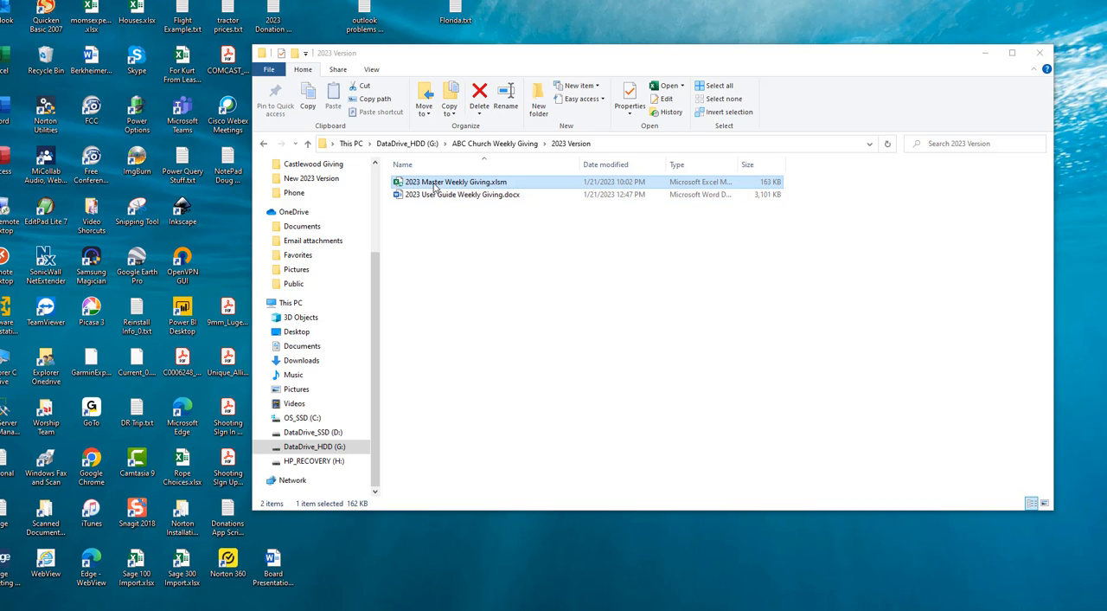
Rename the 2023 Master Weekly Giving workbook to ABC Church Master, keeping the .xlsm extension
{"action": "key", "text": "F2"}
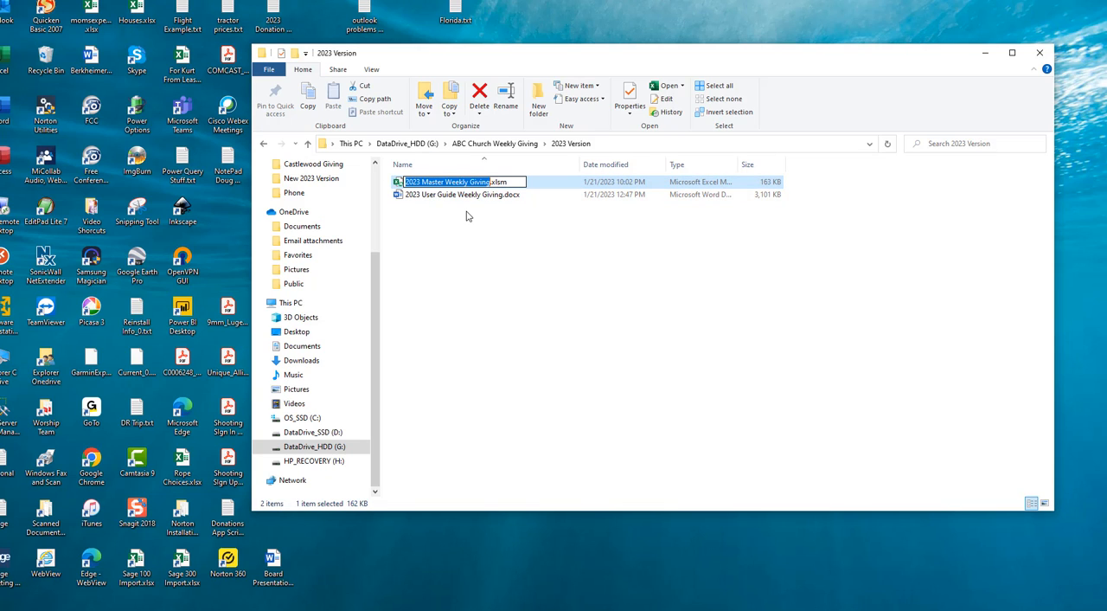
{"action": "key", "text": "Home"}
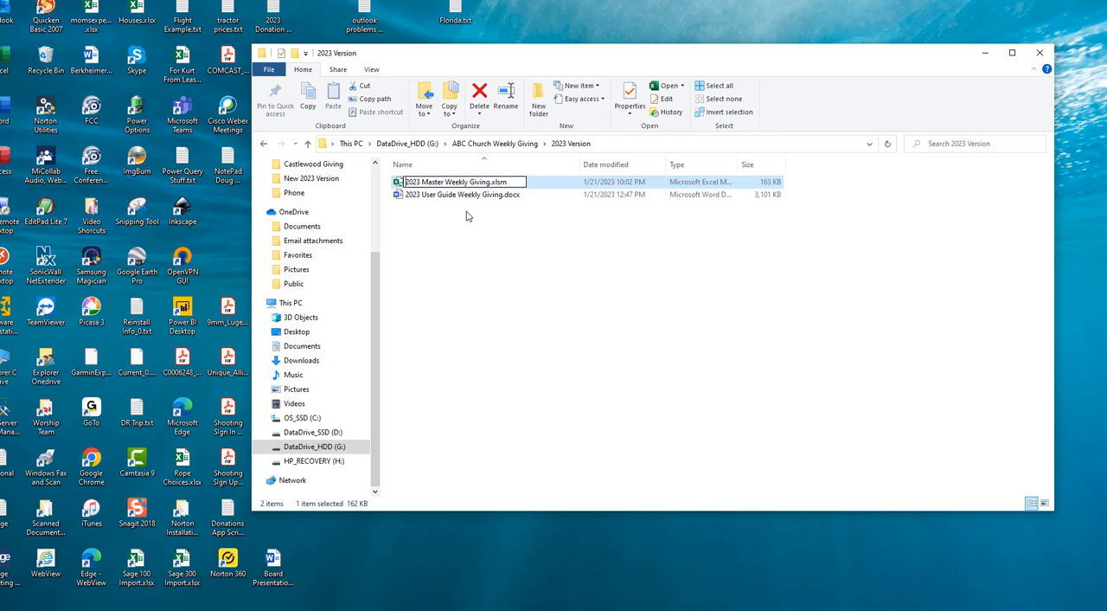
{"action": "key", "text": "Delete"}
{"action": "key", "text": "Delete"}
{"action": "key", "text": "Delete"}
{"action": "key", "text": "Delete"}
{"action": "key", "text": "Delete"}
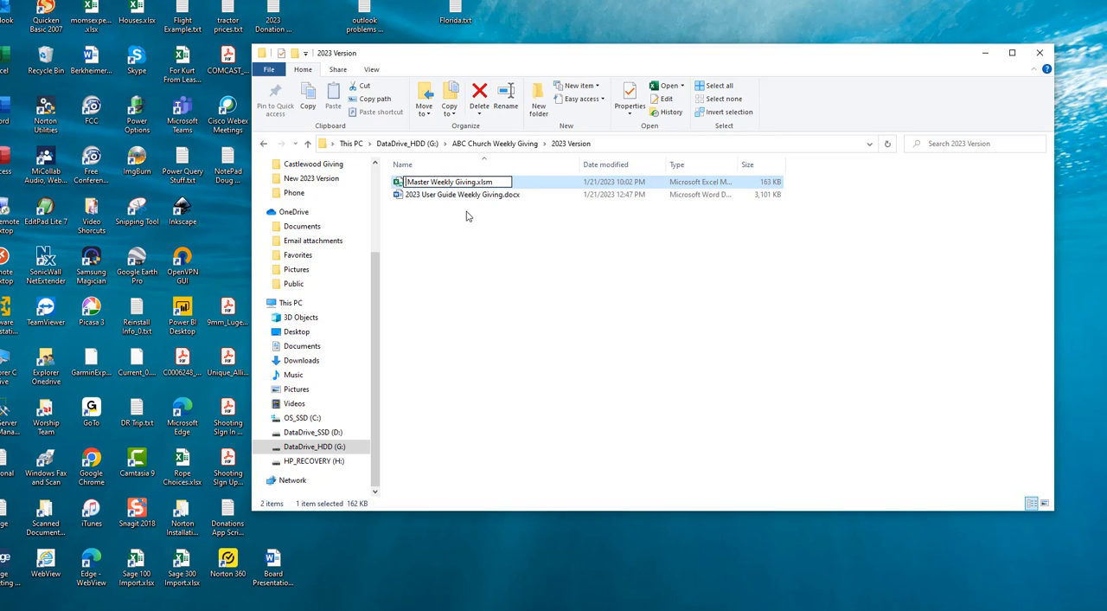
{"action": "type", "text": "ABC Church"}
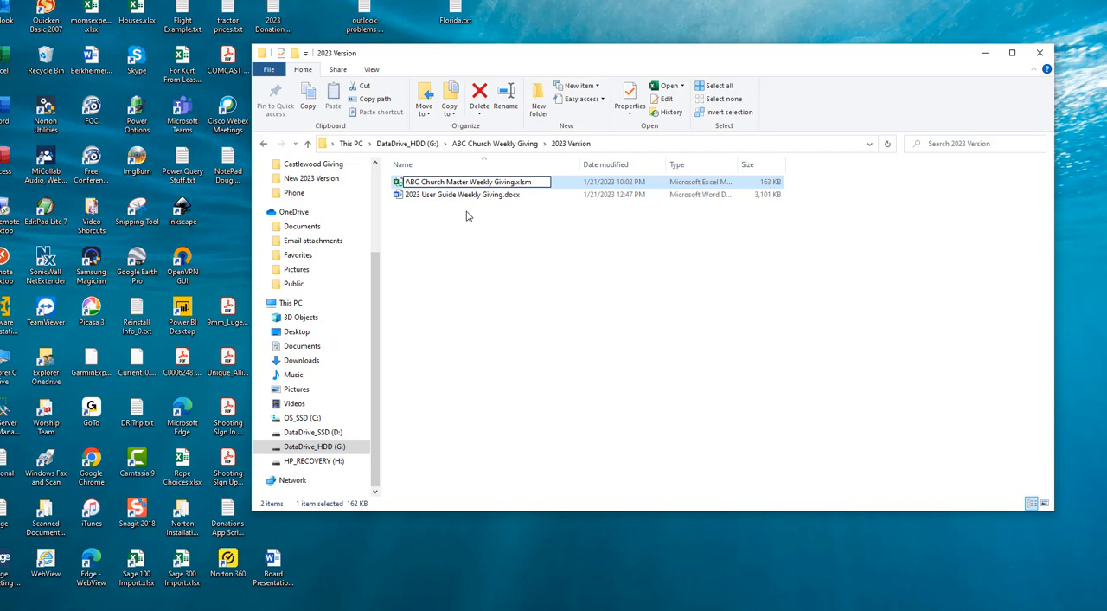
{"action": "key", "text": "shift+Right"}
{"action": "key", "text": "shift+Right"}
{"action": "key", "text": "shift+Right"}
{"action": "key", "text": "shift+Right"}
{"action": "key", "text": "shift+Right"}
{"action": "key", "text": "shift+Right"}
{"action": "key", "text": "shift+Right"}
{"action": "key", "text": "shift+Right"}
{"action": "key", "text": "shift+Right"}
{"action": "key", "text": "shift+Right"}
{"action": "key", "text": "shift+Right"}
{"action": "key", "text": "shift+Right"}
{"action": "key", "text": "shift+Right"}
{"action": "key", "text": "BackSpace"}
{"action": "key", "text": "BackSpace"}
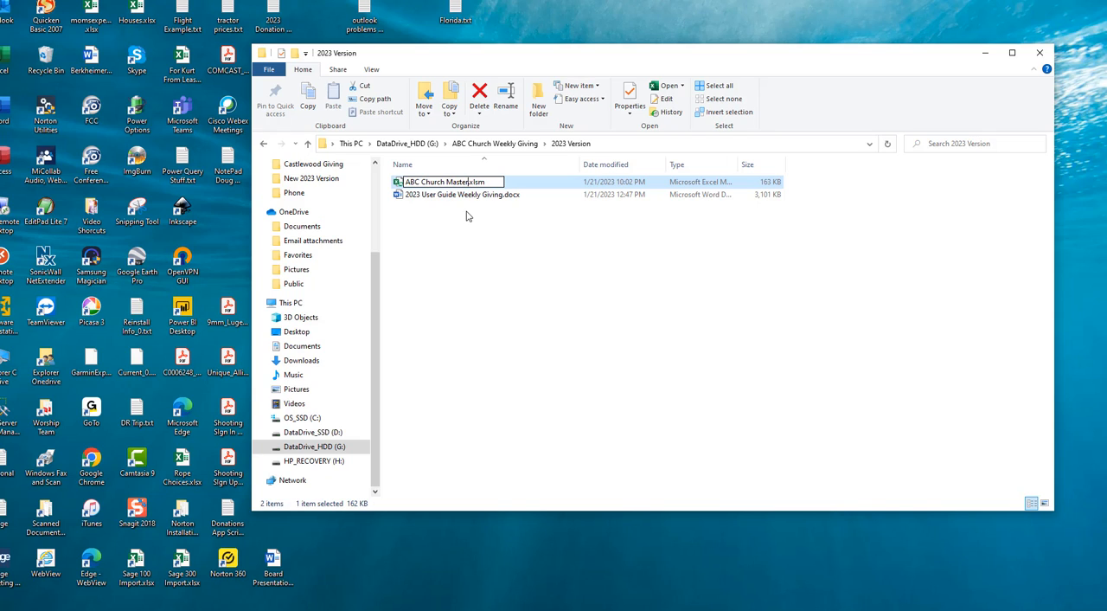
{"action": "key", "text": "Return"}
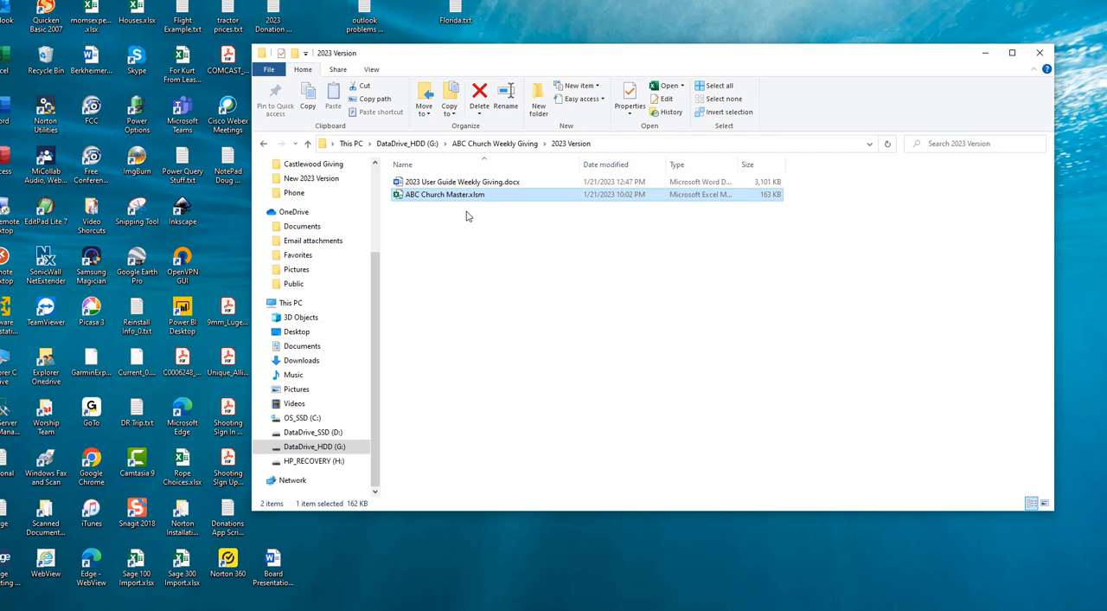
Open ABC Church Master.xlsm with its macros enabled, skipping the donation date entry and dismissing the custom menu notice
{"action": "double_click", "coordinate": [408, 198]}
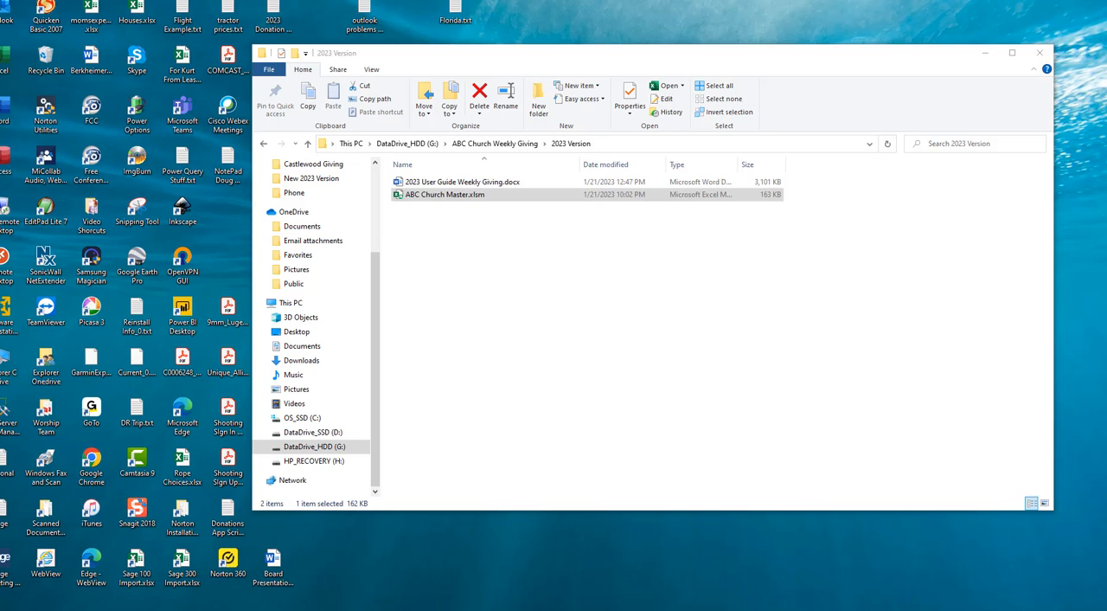
{"action": "left_click_drag", "start_coordinate": [1106, 50], "coordinate": [772, 20]}
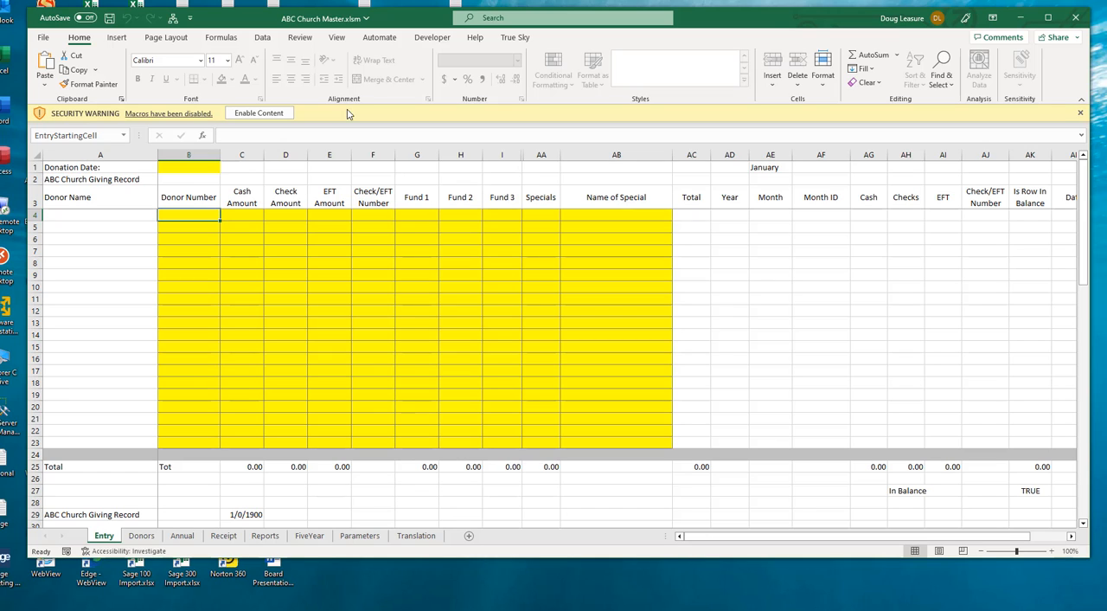
{"action": "left_click", "coordinate": [259, 113]}
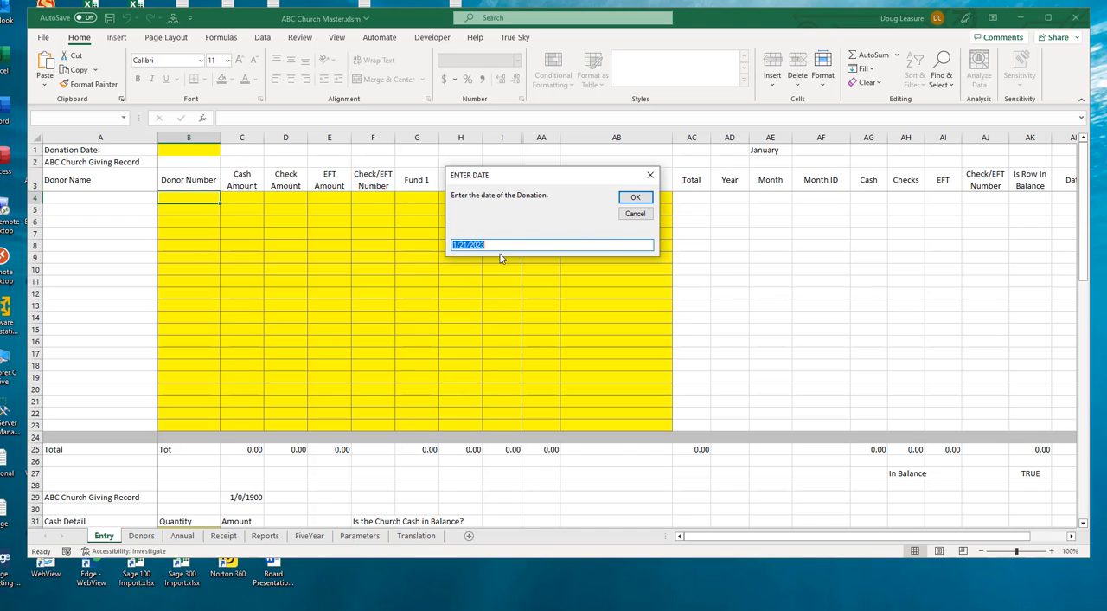
{"action": "left_click", "coordinate": [635, 213]}
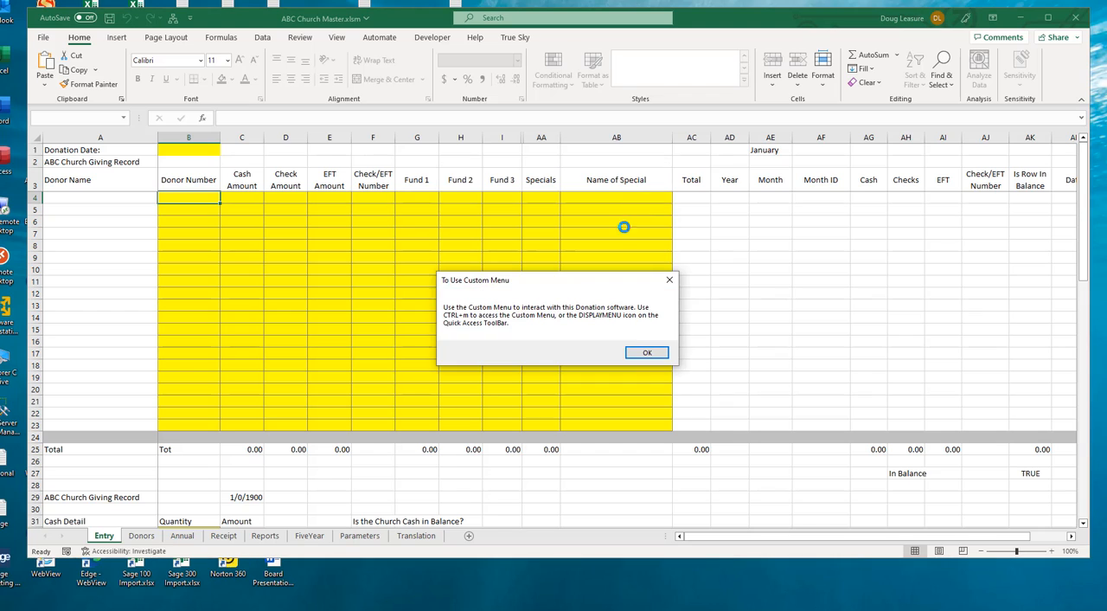
{"action": "left_click", "coordinate": [636, 351]}
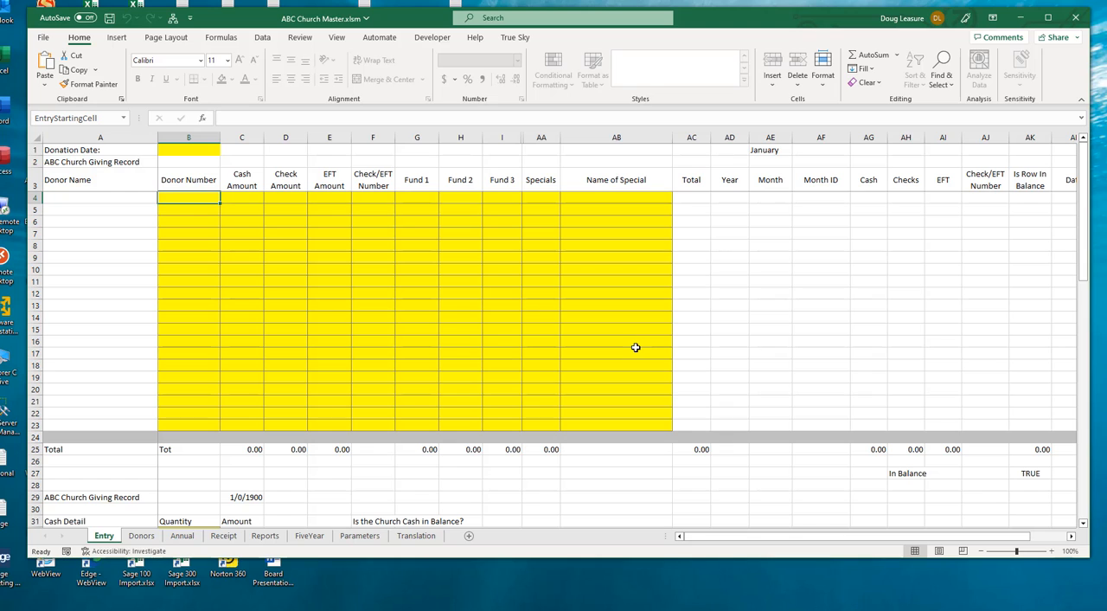
Copy the prepared list of donor numbers and names and paste it over the sample donors on the Donors sheet, starting at A2
{"action": "left_click", "coordinate": [156, 539]}
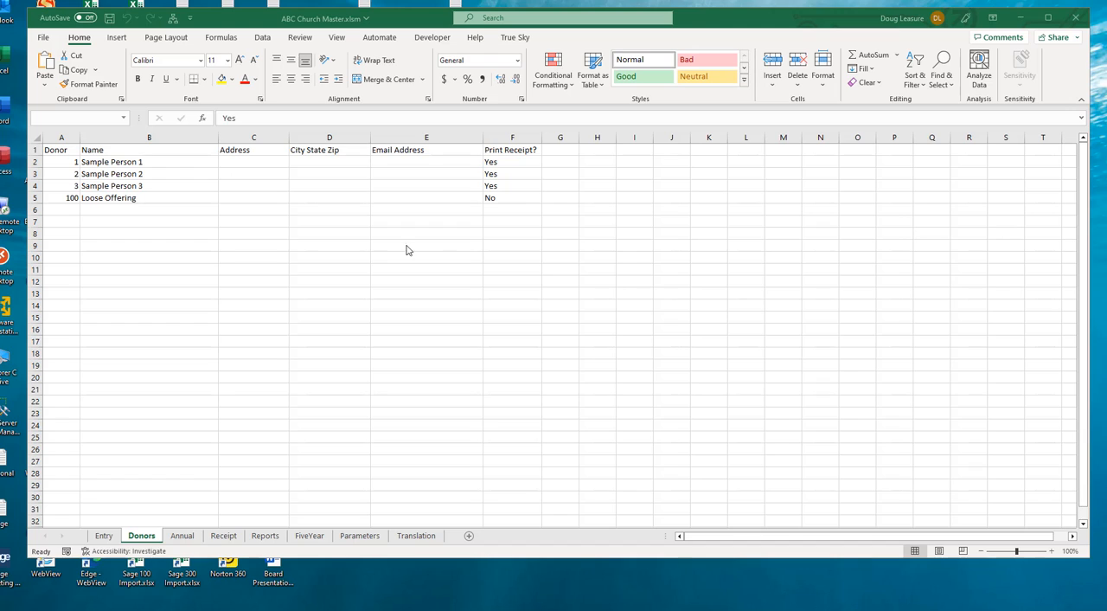
{"action": "key", "text": "ctrl+c"}
{"action": "left_click", "coordinate": [73, 164]}
{"action": "left_click", "coordinate": [73, 164]}
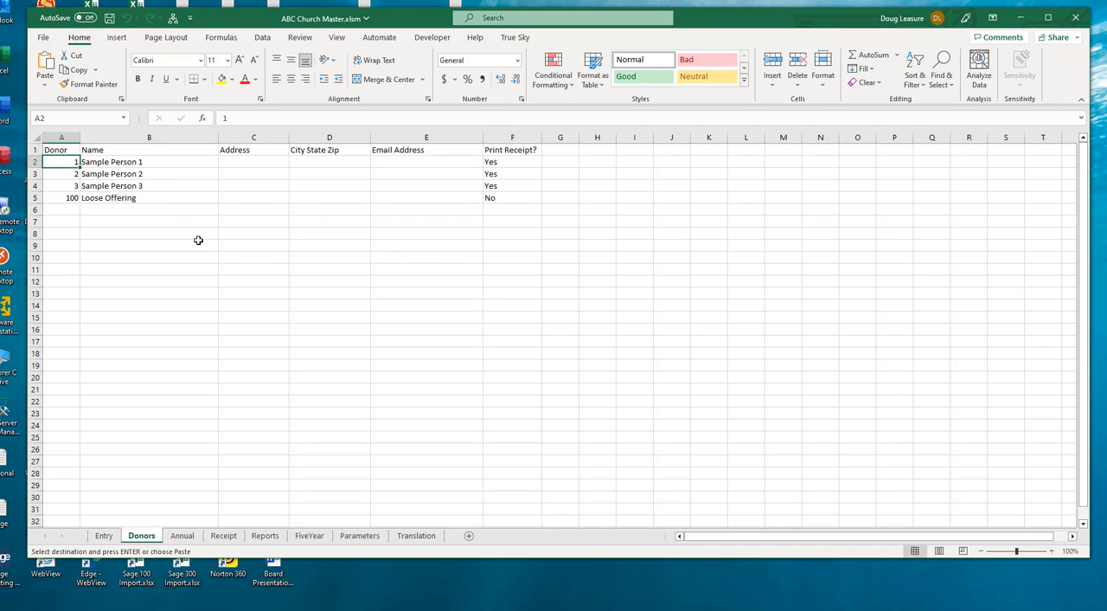
{"action": "key", "text": "ctrl+v"}
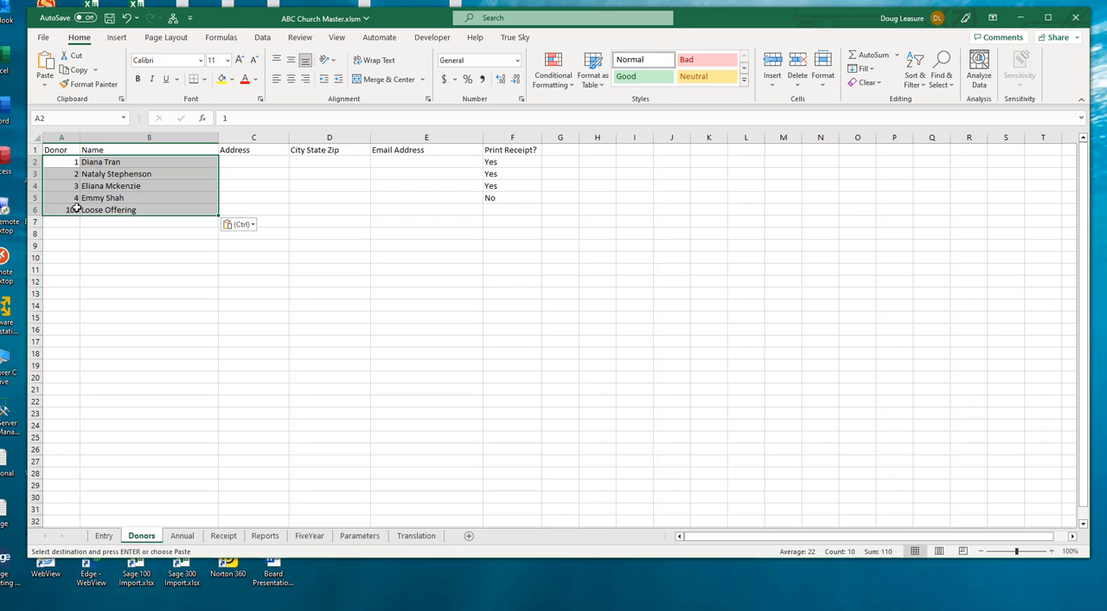
Enter No in the Print Receipt column for the Loose Offering row
{"action": "left_click", "coordinate": [252, 162]}
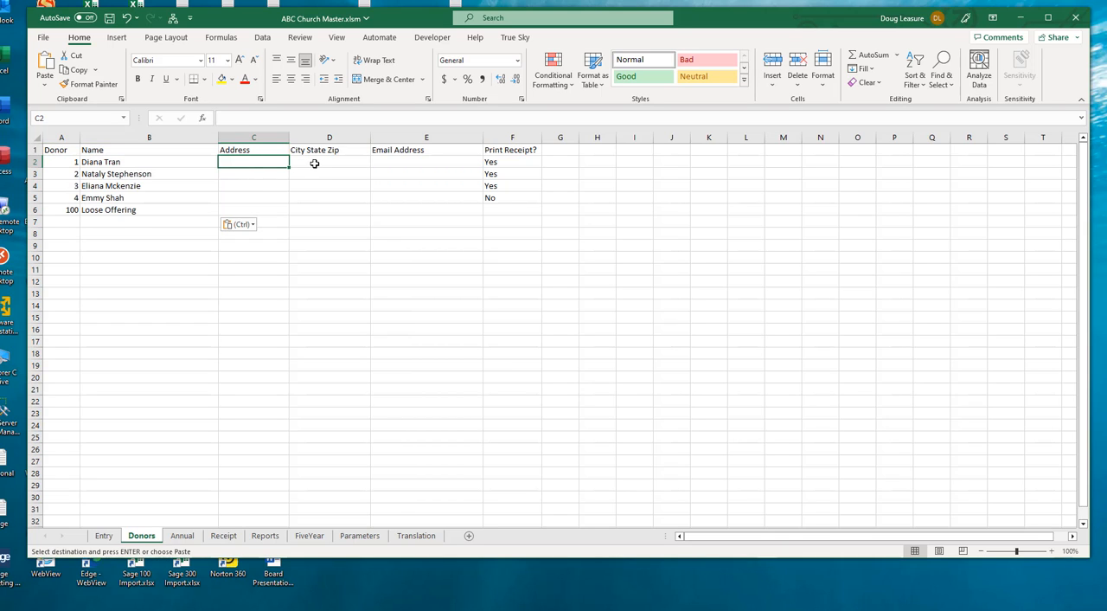
{"action": "left_click", "coordinate": [313, 164]}
{"action": "left_click", "coordinate": [396, 164]}
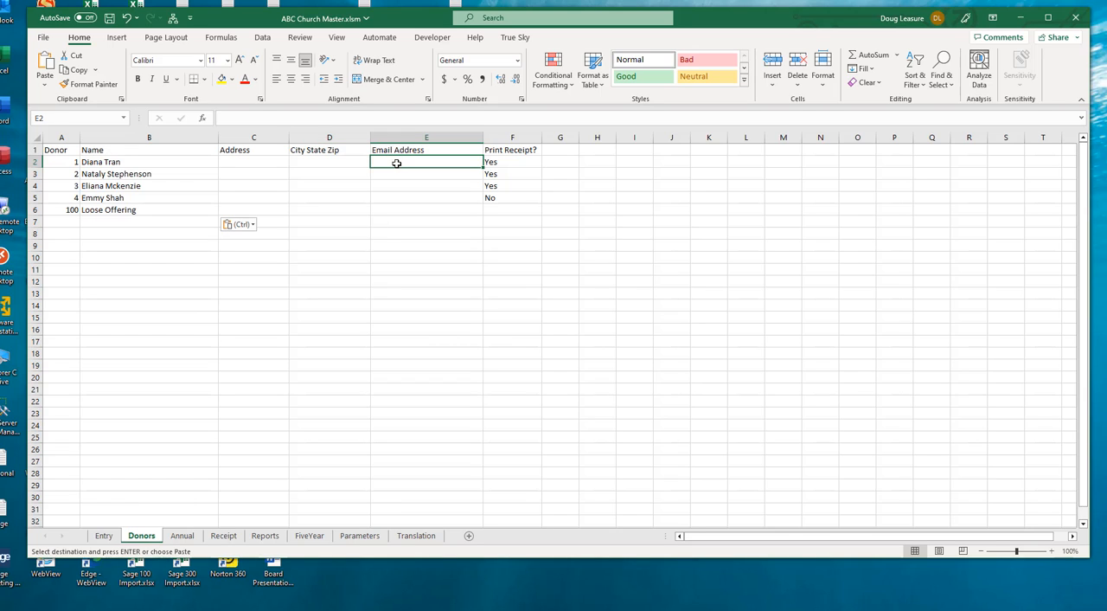
{"action": "left_click", "coordinate": [504, 160]}
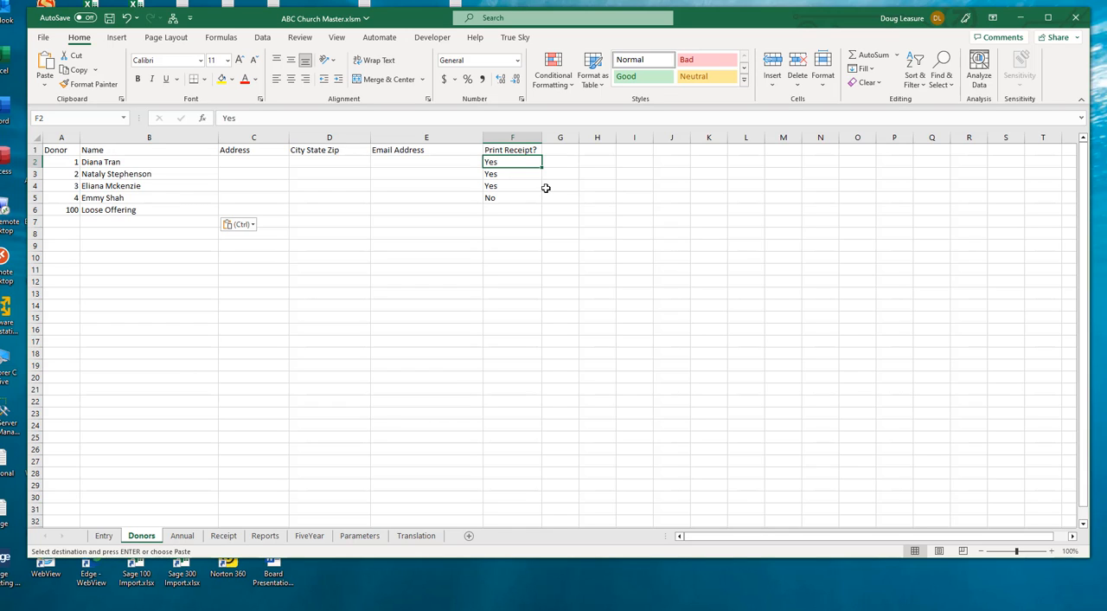
{"action": "left_click", "coordinate": [505, 186]}
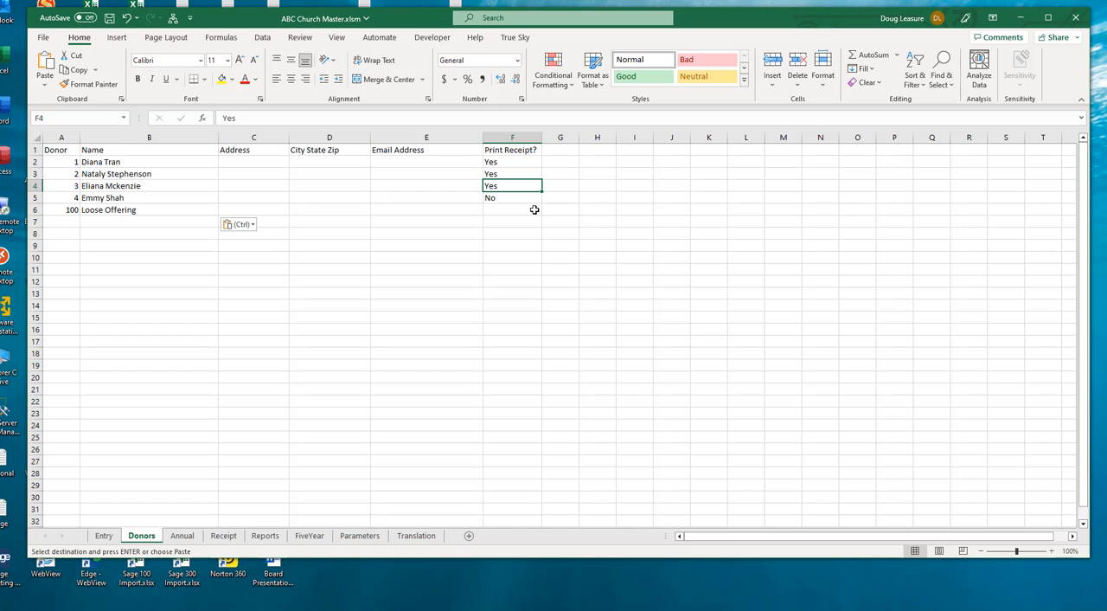
{"action": "key", "text": "Down"}
{"action": "key", "text": "Down"}
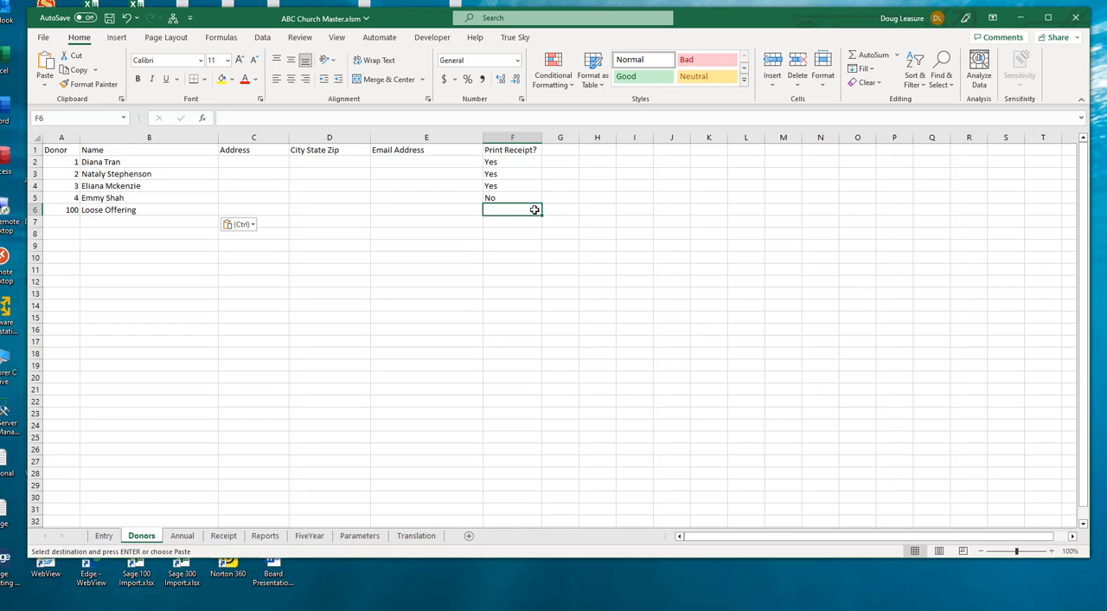
{"action": "key", "text": "Return"}
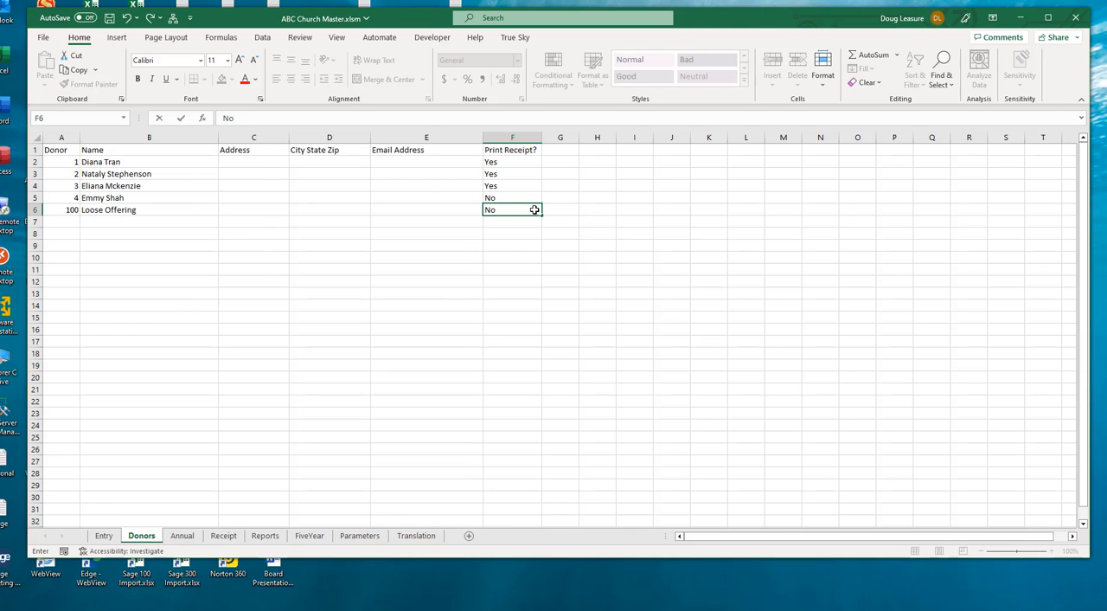
{"action": "key", "text": "Up"}
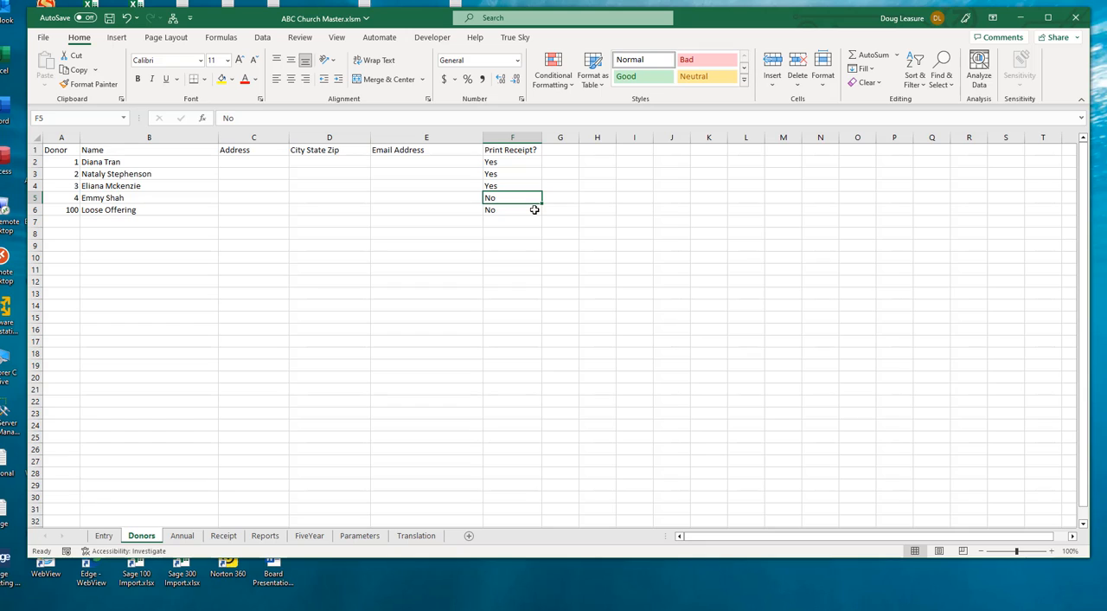
Set the Print Receipt value for donor 4 to Yes
{"action": "type", "text": "PDF"}
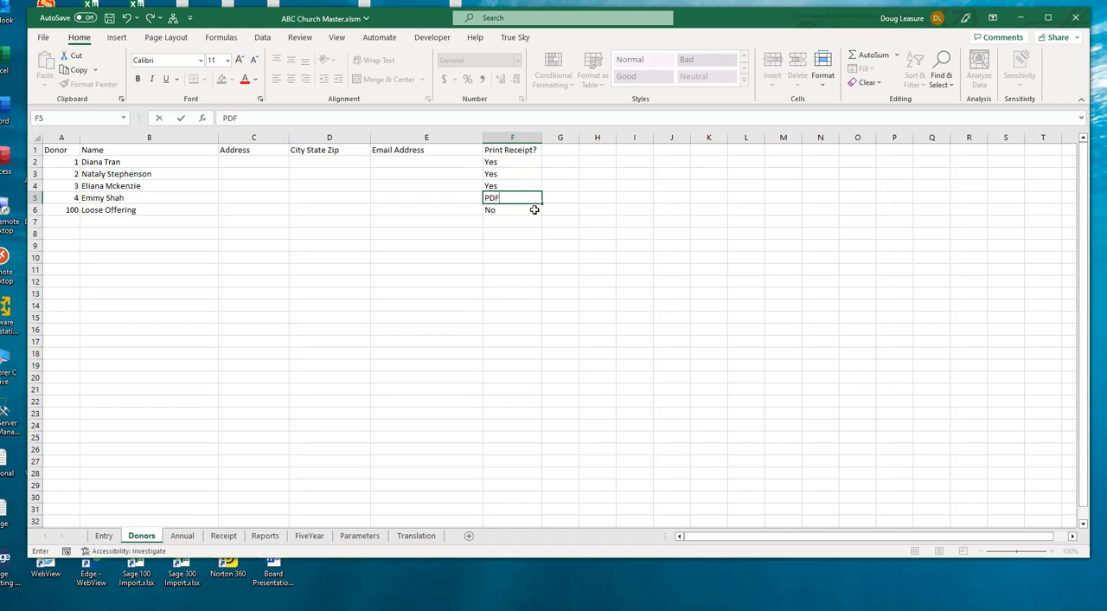
{"action": "key", "text": "BackSpace"}
{"action": "key", "text": "BackSpace"}
{"action": "key", "text": "BackSpace"}
{"action": "type", "text": "YEes"}
{"action": "key", "text": "BackSpace"}
{"action": "key", "text": "BackSpace"}
{"action": "key", "text": "BackSpace"}
{"action": "type", "text": "es"}
{"action": "key", "text": "Return"}
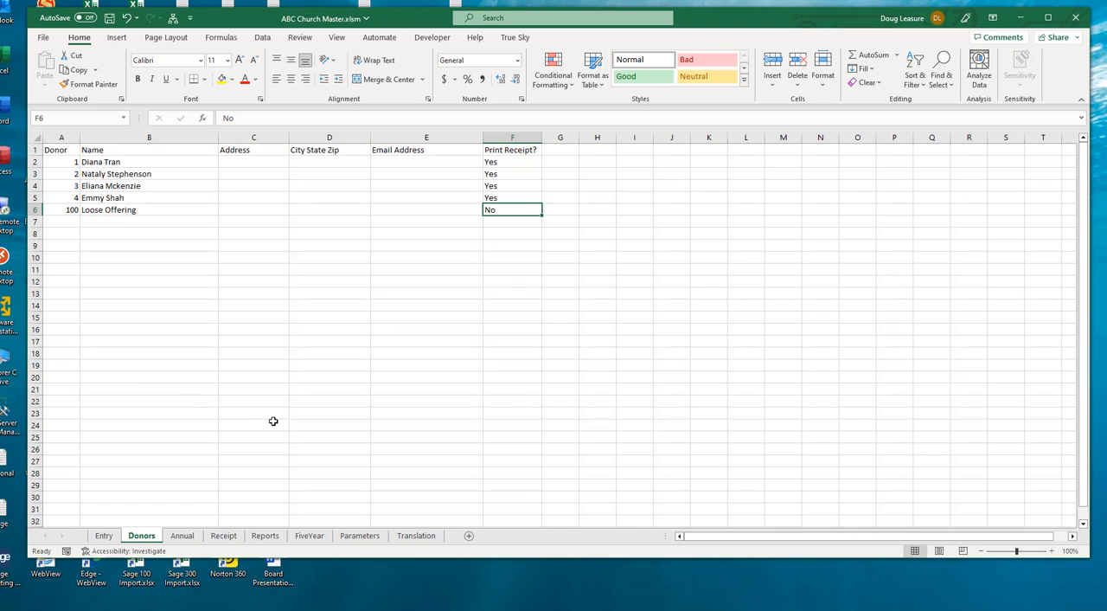
Review the Parameters sheet's church name and address, receipt footers, monthly report footer, computer type and custom menu keystroke
{"action": "left_click", "coordinate": [360, 536]}
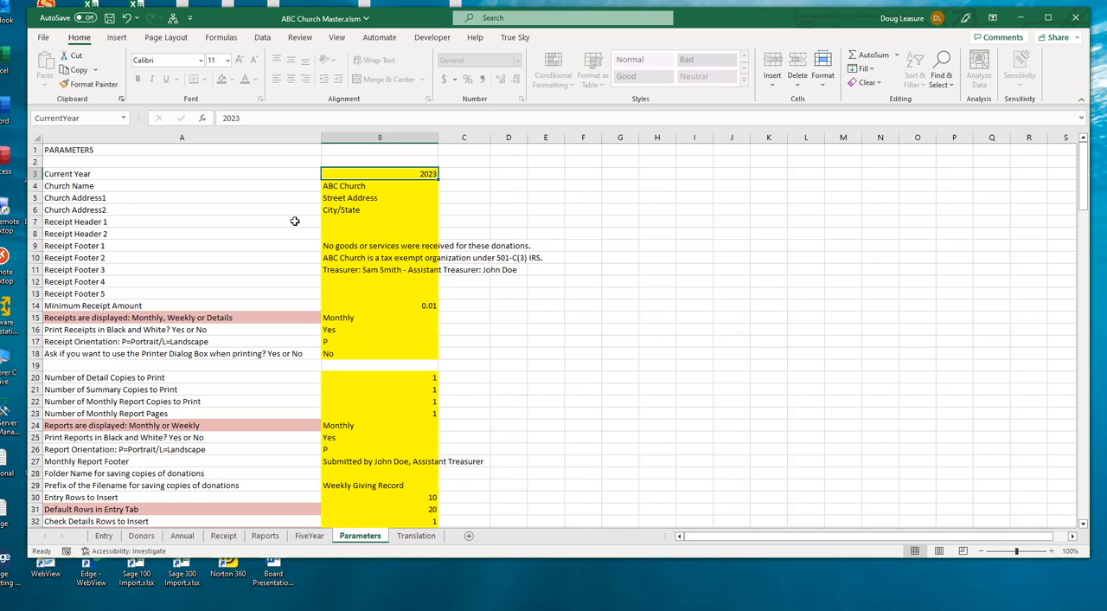
{"action": "left_click", "coordinate": [352, 186]}
{"action": "left_click", "coordinate": [355, 198]}
{"action": "left_click", "coordinate": [353, 210]}
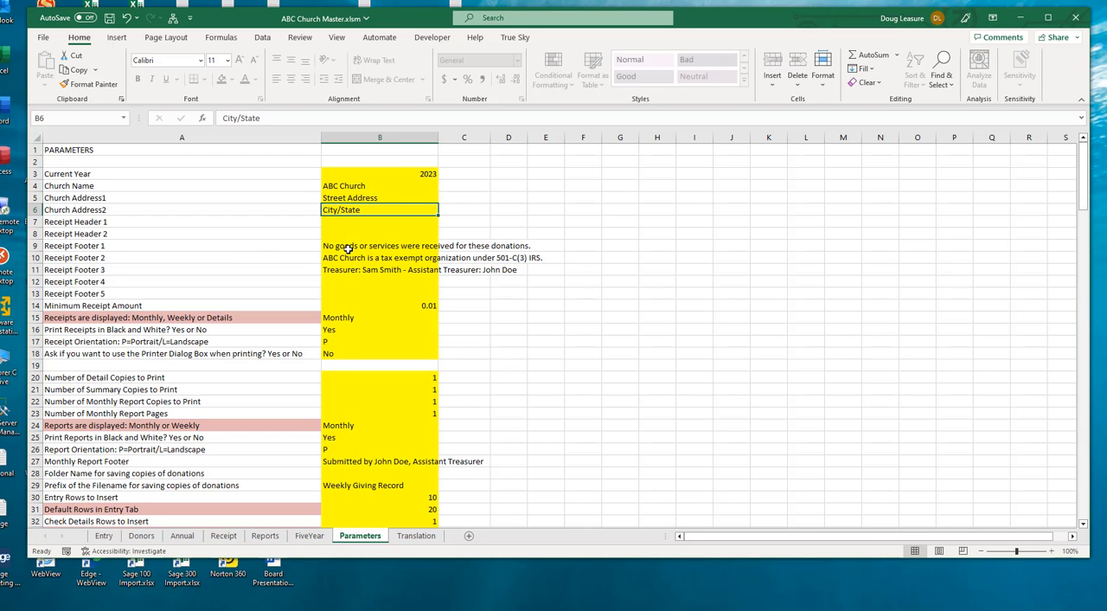
{"action": "left_click", "coordinate": [348, 247]}
{"action": "left_click_drag", "start_coordinate": [349, 248], "coordinate": [351, 269]}
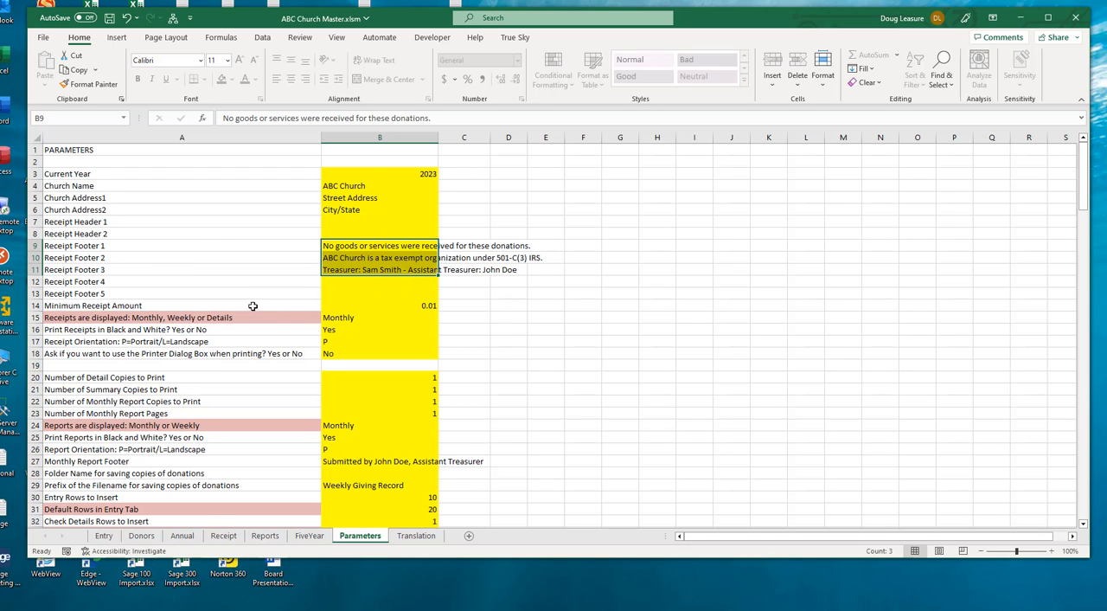
{"action": "scroll", "coordinate": [299, 305], "scroll_direction": "down", "scroll_amount": 2}
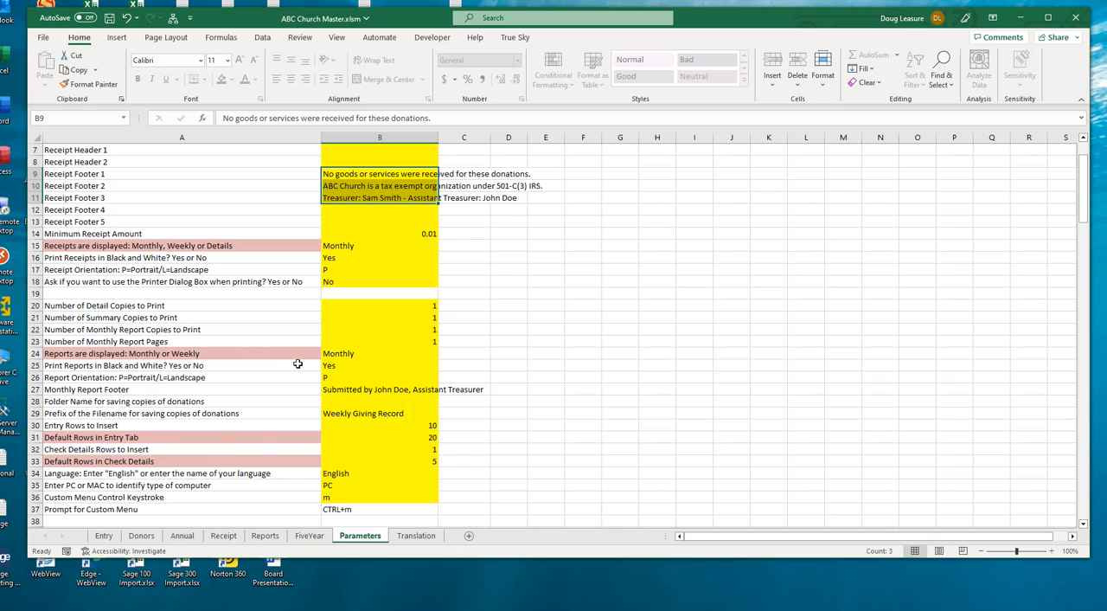
{"action": "scroll", "coordinate": [297, 363], "scroll_direction": "down", "scroll_amount": 2}
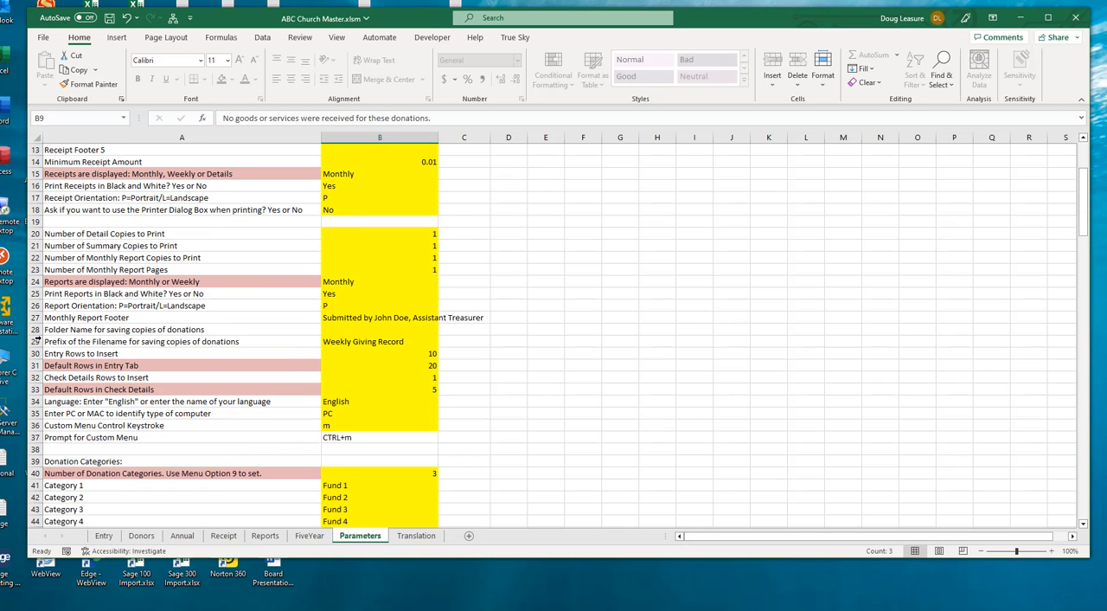
{"action": "left_click", "coordinate": [346, 322]}
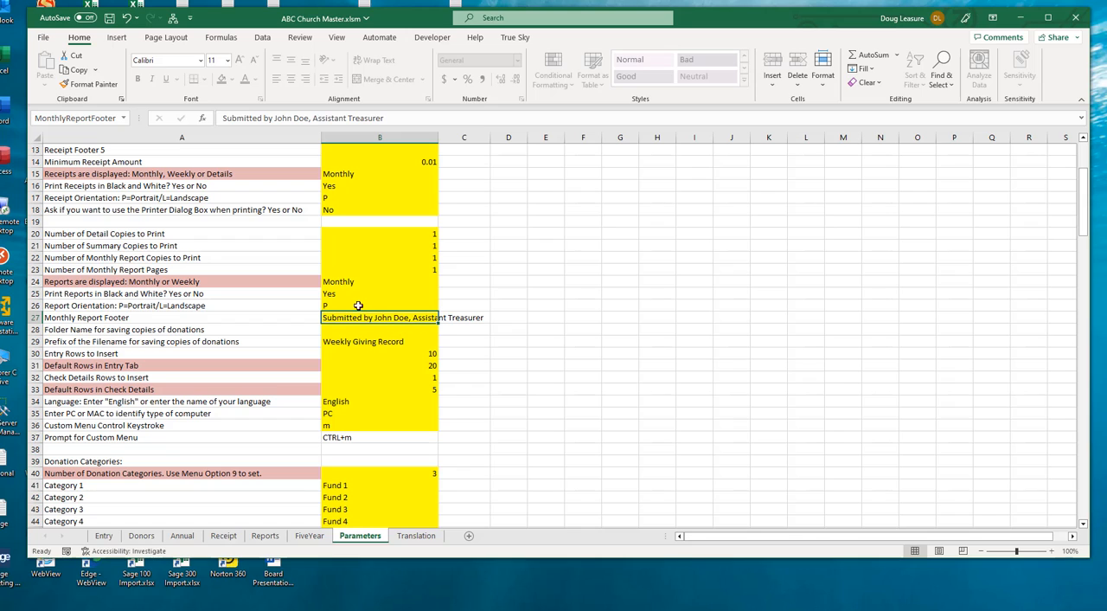
{"action": "scroll", "coordinate": [387, 309], "scroll_direction": "down", "scroll_amount": 3}
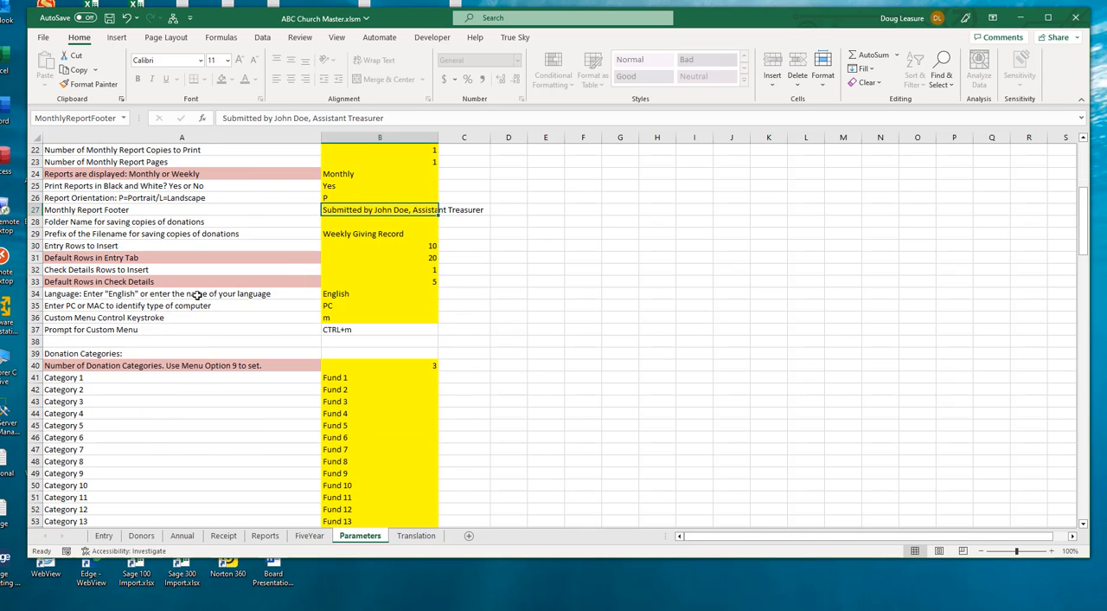
{"action": "left_click", "coordinate": [360, 306]}
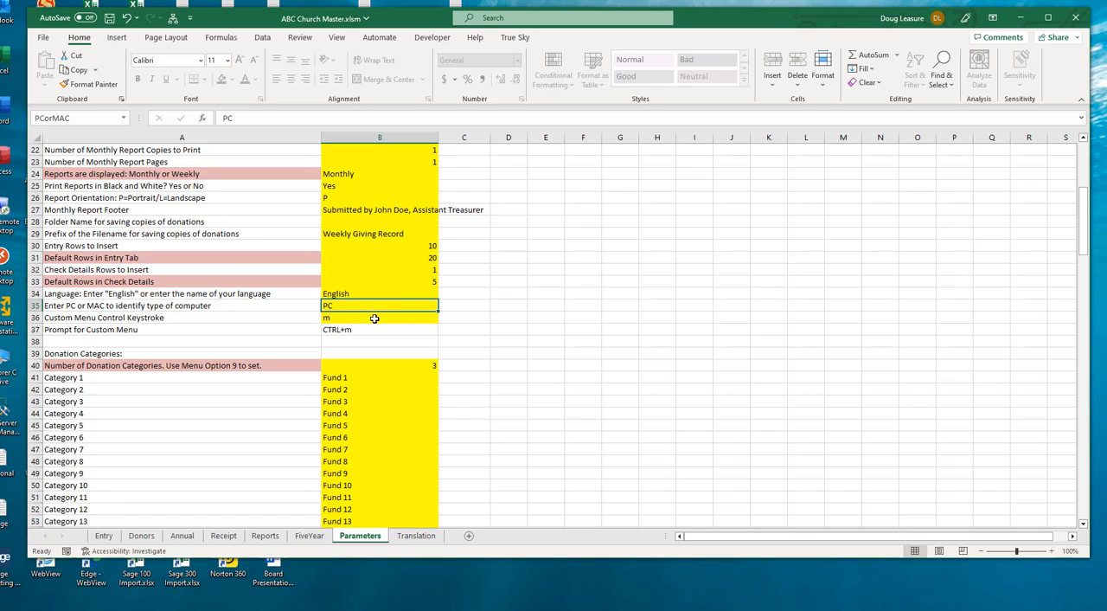
{"action": "left_click", "coordinate": [374, 317]}
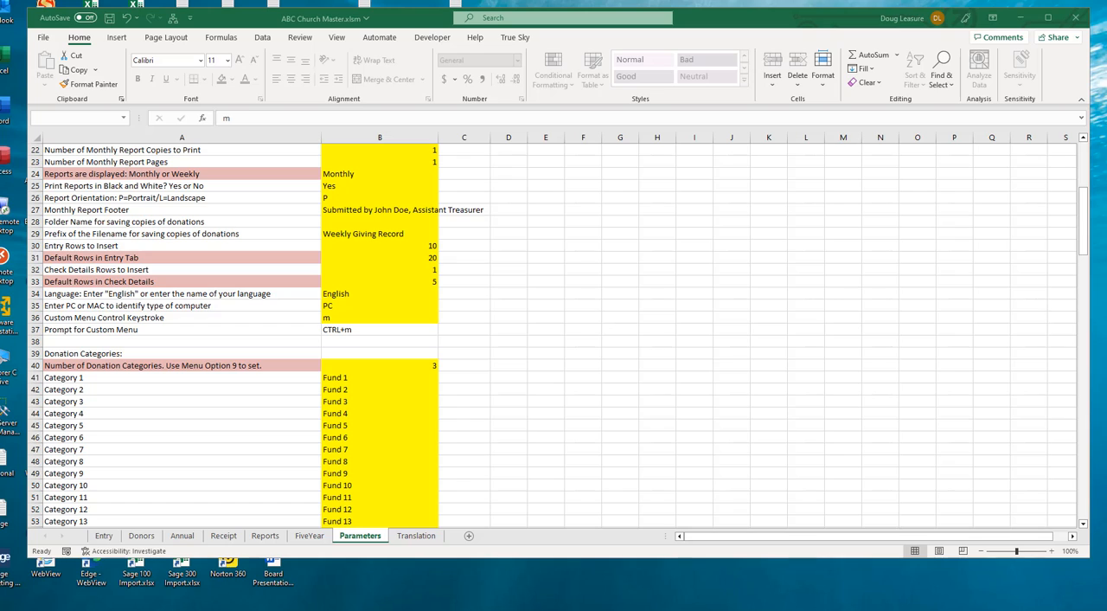
Copy the prepared category count of 4 with General, Missions, Building and Benevolence, and paste it at B40 on the Parameters sheet
{"action": "key", "text": "ctrl+c"}
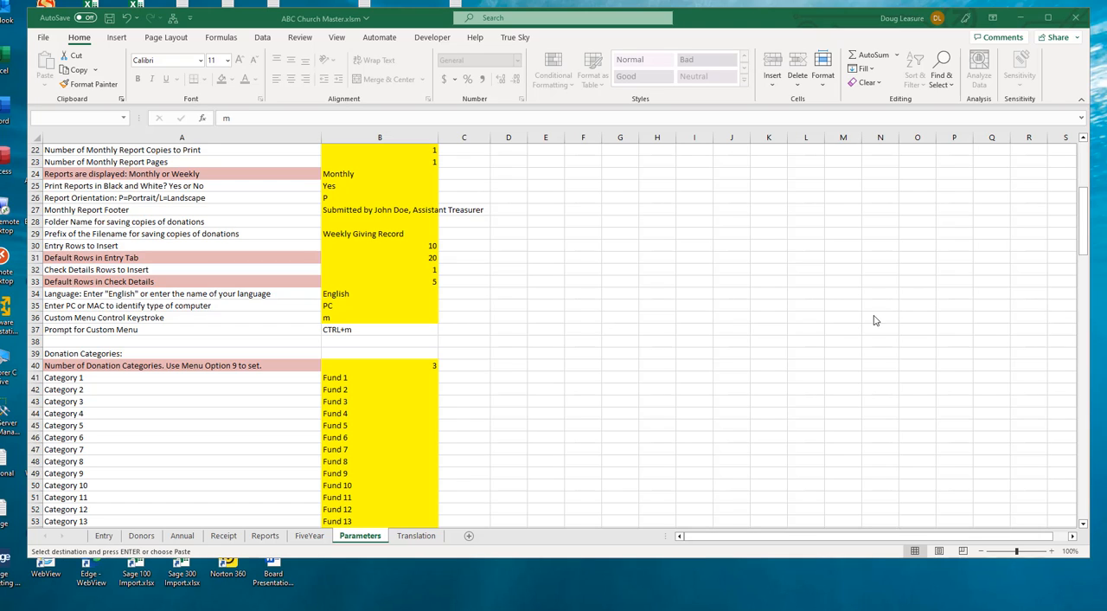
{"action": "left_click", "coordinate": [383, 371]}
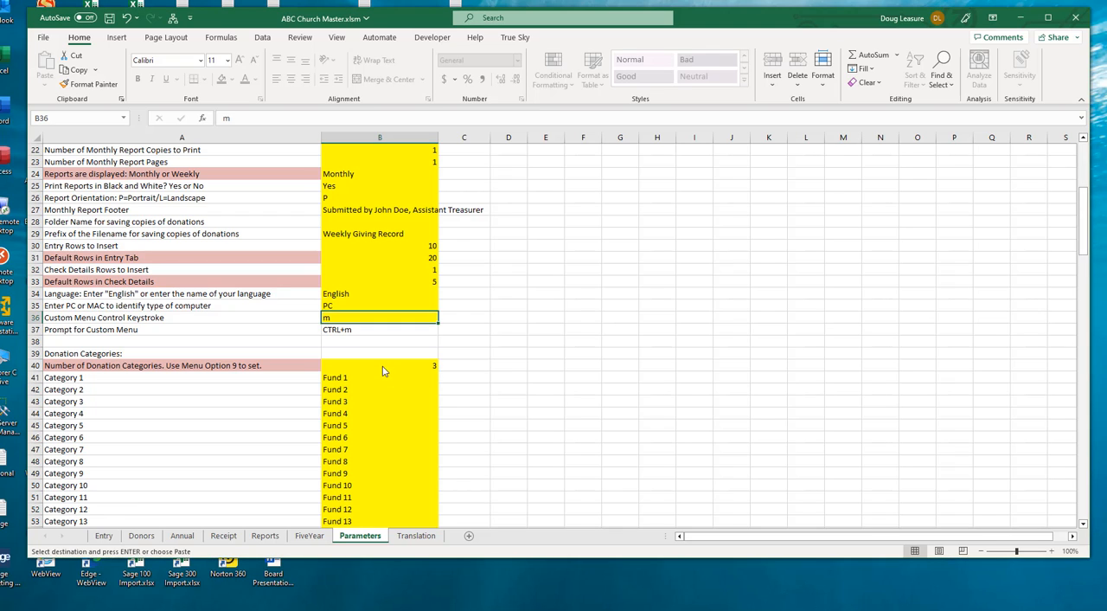
{"action": "left_click", "coordinate": [384, 371]}
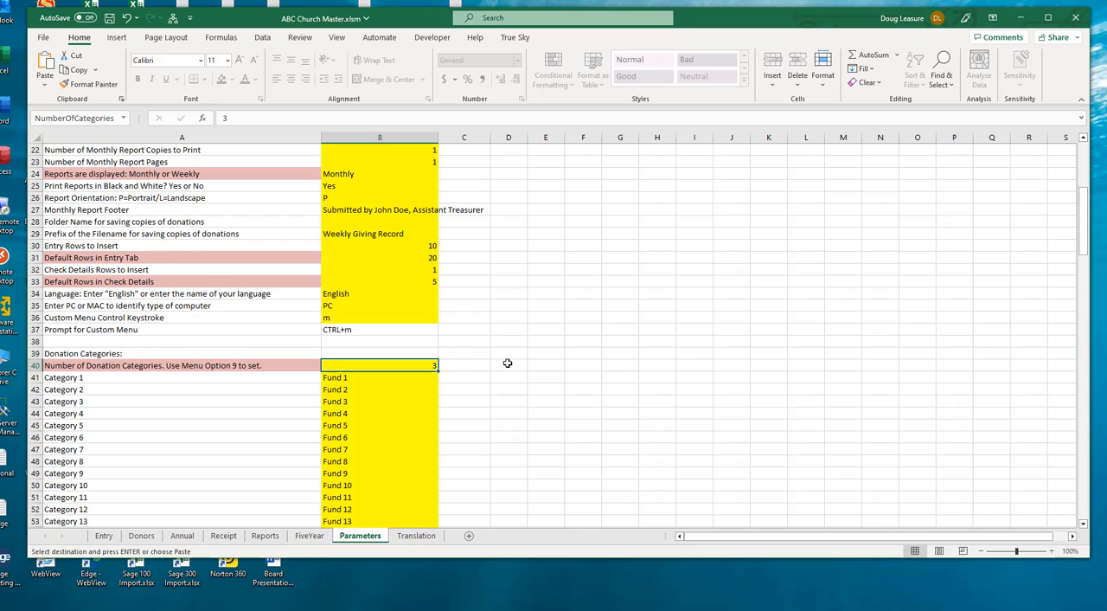
{"action": "scroll", "coordinate": [507, 363], "scroll_direction": "down", "scroll_amount": 2}
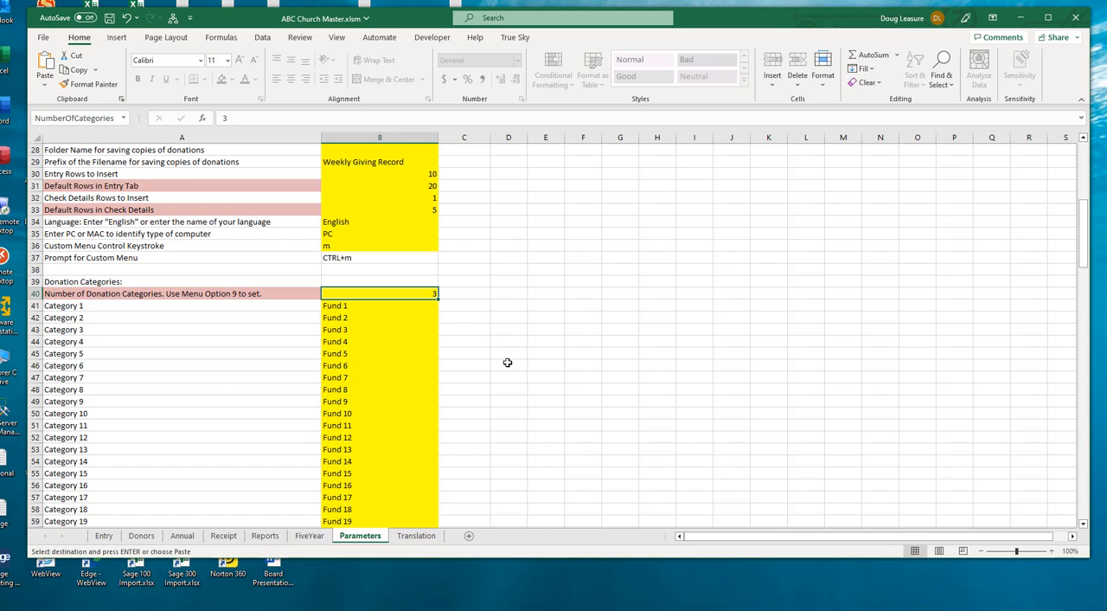
{"action": "key", "text": "ctrl+v"}
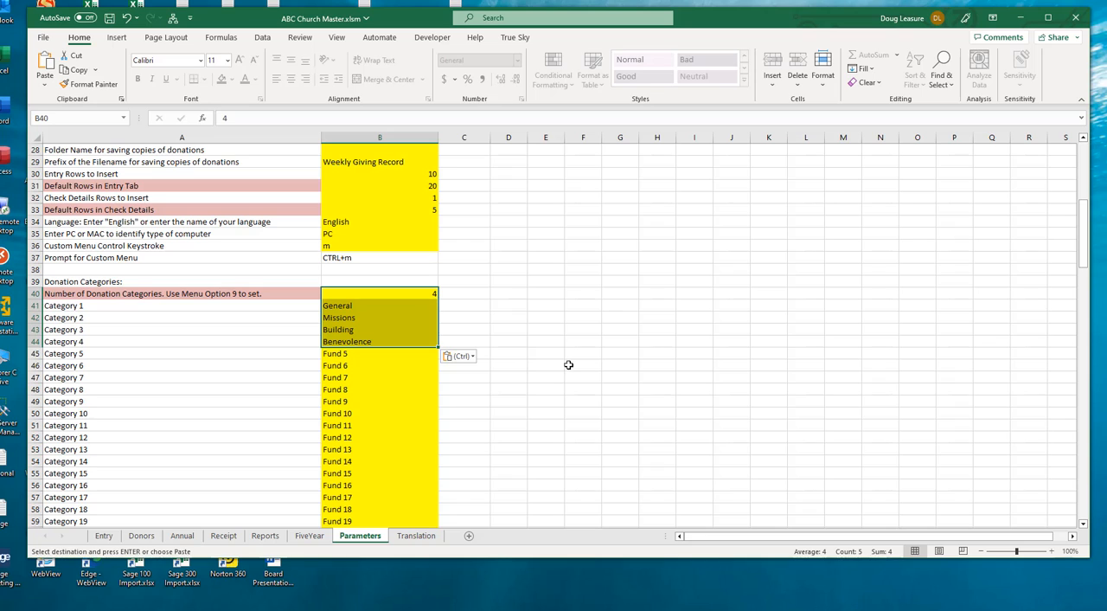
Run option 9 of the custom menu to adjust the worksheet tabs to the Parameters settings
{"action": "scroll", "coordinate": [523, 350], "scroll_direction": "down", "scroll_amount": 5}
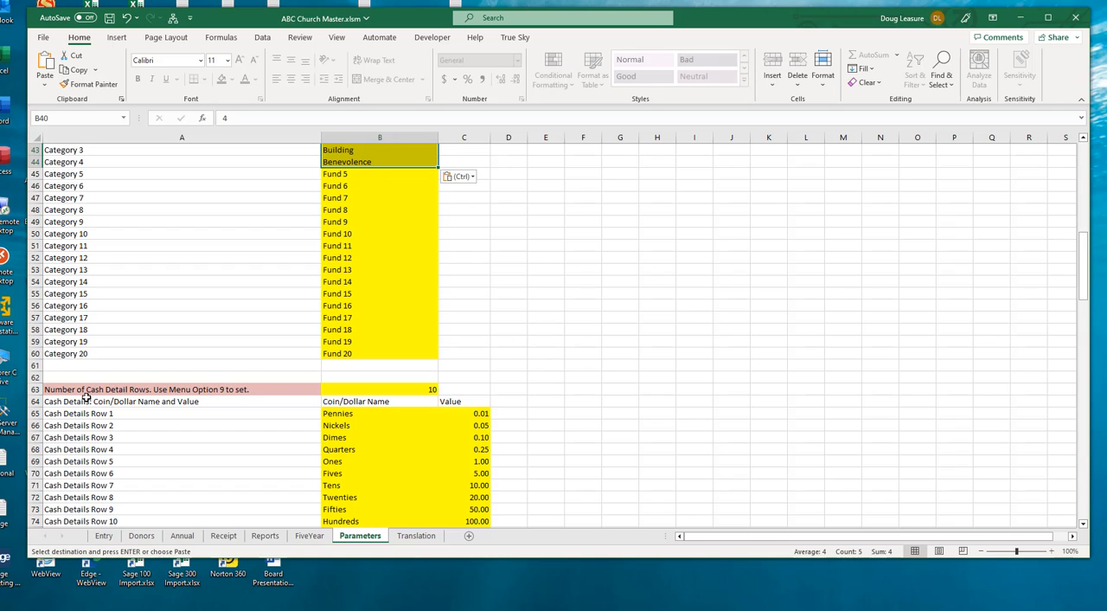
{"action": "scroll", "coordinate": [444, 378], "scroll_direction": "up", "scroll_amount": 3}
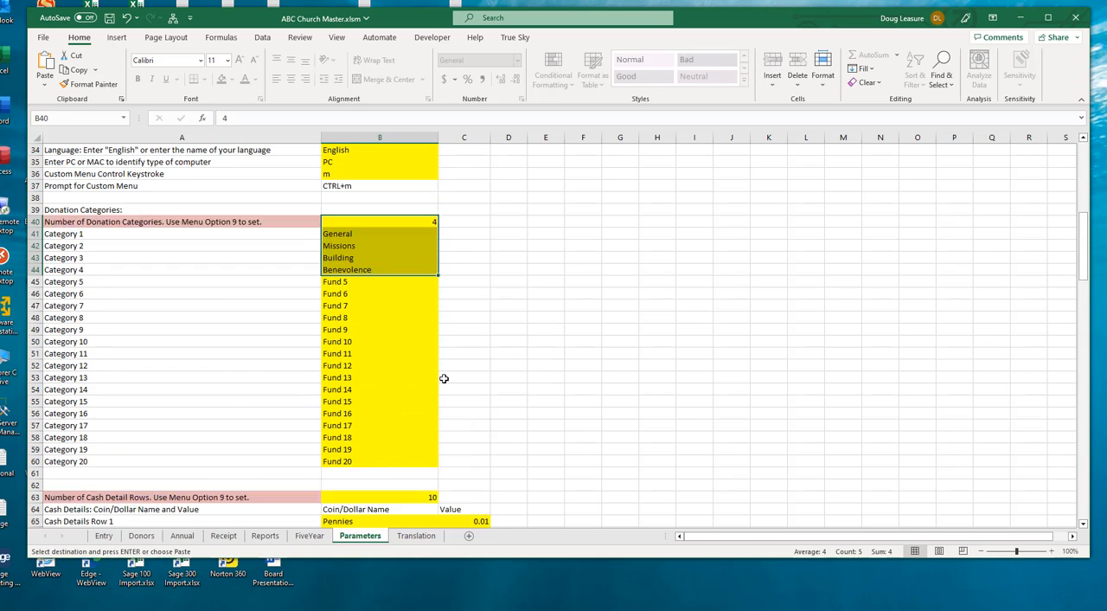
{"action": "scroll", "coordinate": [444, 378], "scroll_direction": "up", "scroll_amount": 1}
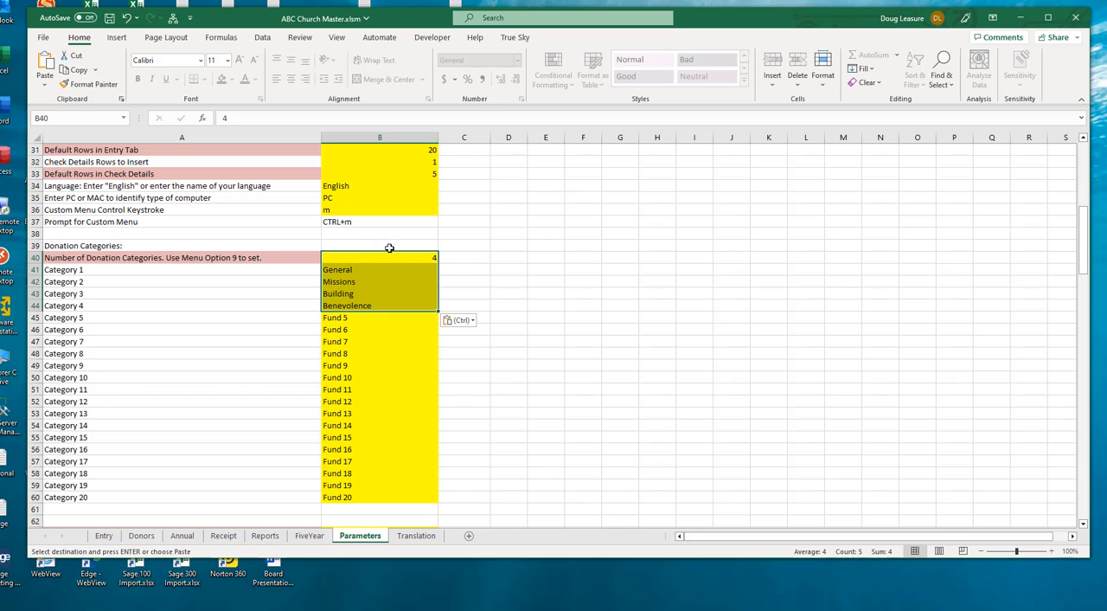
{"action": "scroll", "coordinate": [405, 161], "scroll_direction": "up", "scroll_amount": 2}
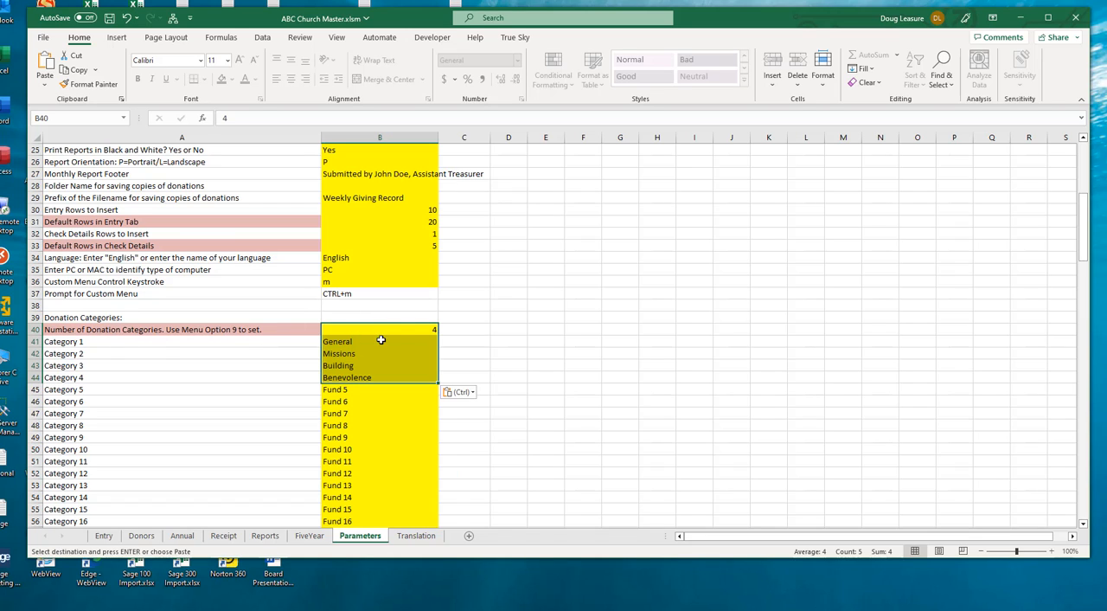
{"action": "left_click", "coordinate": [403, 330]}
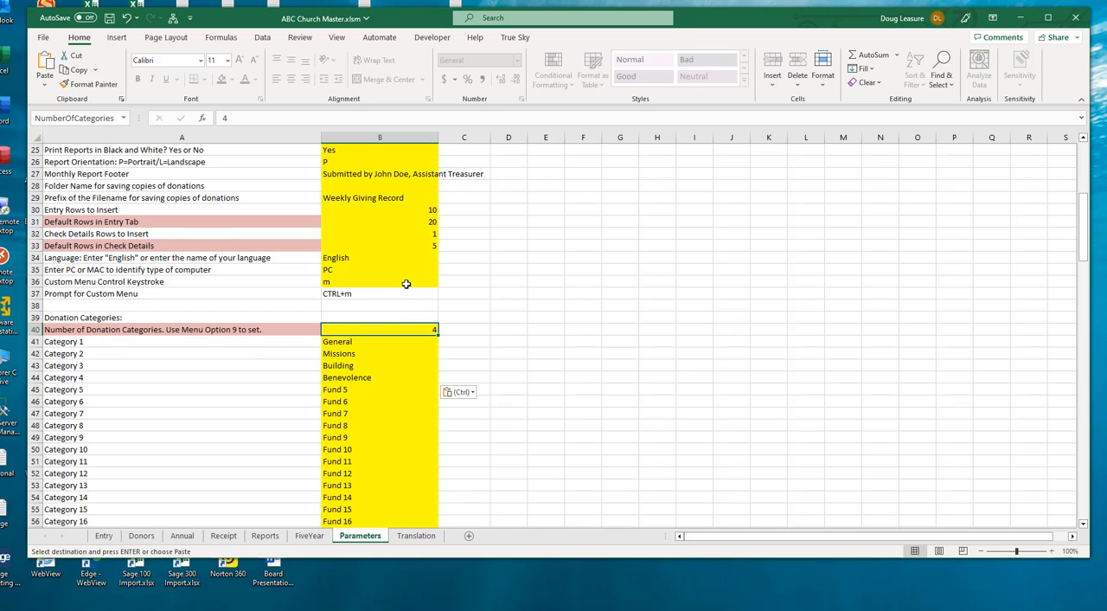
{"action": "key", "text": "ctrl+m"}
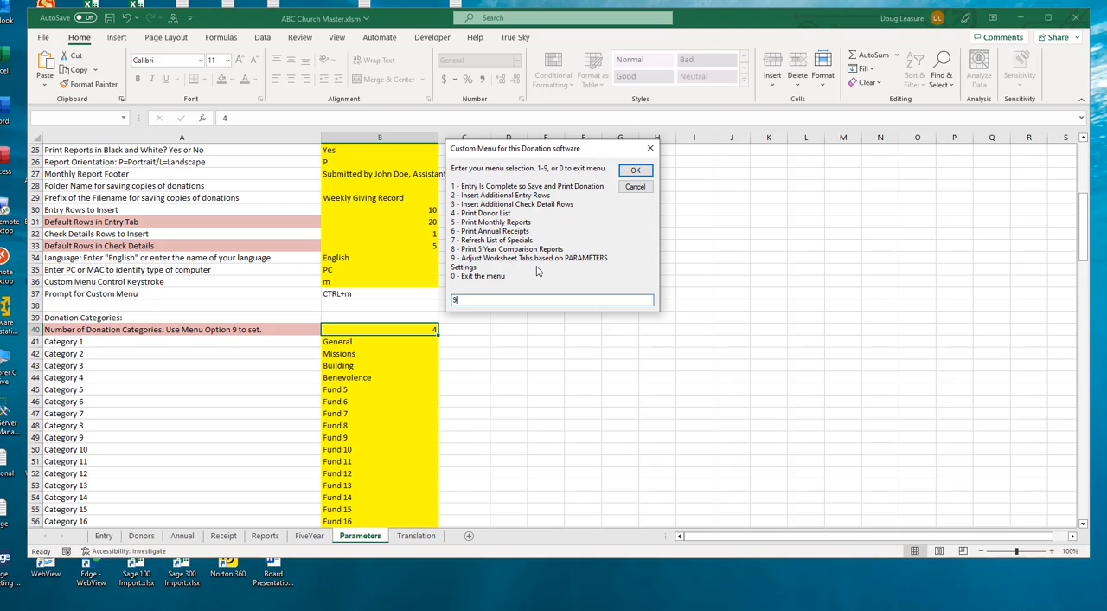
{"action": "type", "text": "9"}
{"action": "key", "text": "Return"}
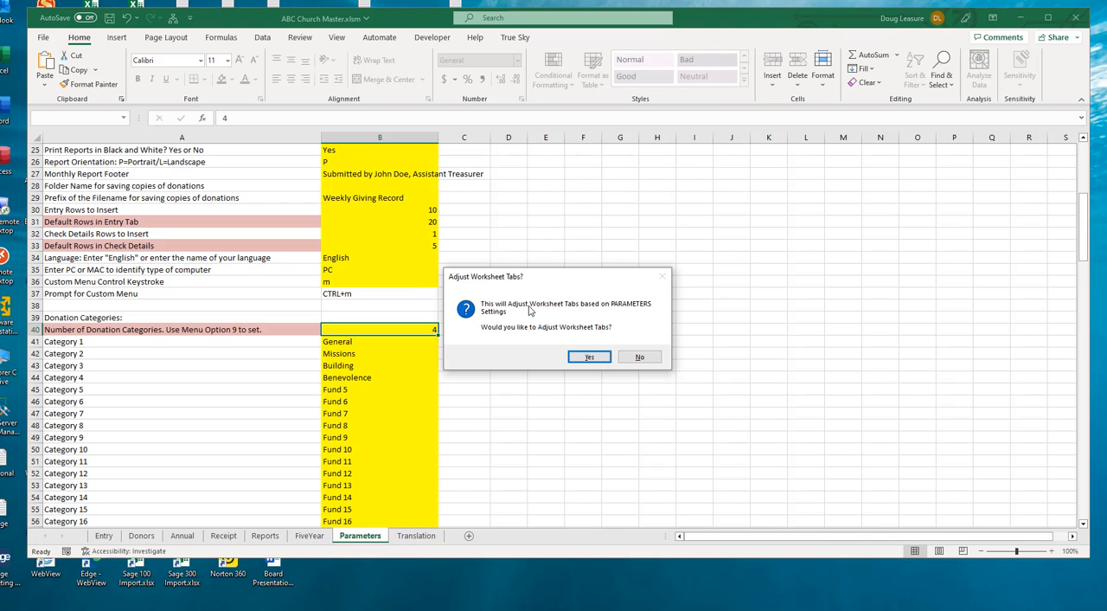
{"action": "left_click", "coordinate": [589, 356]}
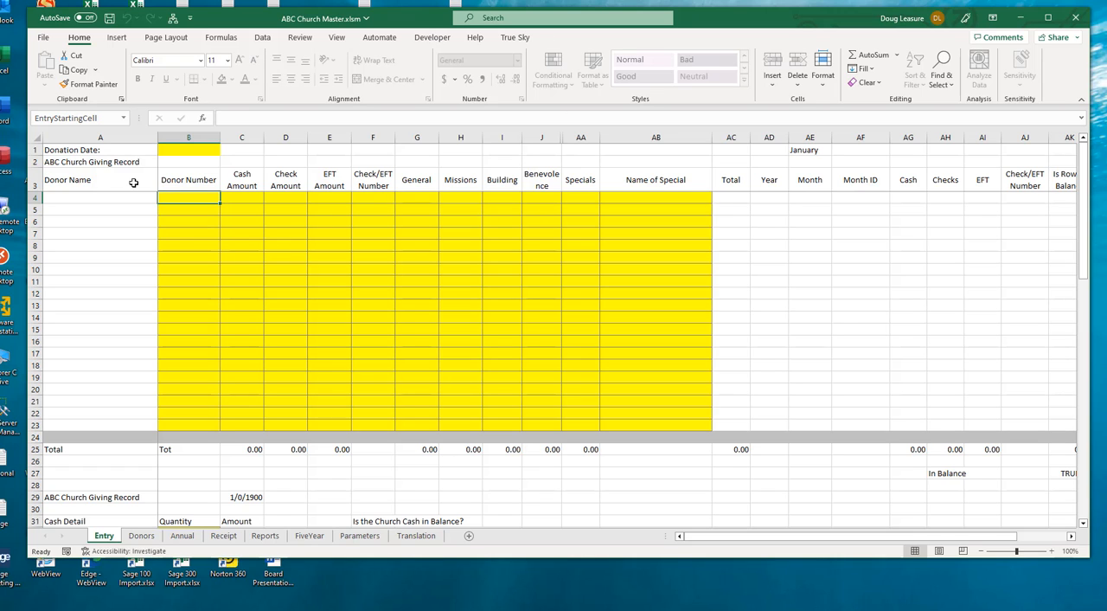
Examine the Donor Name formulas on the Entry sheet, try to edit the one in A7, and check the yellow Donor Number cells
{"action": "left_click", "coordinate": [101, 197]}
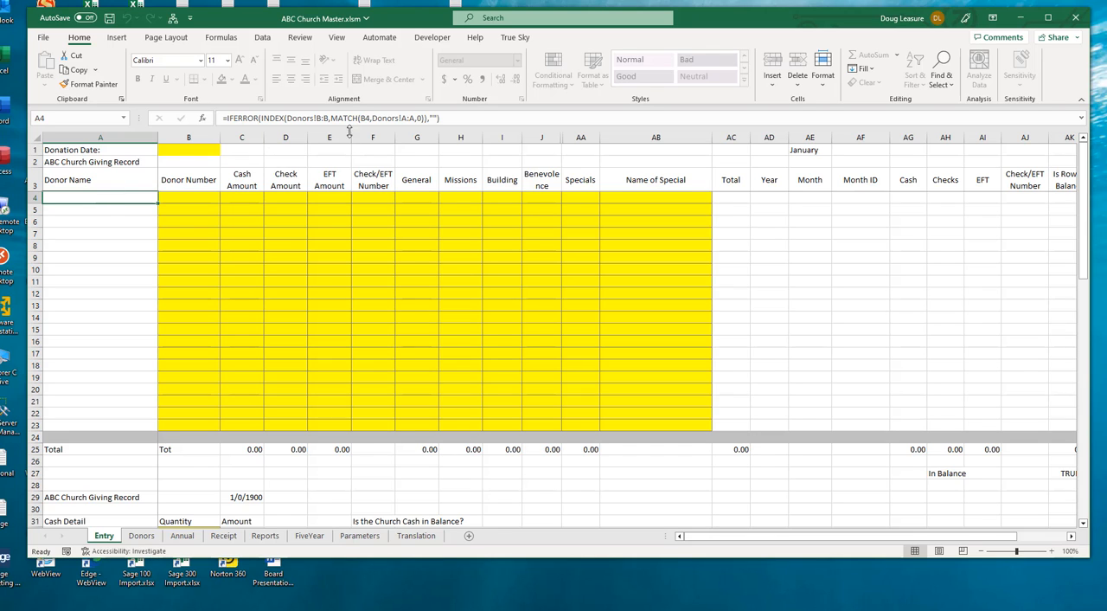
{"action": "left_click", "coordinate": [98, 211]}
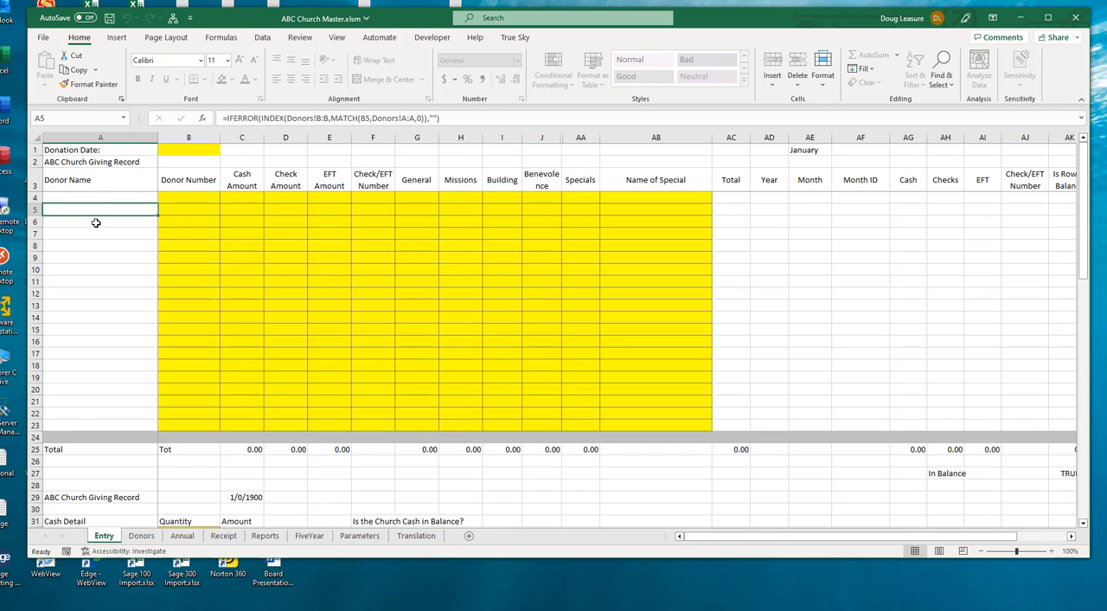
{"action": "left_click", "coordinate": [99, 233]}
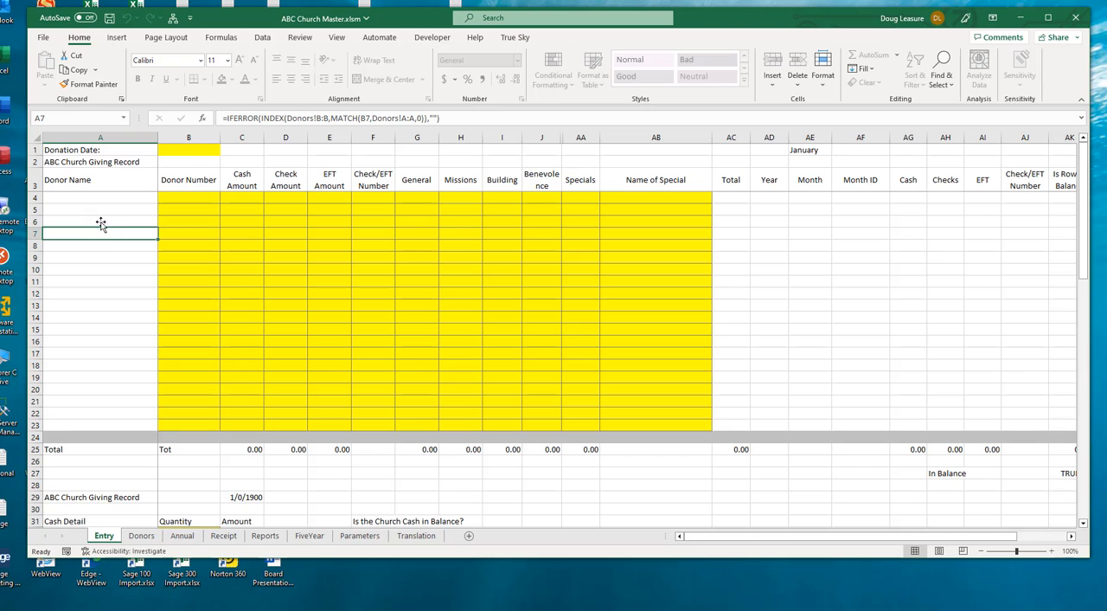
{"action": "left_click", "coordinate": [463, 117]}
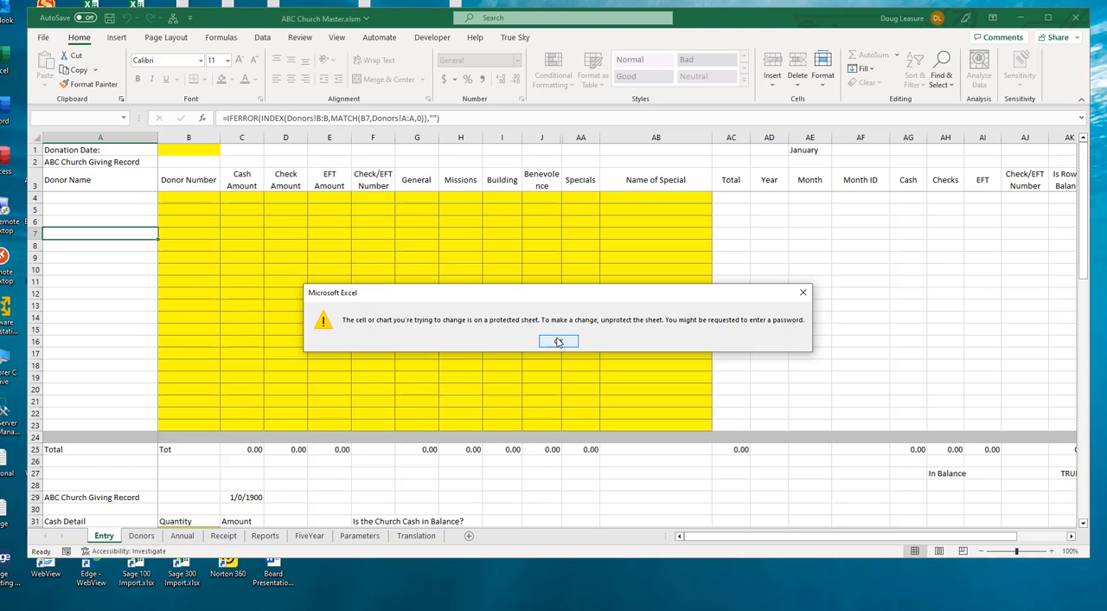
{"action": "left_click", "coordinate": [559, 341]}
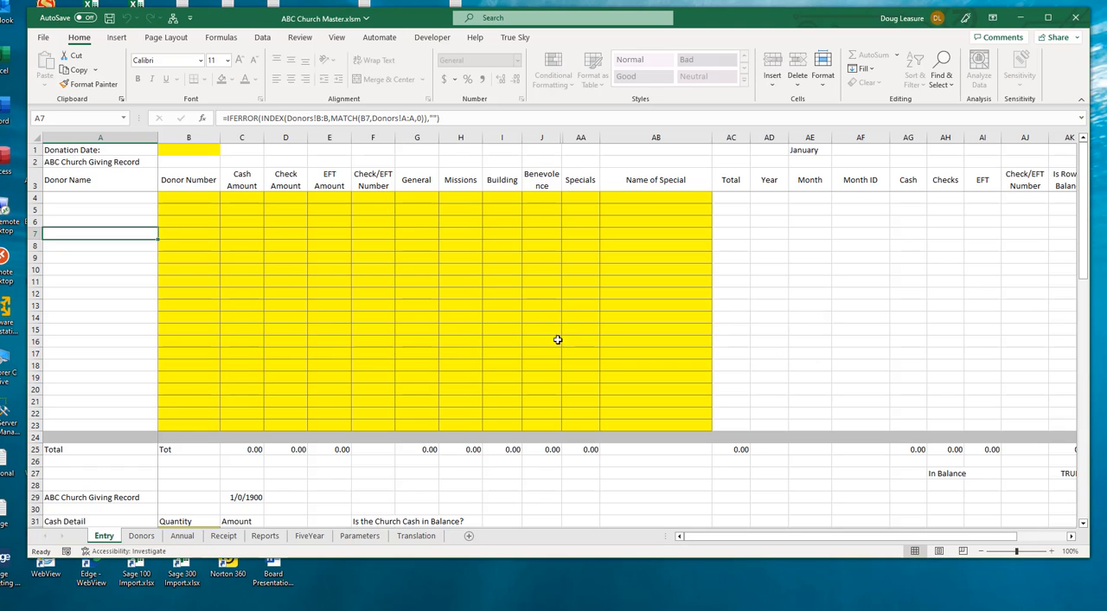
{"action": "left_click", "coordinate": [182, 209]}
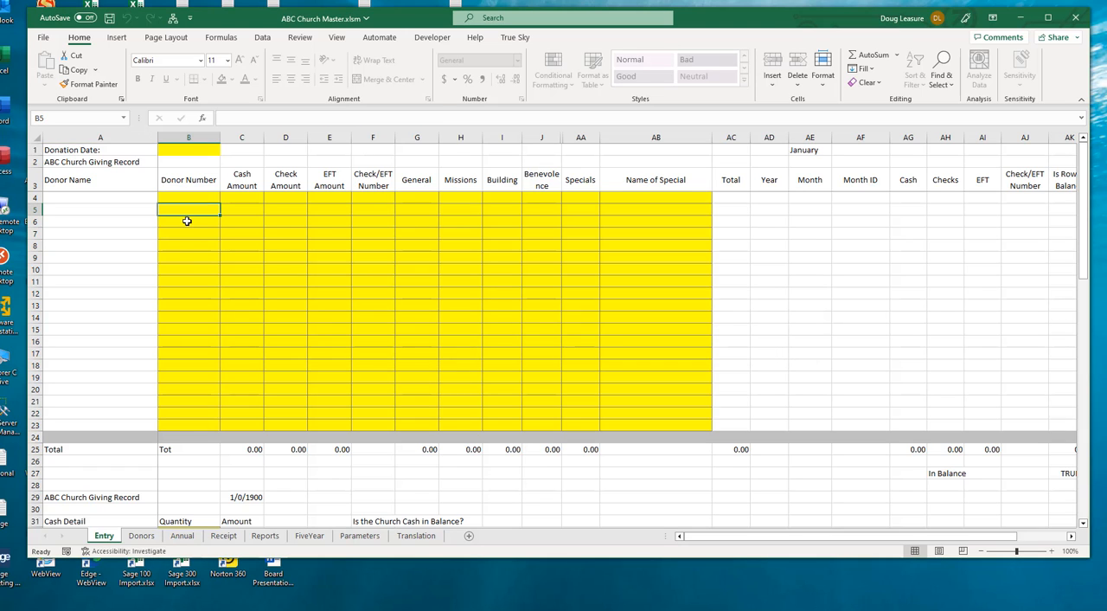
{"action": "left_click", "coordinate": [187, 221]}
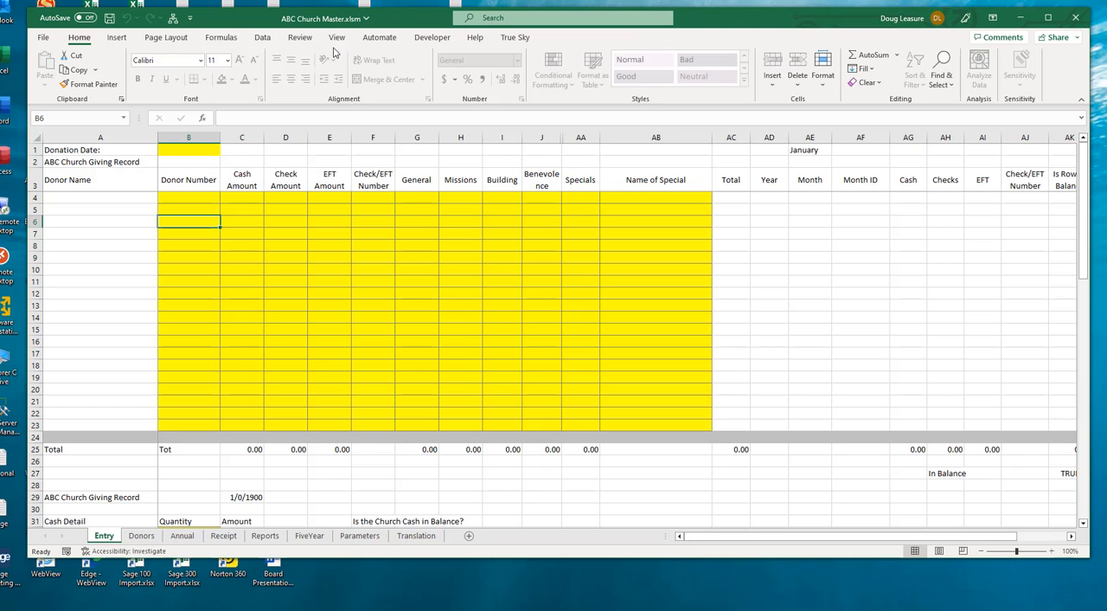
Widen the Entry sheet's Benevolence column to fit its heading on one line, lifting the sheet protection only for that change
{"action": "left_click", "coordinate": [301, 39]}
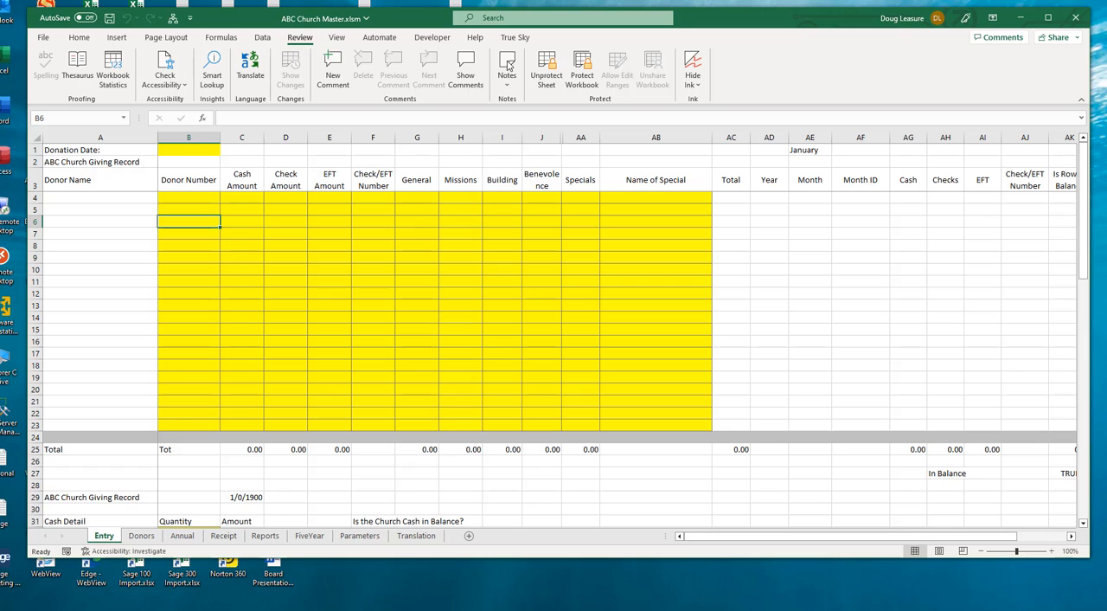
{"action": "left_click", "coordinate": [552, 69]}
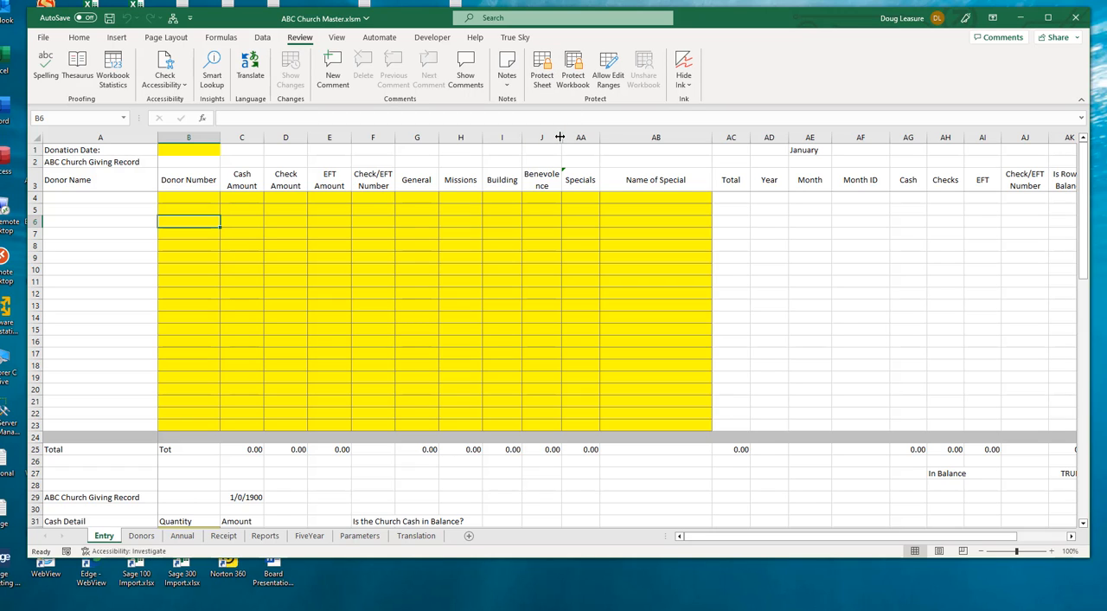
{"action": "left_click_drag", "start_coordinate": [560, 137], "coordinate": [575, 134]}
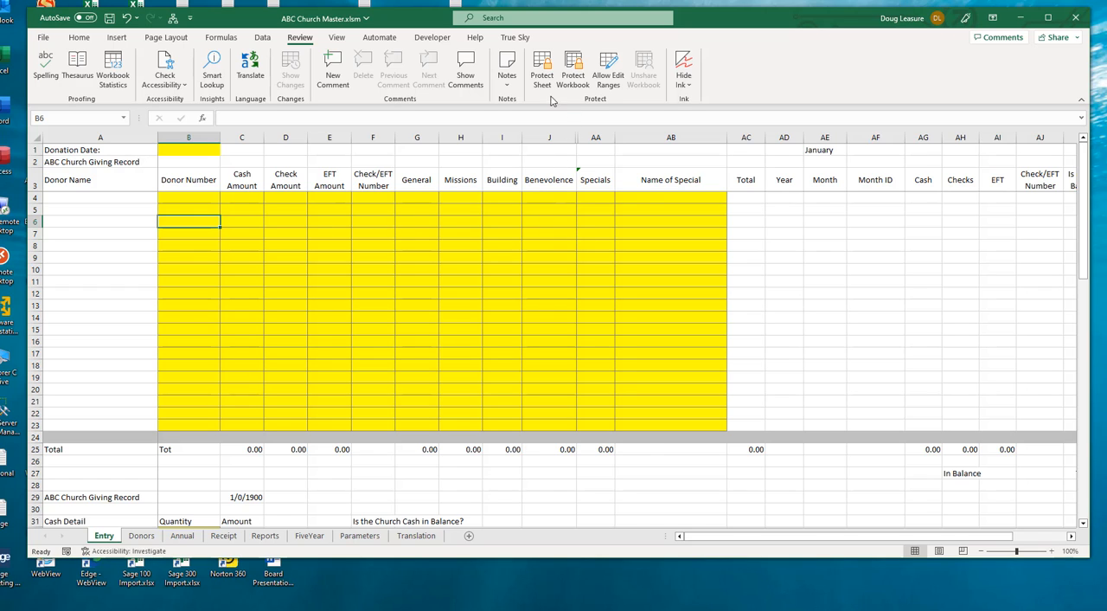
{"action": "left_click", "coordinate": [543, 69]}
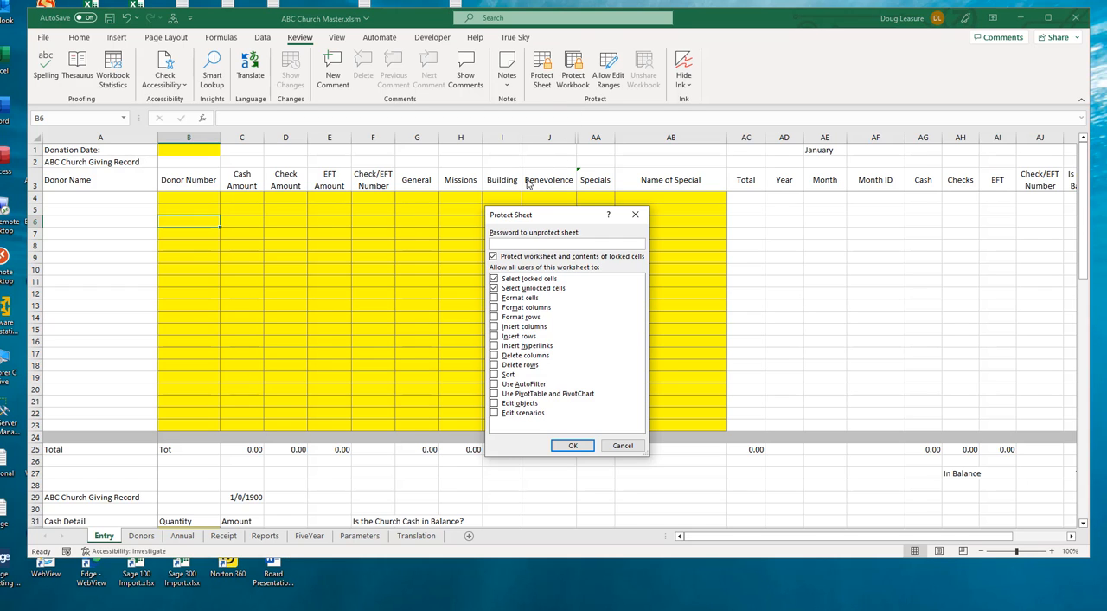
{"action": "left_click", "coordinate": [572, 445]}
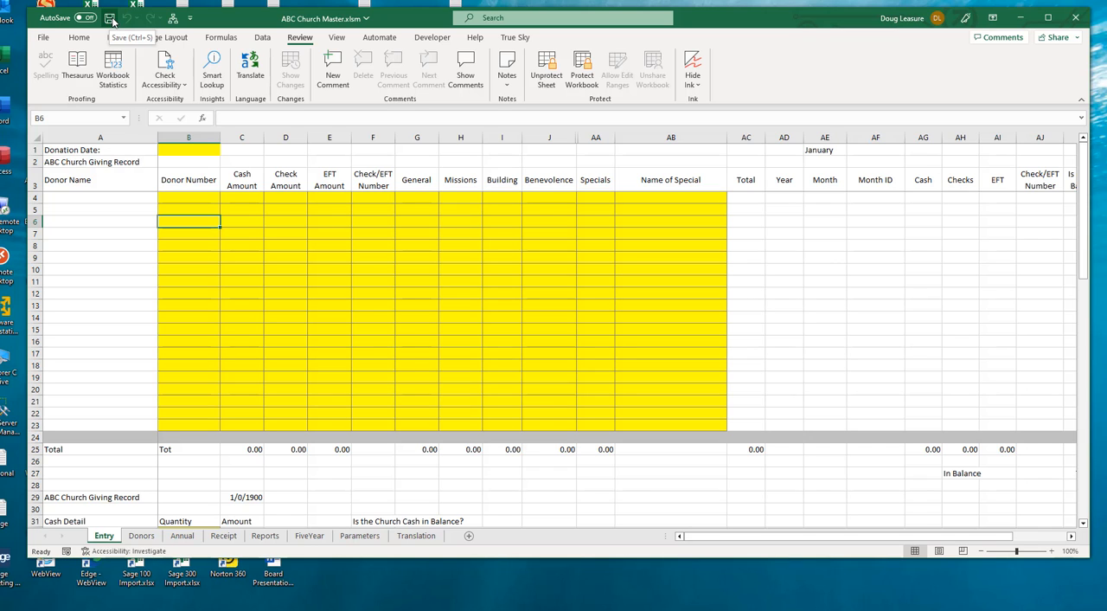
Save and close the workbook, and reopen ABC Church Master.xlsm from the 2023 Version folder
{"action": "left_click", "coordinate": [45, 40]}
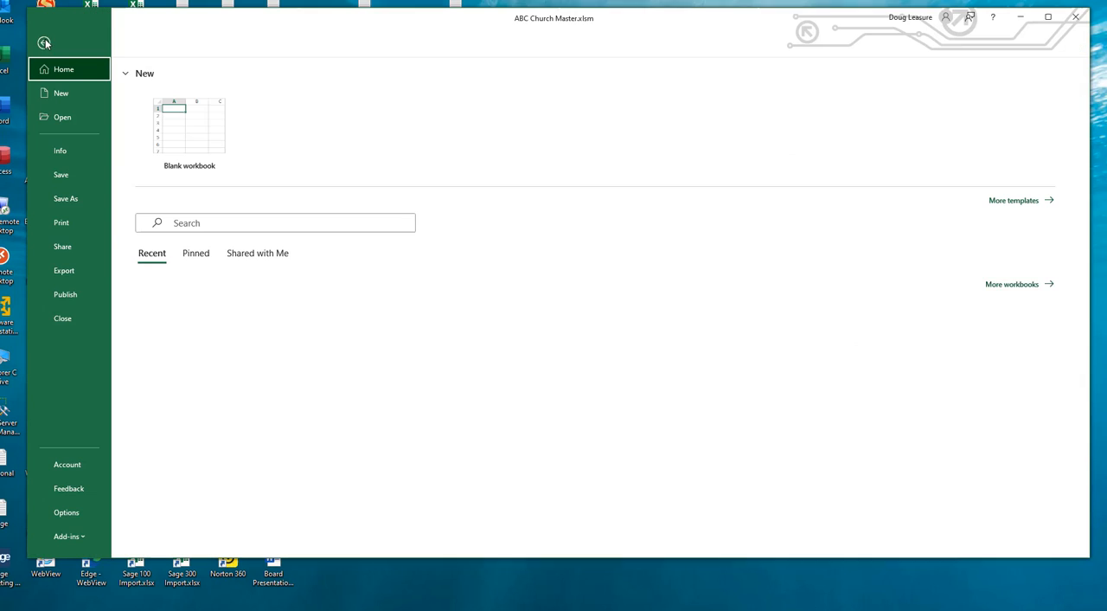
{"action": "left_click", "coordinate": [61, 174]}
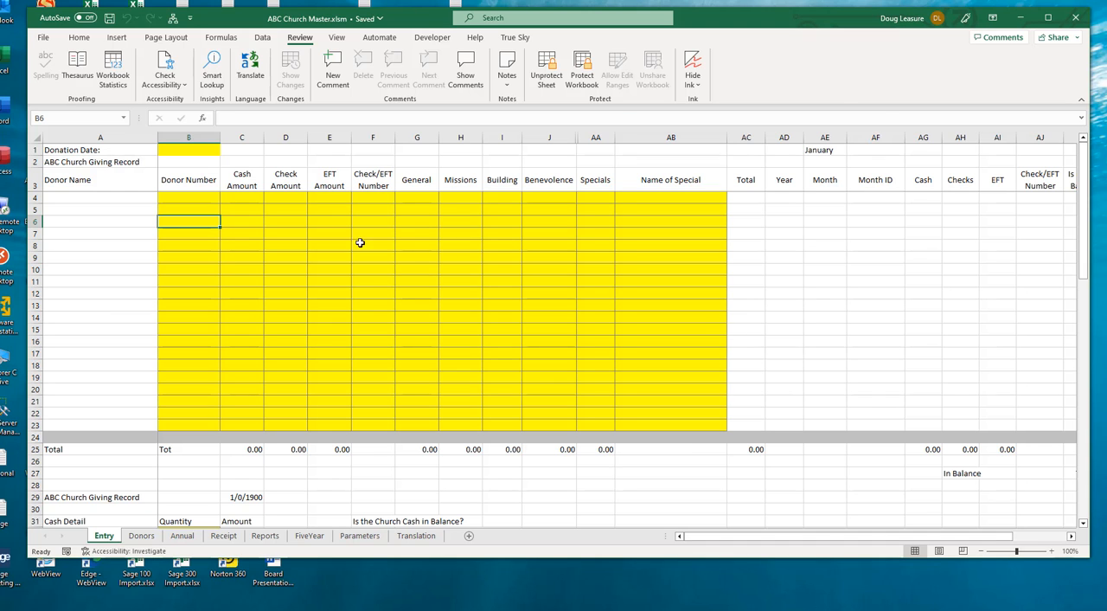
{"action": "left_click", "coordinate": [1077, 19]}
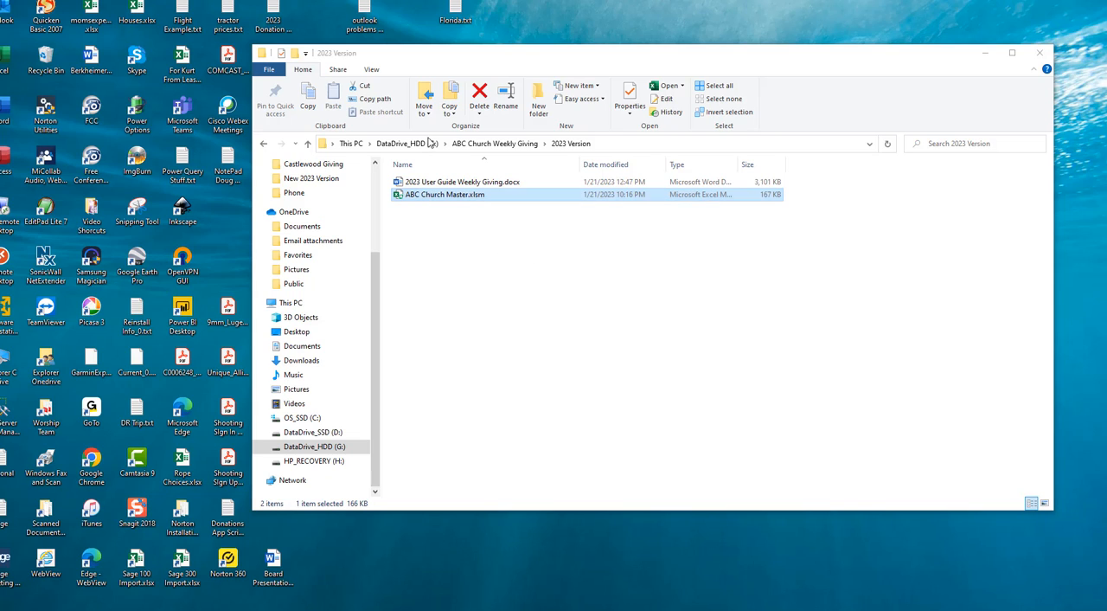
{"action": "double_click", "coordinate": [400, 197]}
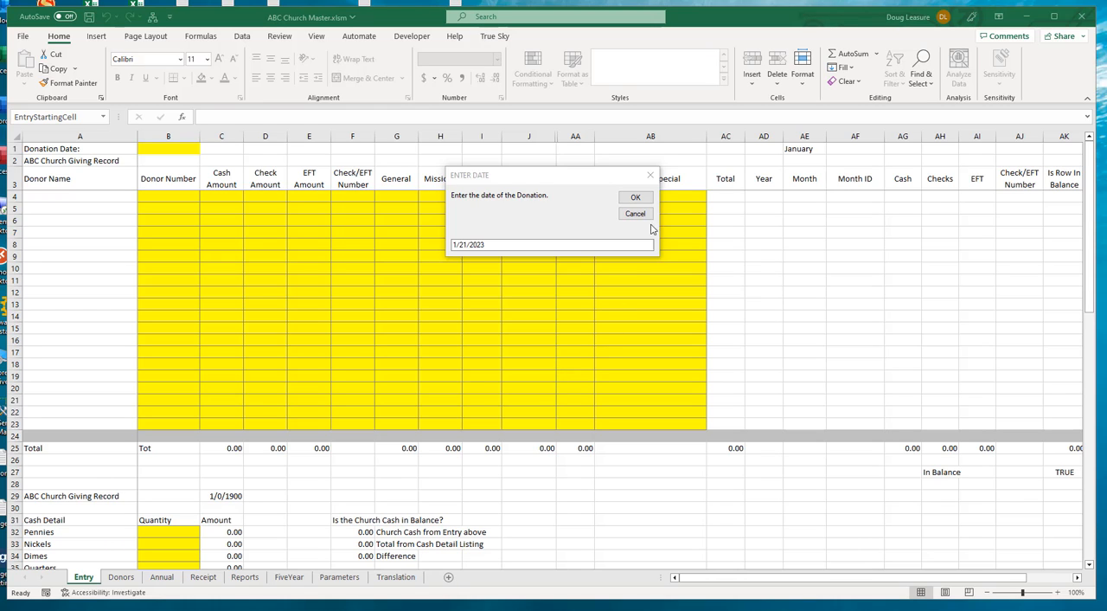
Set the donation date to 2/5/2023 and acknowledge the custom menu notice
{"action": "left_click", "coordinate": [522, 179]}
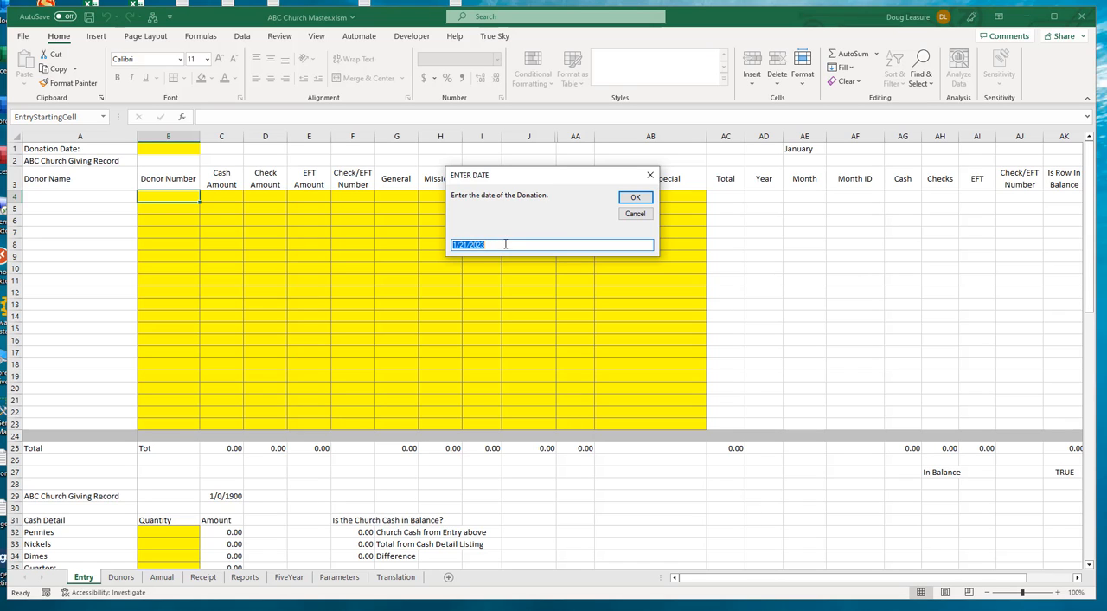
{"action": "left_click", "coordinate": [462, 244]}
{"action": "key", "text": "BackSpace"}
{"action": "type", "text": "2"}
{"action": "key", "text": "BackSpace"}
{"action": "key", "text": "BackSpace"}
{"action": "type", "text": "5"}
{"action": "left_click", "coordinate": [623, 201]}
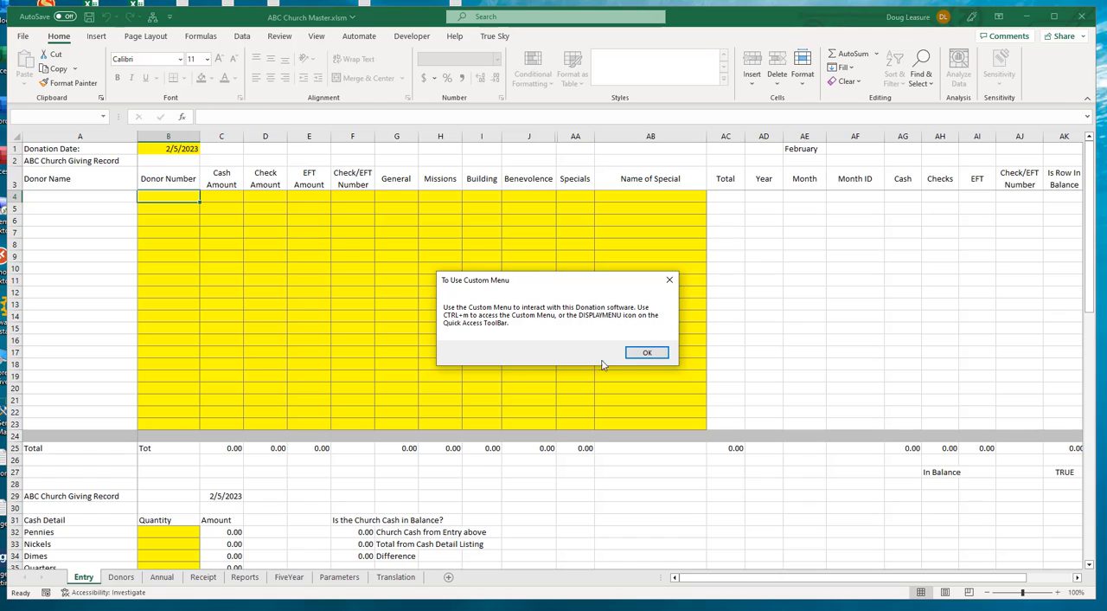
{"action": "left_click", "coordinate": [650, 353]}
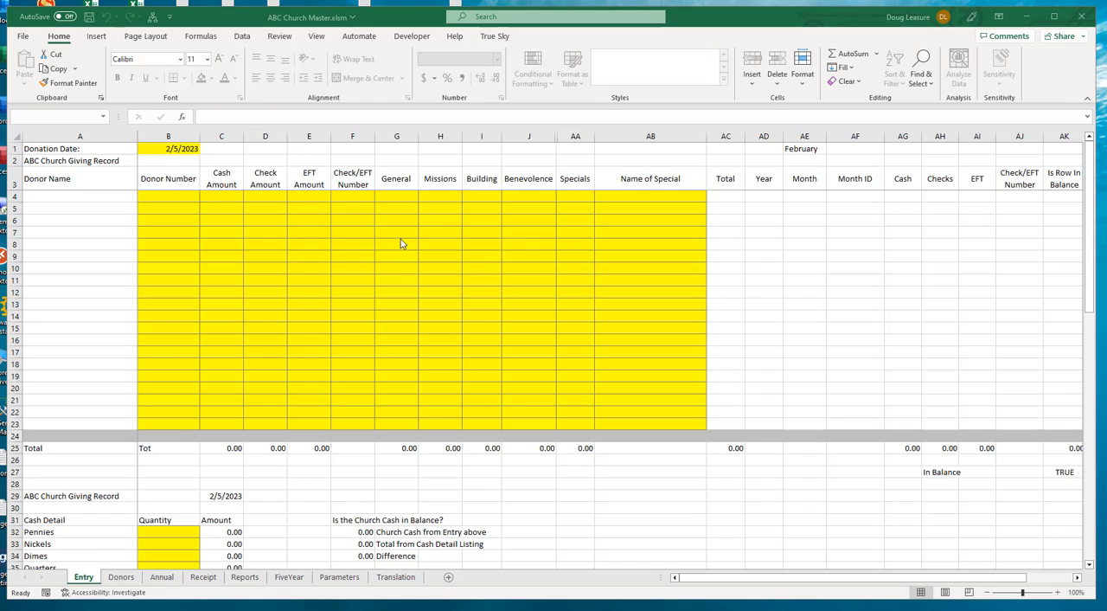
Enter donor number 2 in the first row of the Entry sheet, cell B4
{"action": "left_click", "coordinate": [163, 197]}
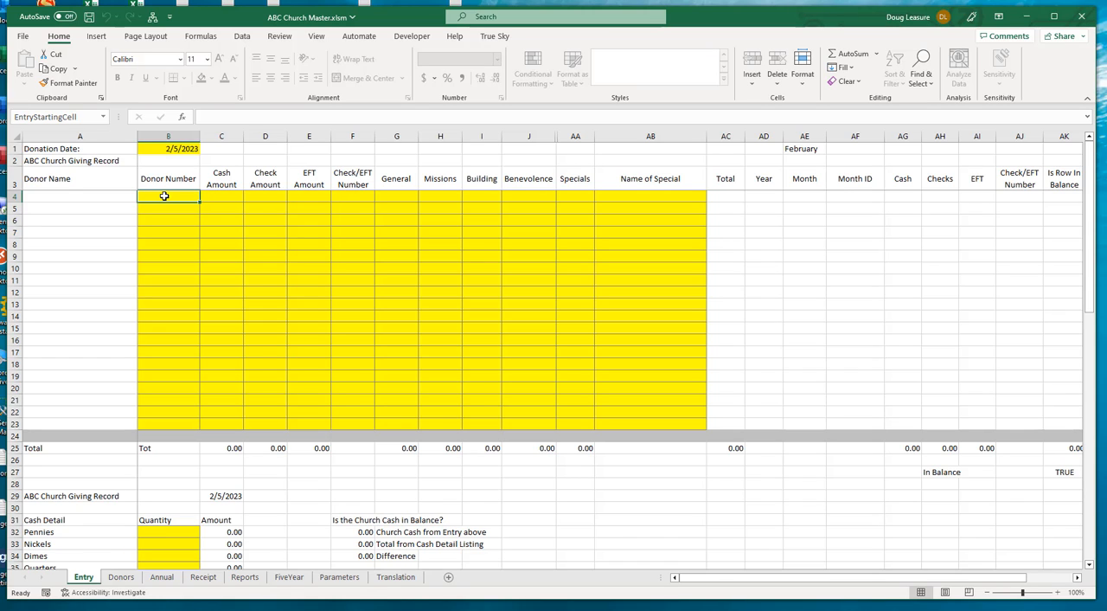
{"action": "type", "text": "2"}
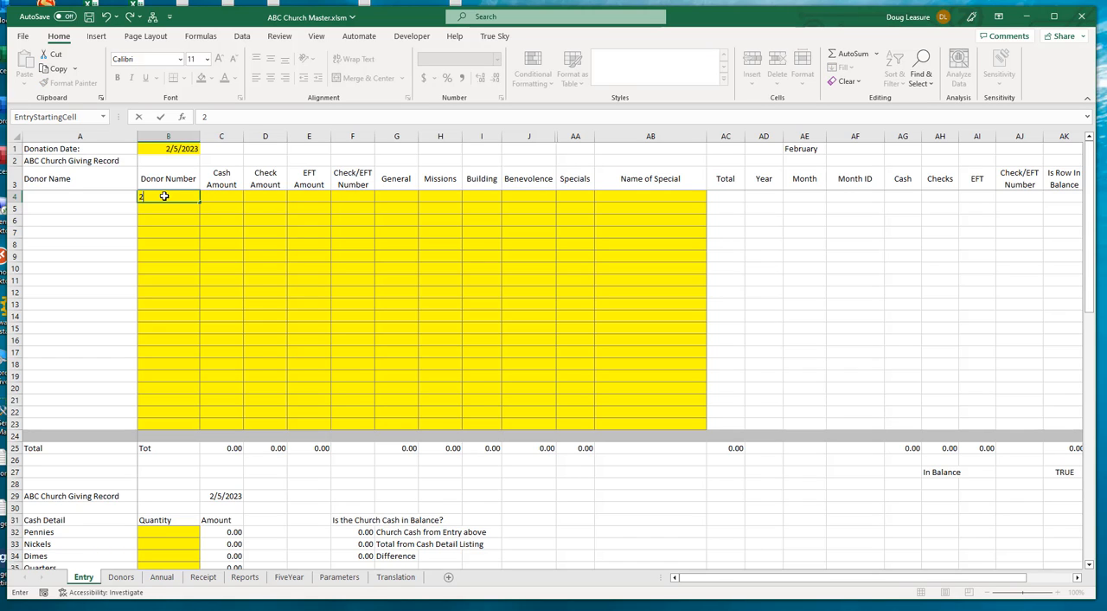
{"action": "key", "text": "Tab"}
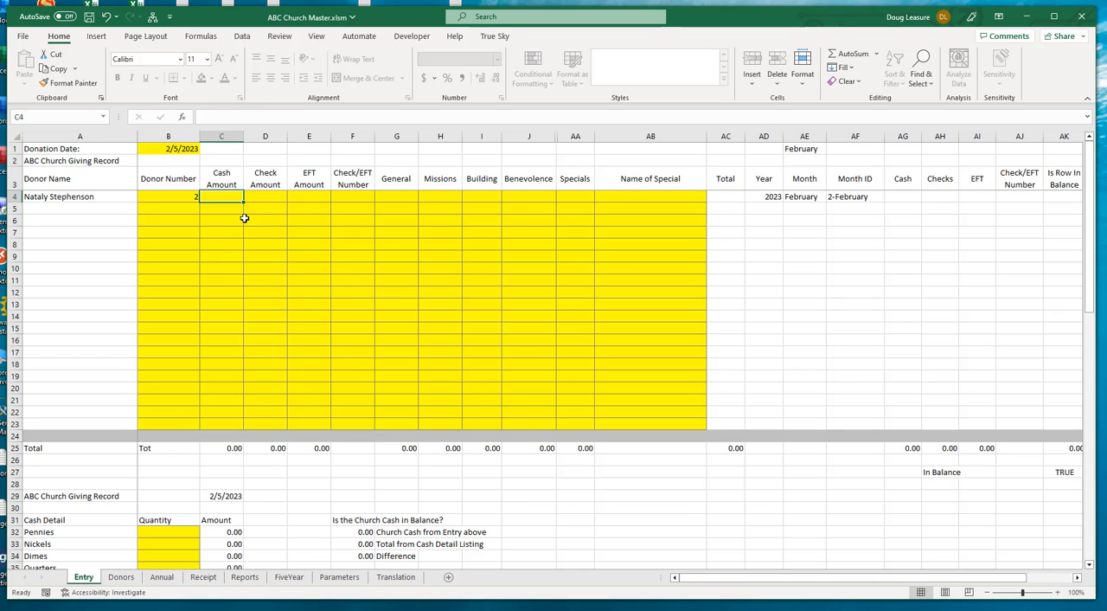
Record a cash amount of 10 for the donor in row 4, allocating 5 to General and 5 to Missions
{"action": "type", "text": "10"}
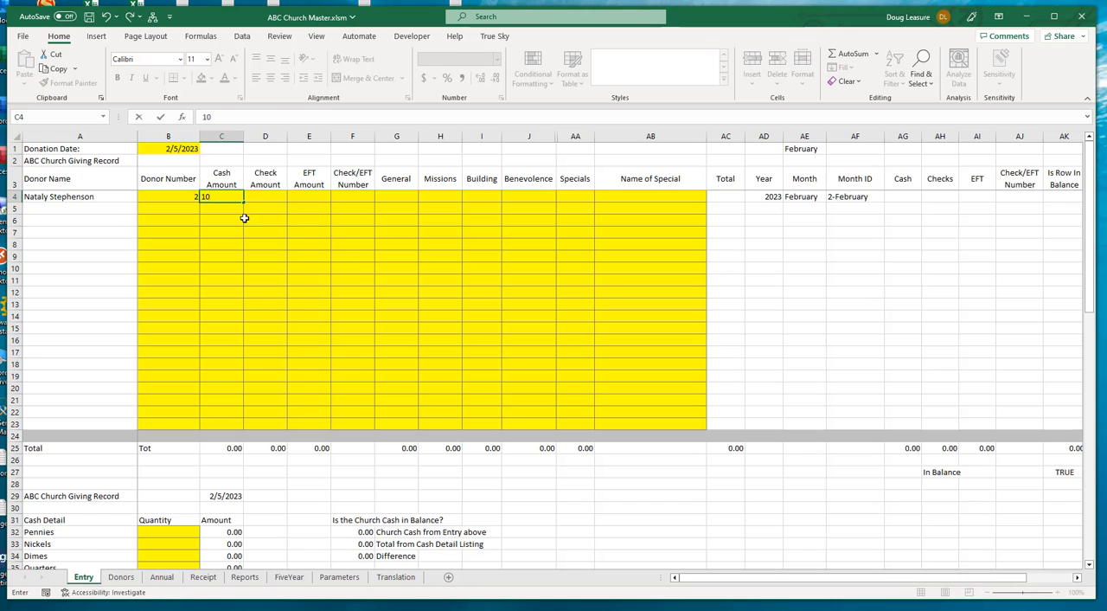
{"action": "key", "text": "Tab"}
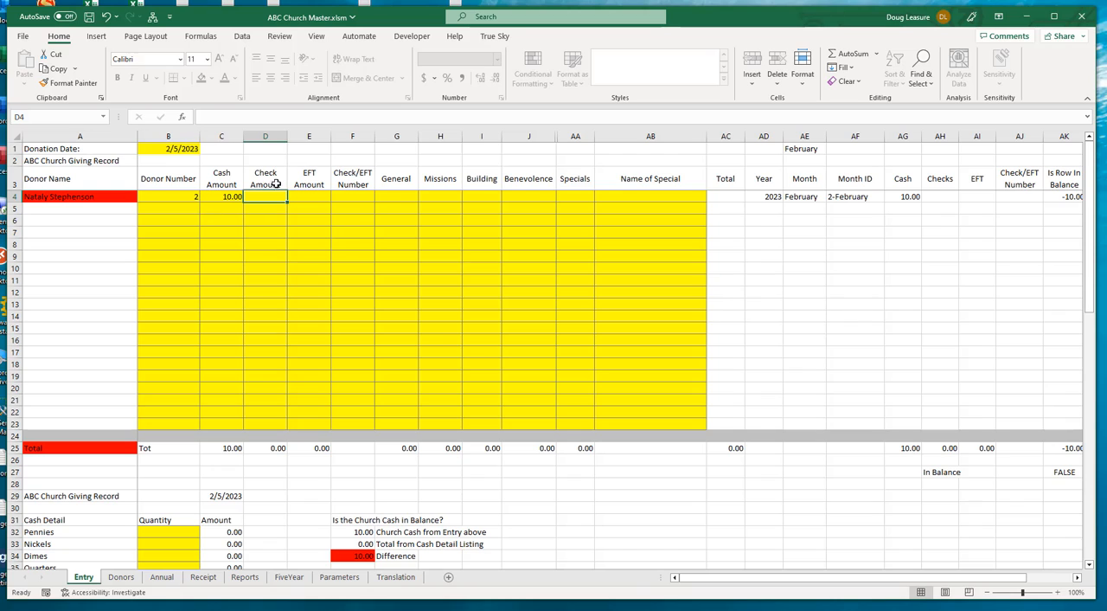
{"action": "left_click", "coordinate": [394, 196]}
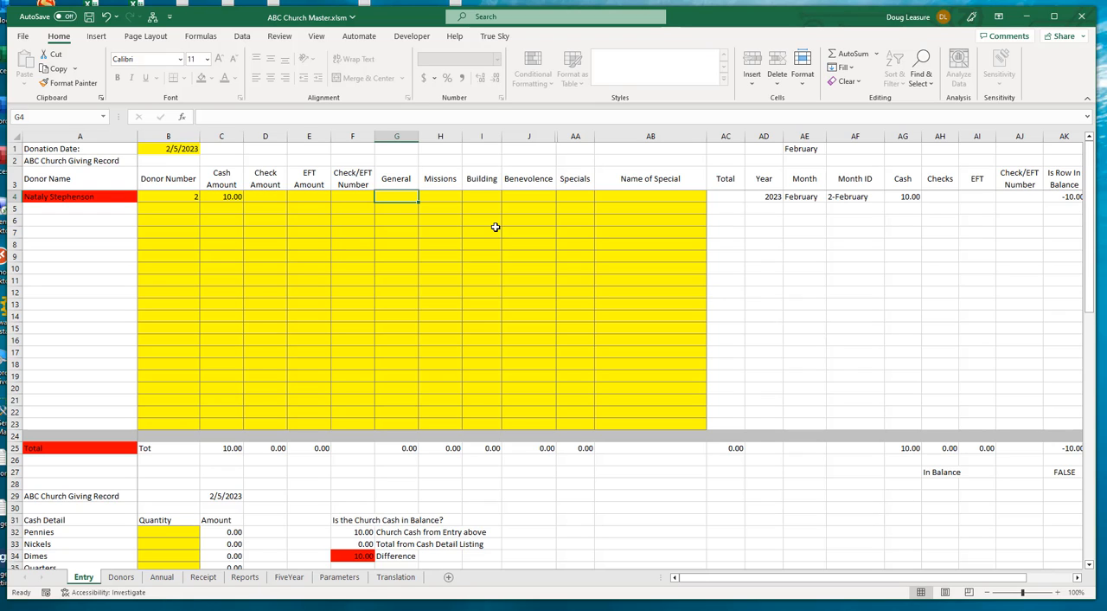
{"action": "type", "text": "5"}
{"action": "key", "text": "Tab"}
{"action": "type", "text": "5"}
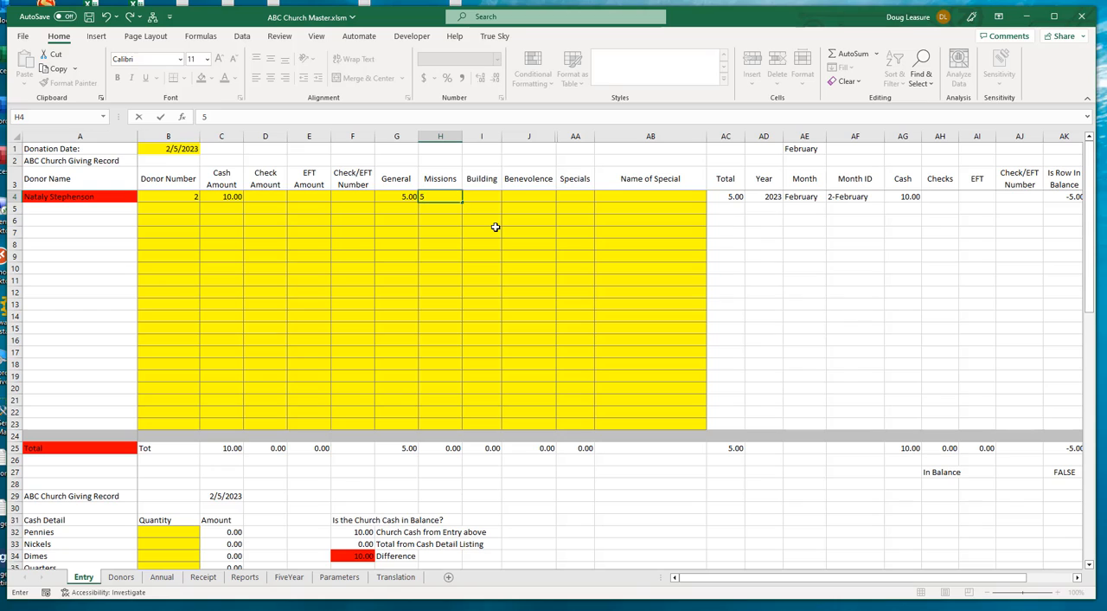
{"action": "key", "text": "Tab"}
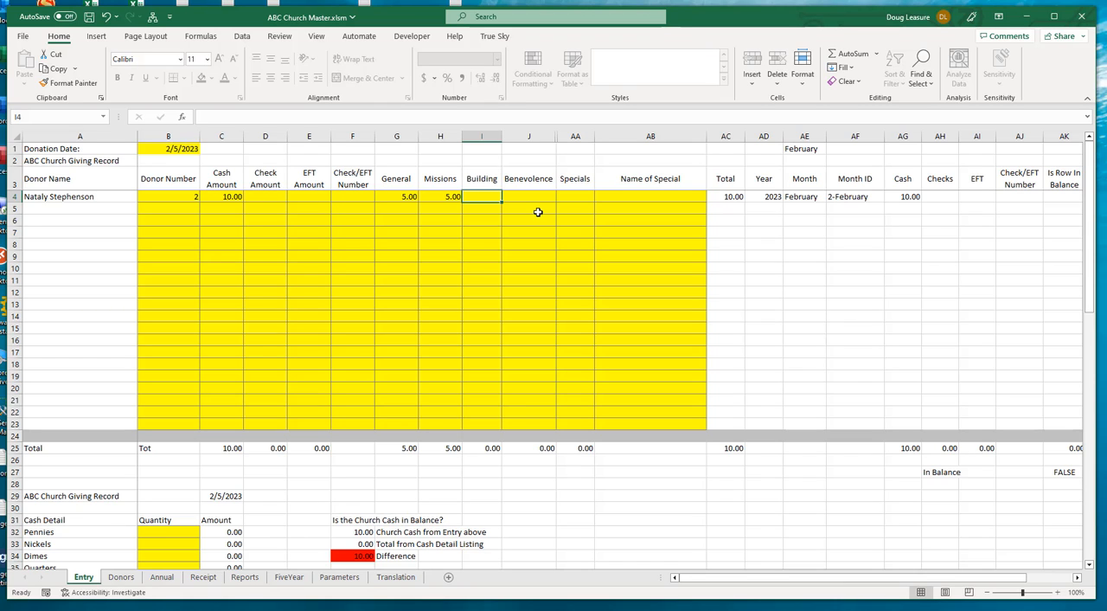
Test the row balance check by setting the row 4 Missions amount to 50, and restore it to 5
{"action": "key", "text": "Left"}
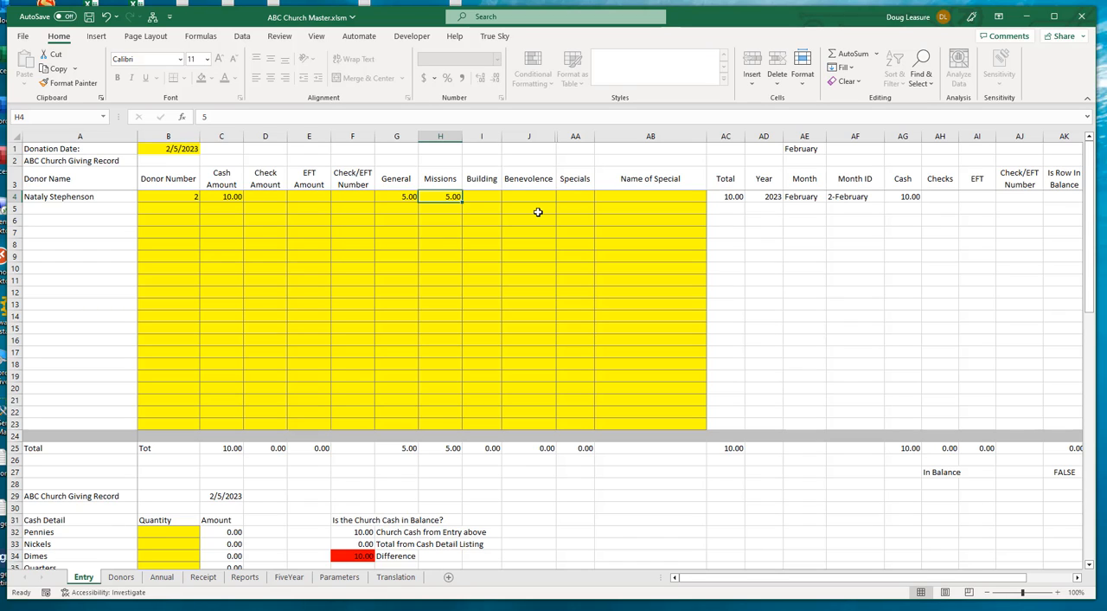
{"action": "type", "text": "50"}
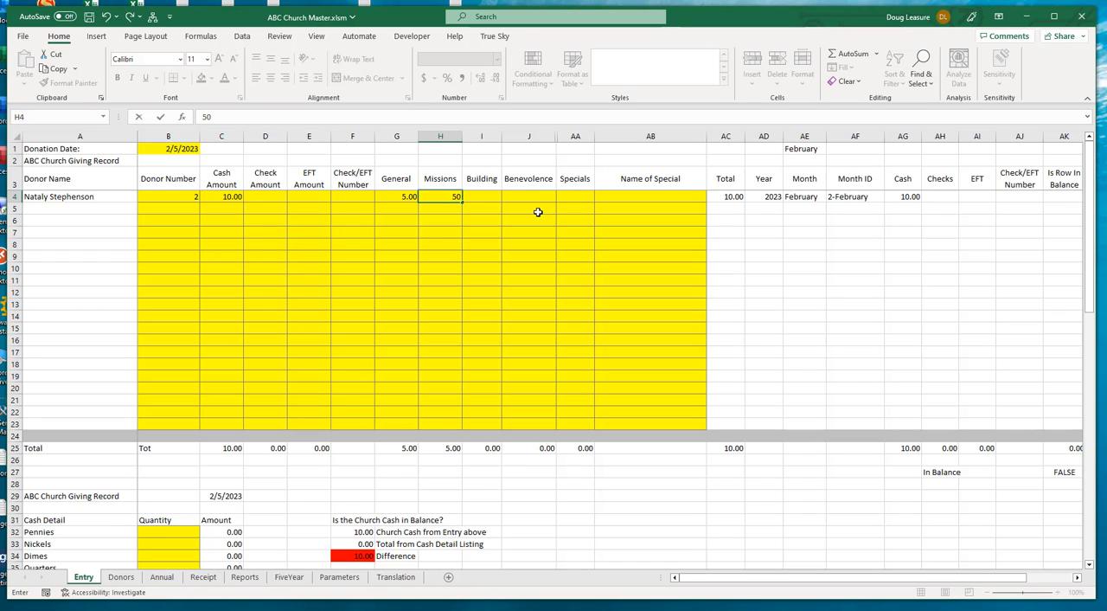
{"action": "key", "text": "Tab"}
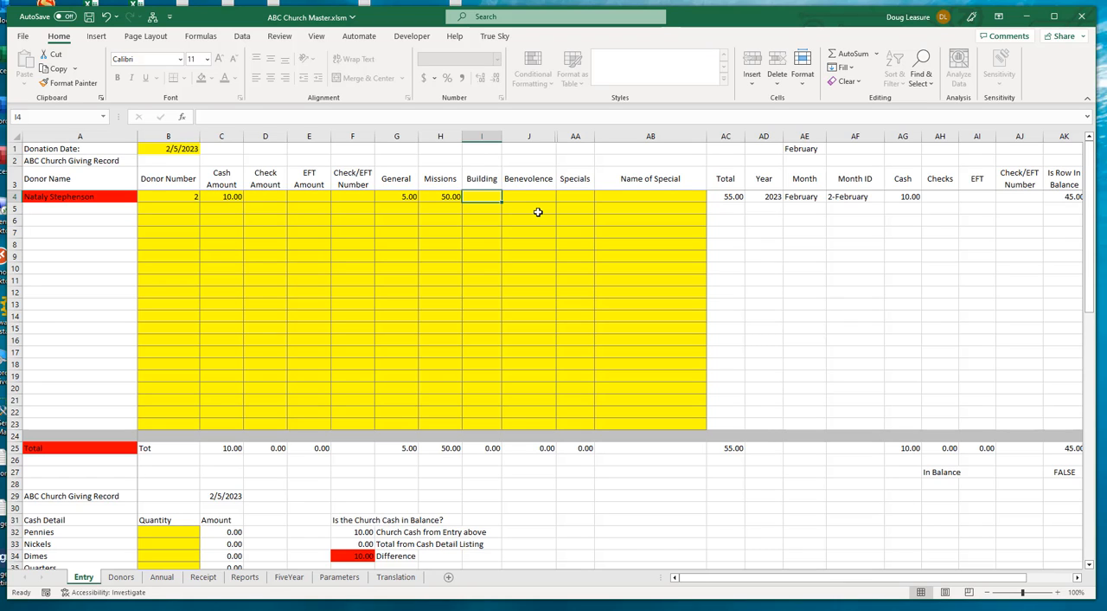
{"action": "key", "text": "Left"}
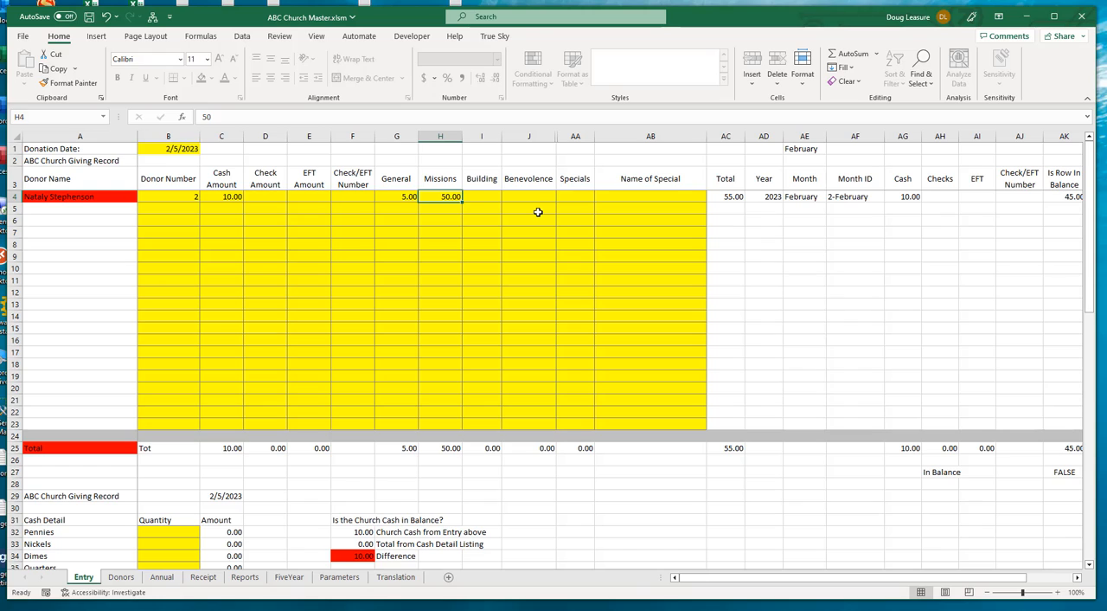
{"action": "type", "text": "5"}
{"action": "key", "text": "Tab"}
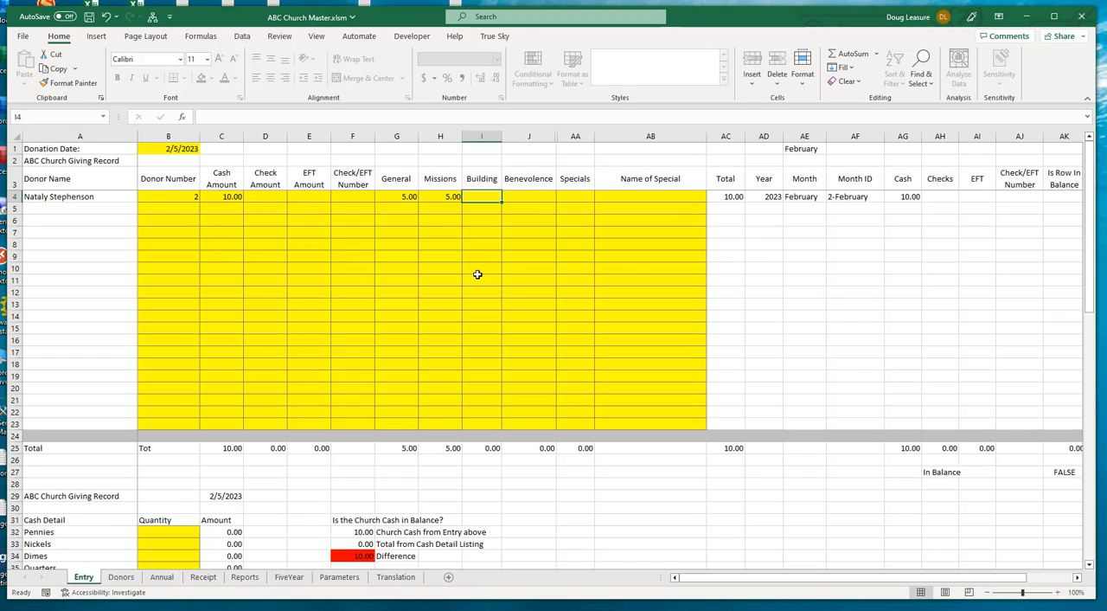
Enter donor number 3 in row 5 with a check amount of 100 and check number 1055
{"action": "left_click", "coordinate": [175, 208]}
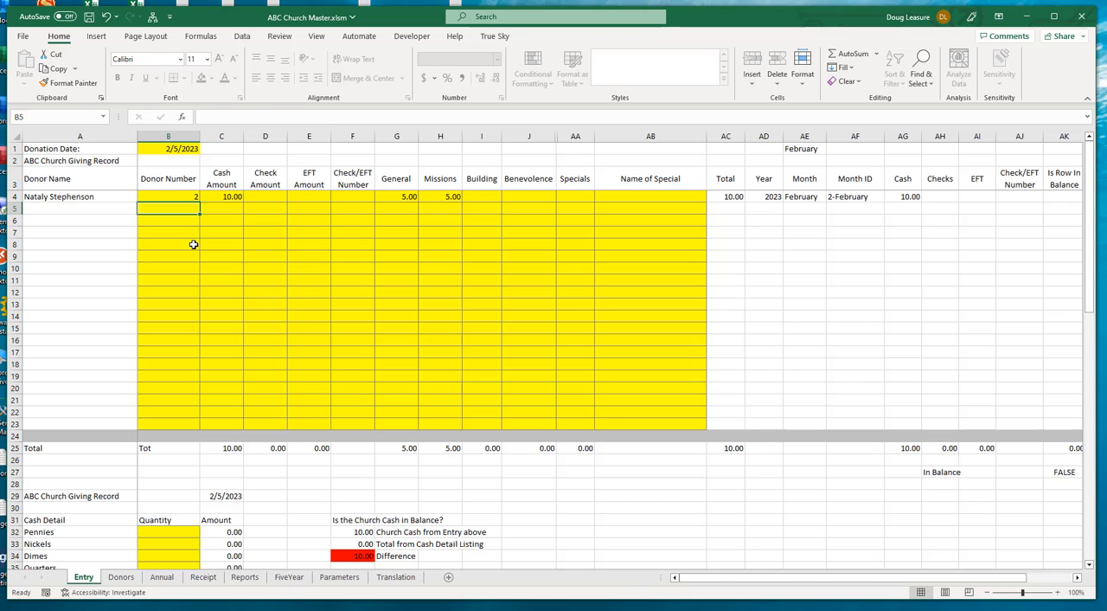
{"action": "type", "text": "3"}
{"action": "key", "text": "Tab"}
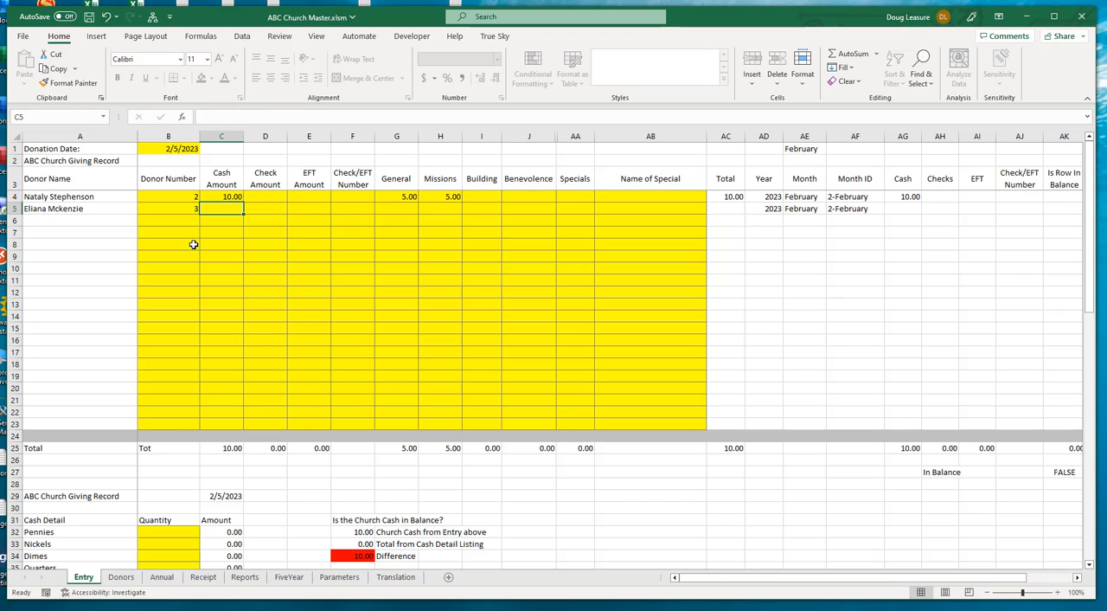
{"action": "key", "text": "Tab"}
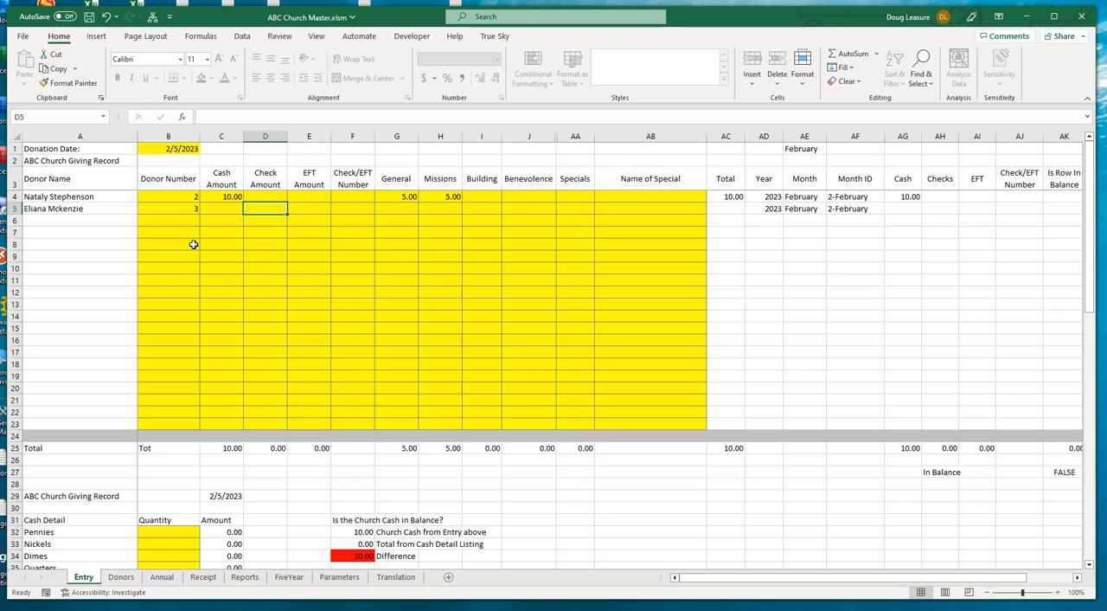
{"action": "type", "text": "100"}
{"action": "key", "text": "Tab"}
{"action": "key", "text": "Tab"}
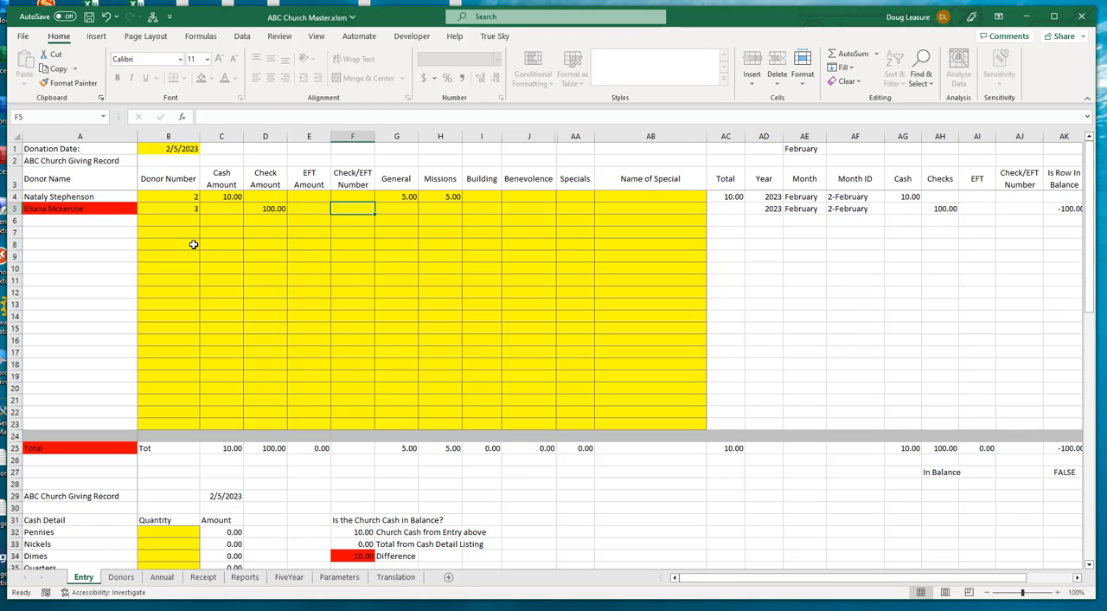
{"action": "type", "text": "1055"}
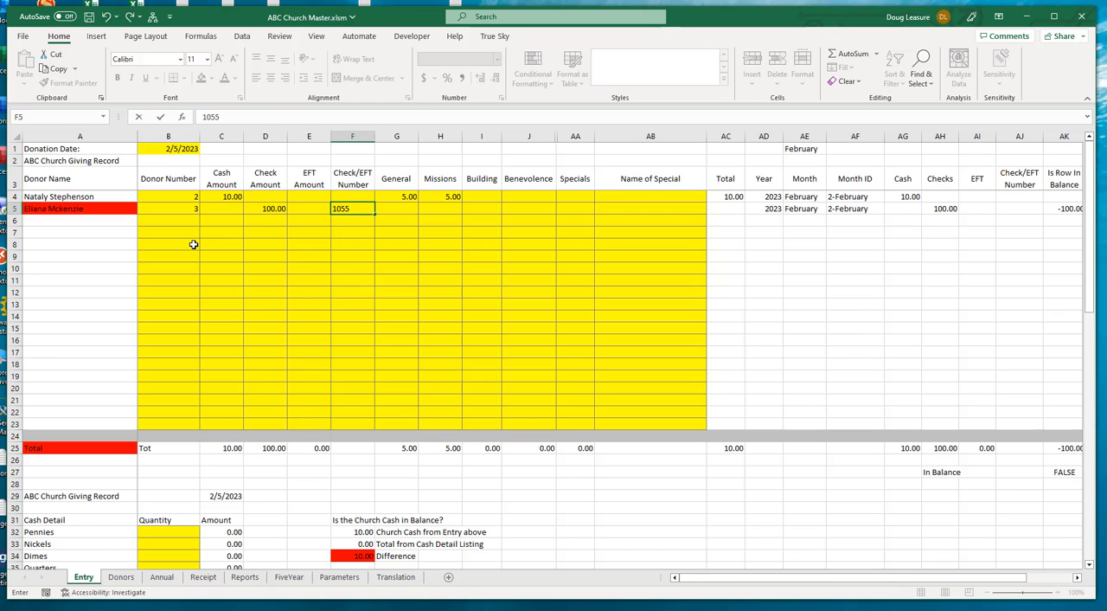
{"action": "key", "text": "Tab"}
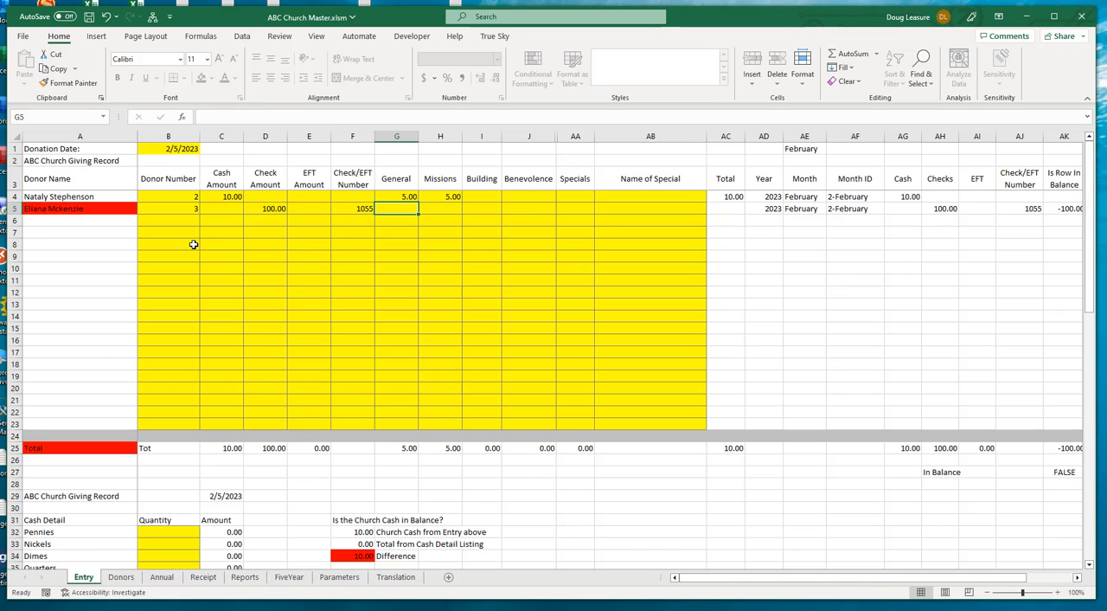
Allocate the row 5 donation as 50 to General, 25 to Missions and 25 to Building
{"action": "type", "text": "5"}
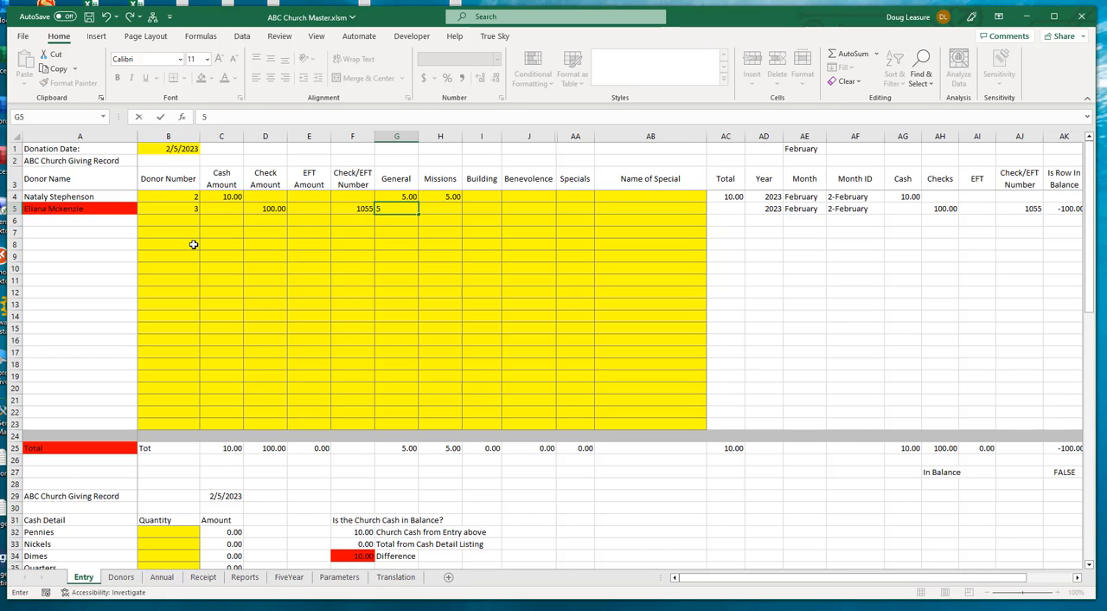
{"action": "type", "text": "0"}
{"action": "key", "text": "Tab"}
{"action": "type", "text": "25"}
{"action": "key", "text": "Tab"}
{"action": "type", "text": "2"}
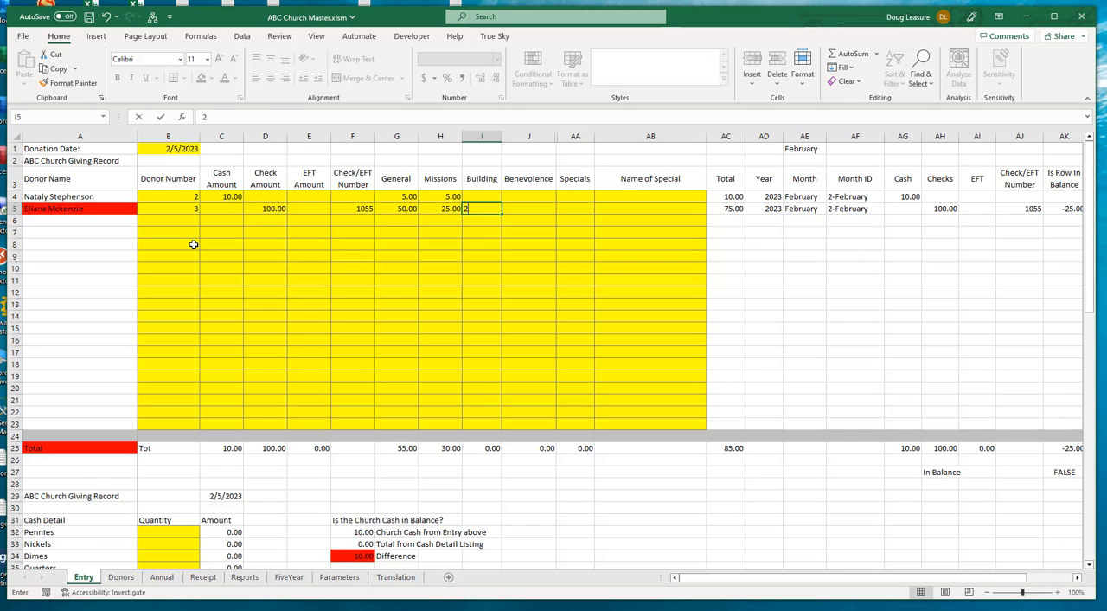
{"action": "type", "text": "5"}
{"action": "key", "text": "Tab"}
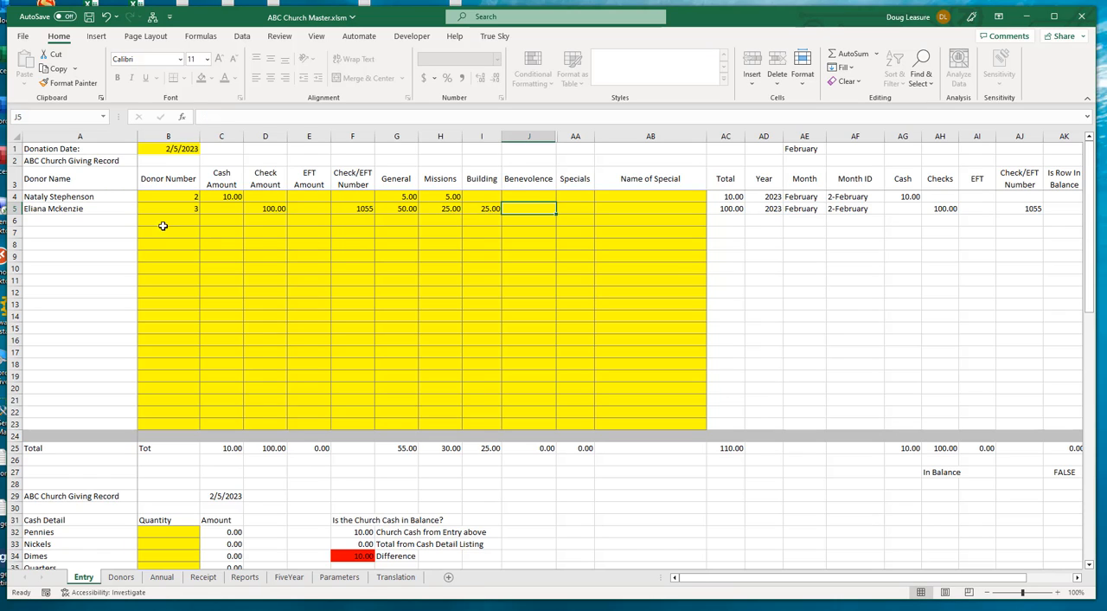
Enter donor number 4 in row 6 with a cash amount of 10
{"action": "left_click", "coordinate": [172, 218]}
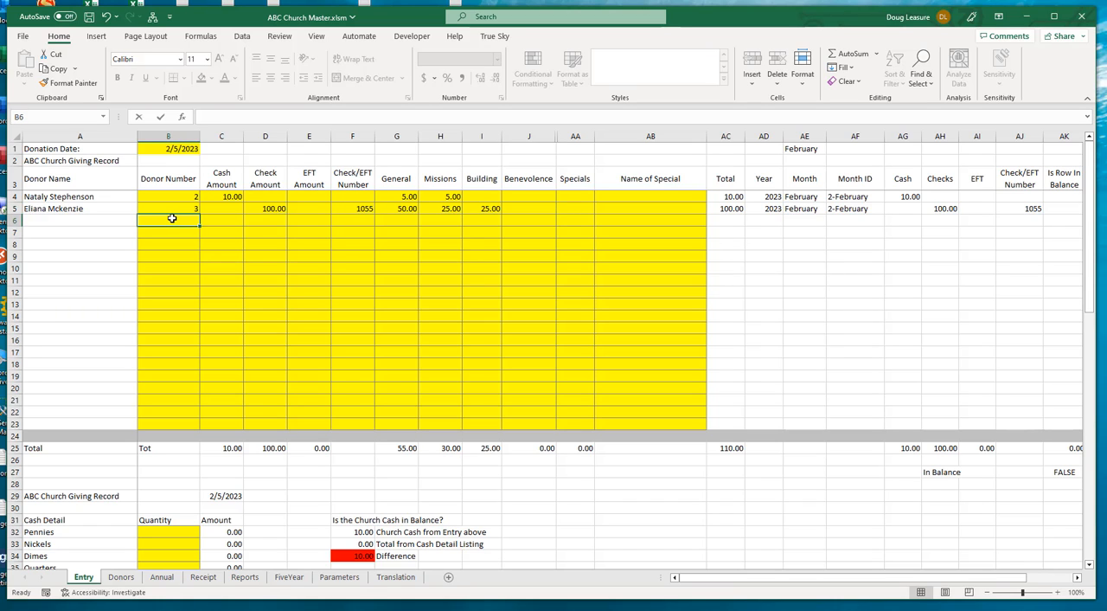
{"action": "type", "text": "4"}
{"action": "key", "text": "Tab"}
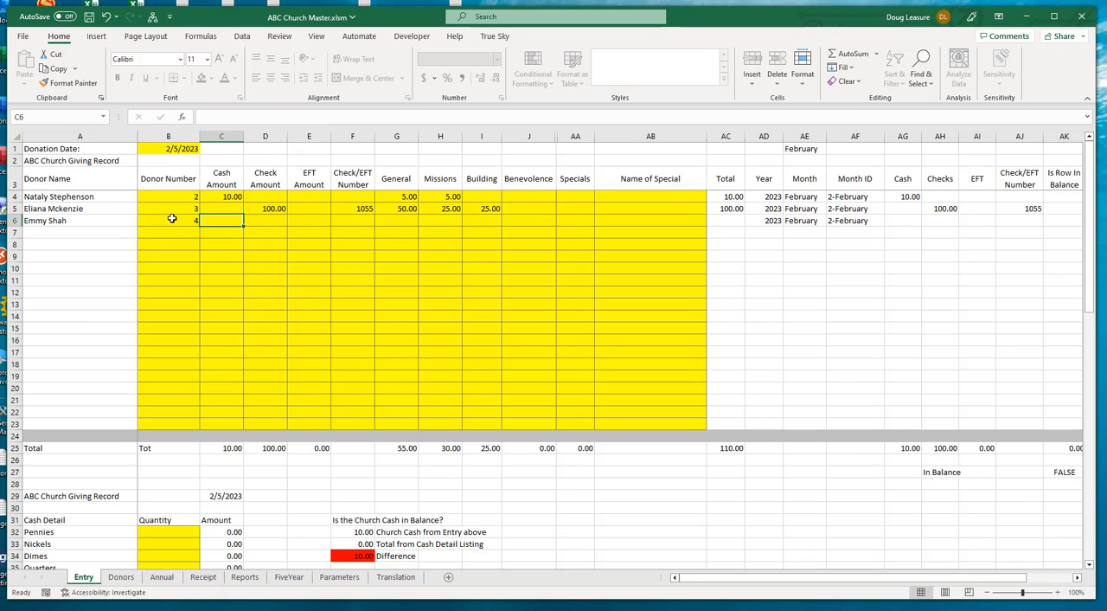
{"action": "type", "text": "1"}
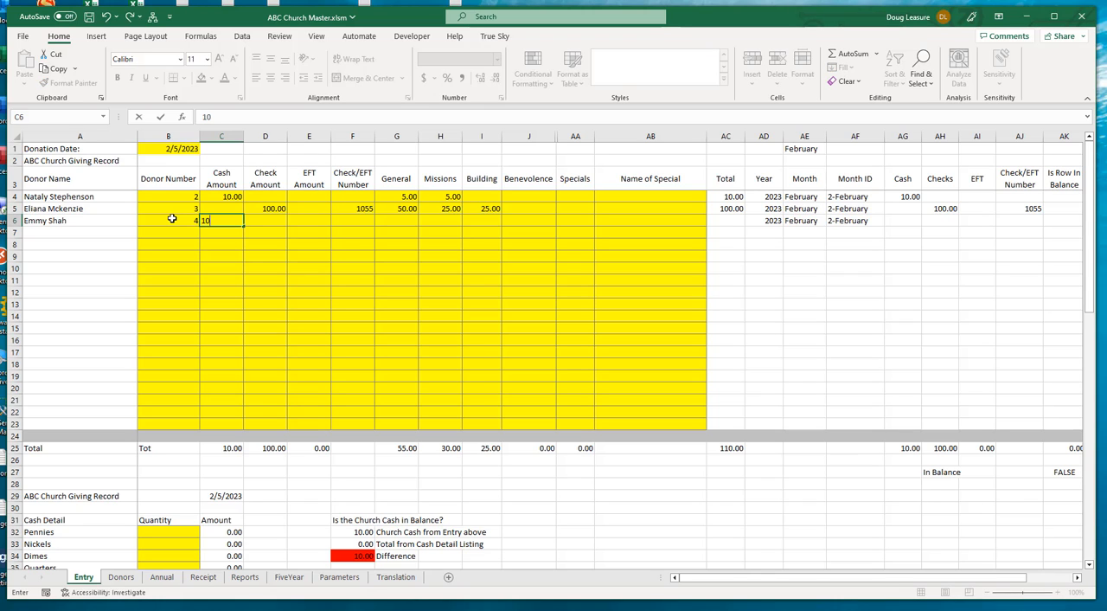
{"action": "type", "text": "0"}
{"action": "key", "text": "Tab"}
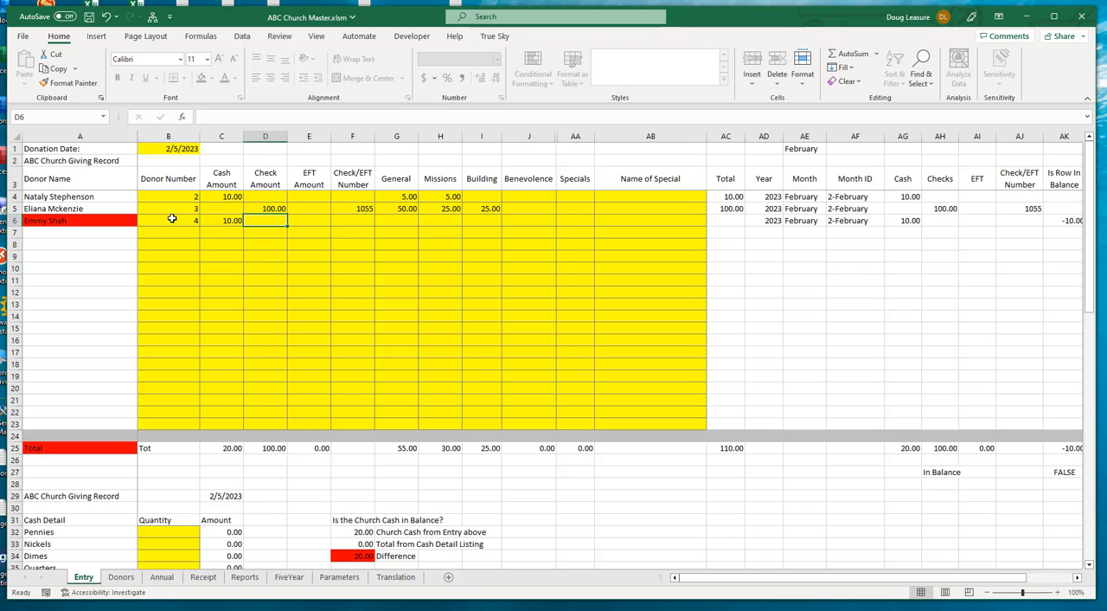
Add a check amount of 50 with check number 651 to the donor's entry in row 6
{"action": "type", "text": "50"}
{"action": "key", "text": "Tab"}
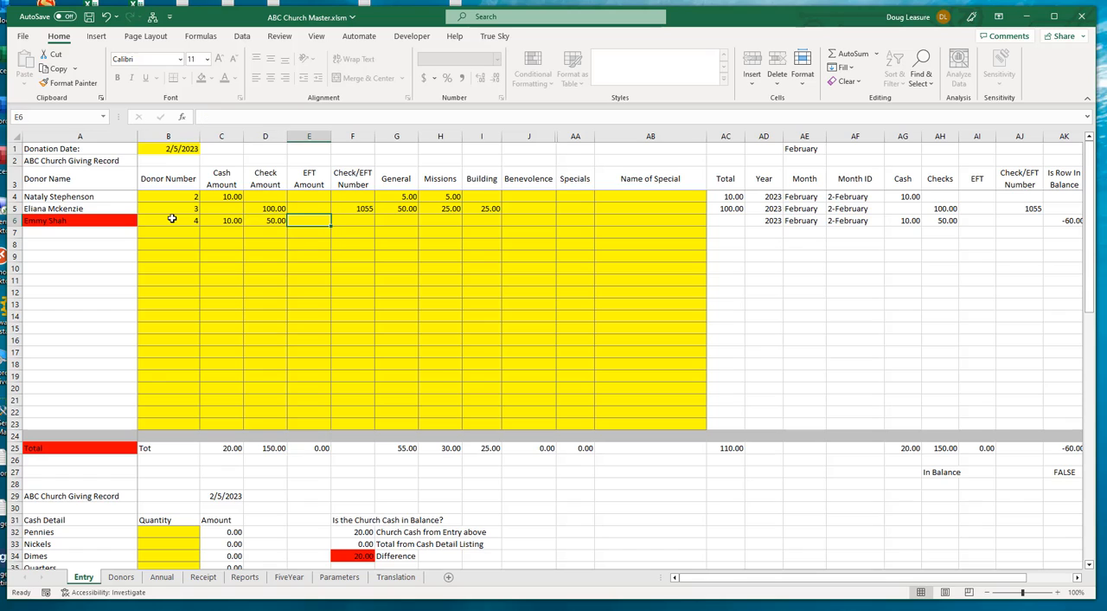
{"action": "key", "text": "Tab"}
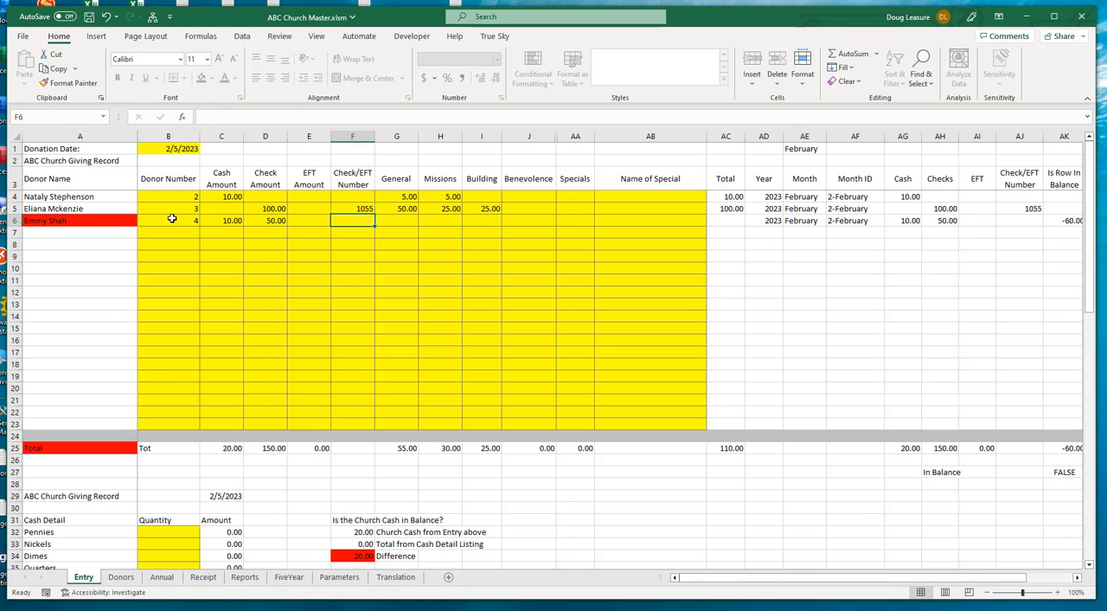
{"action": "type", "text": "65"}
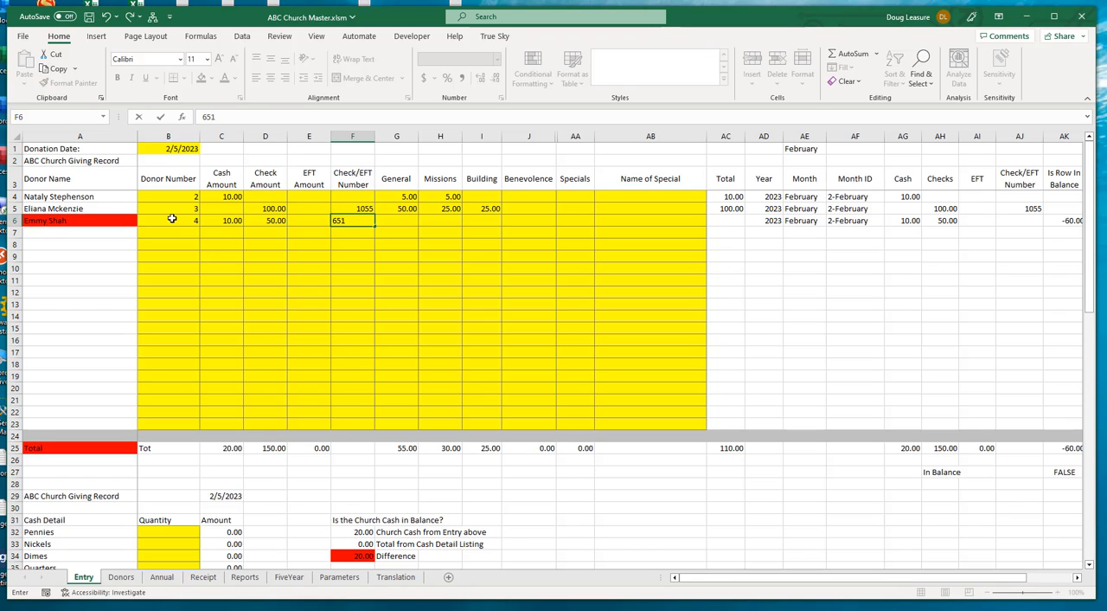
{"action": "type", "text": "1"}
{"action": "key", "text": "Tab"}
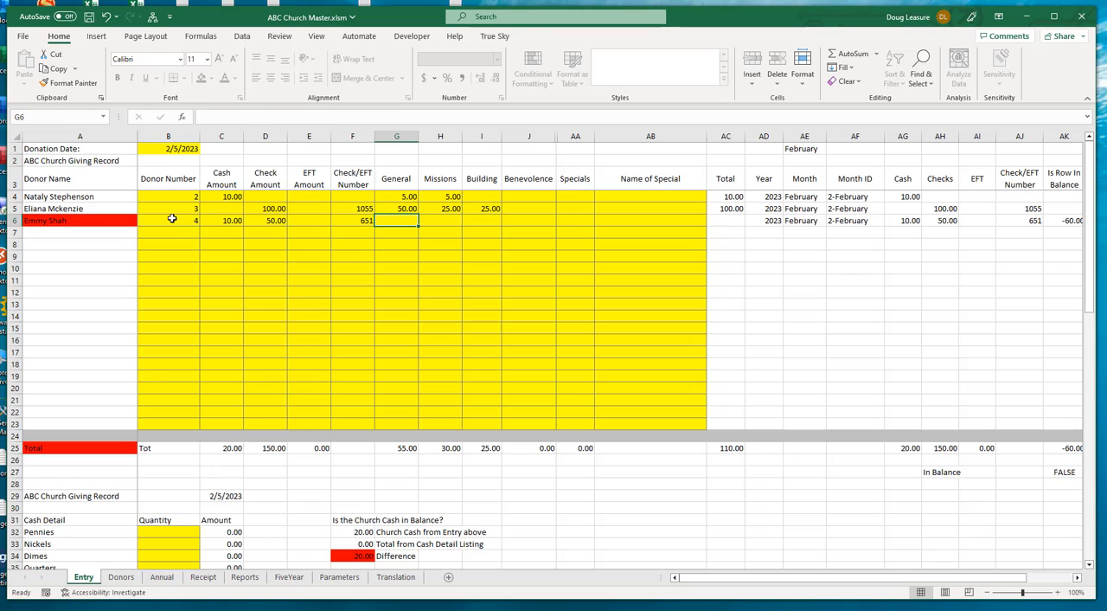
Allocate the row 6 donation as 50 to General and 10 to Specials, naming the special VBS
{"action": "type", "text": "50"}
{"action": "key", "text": "Tab"}
{"action": "key", "text": "Tab"}
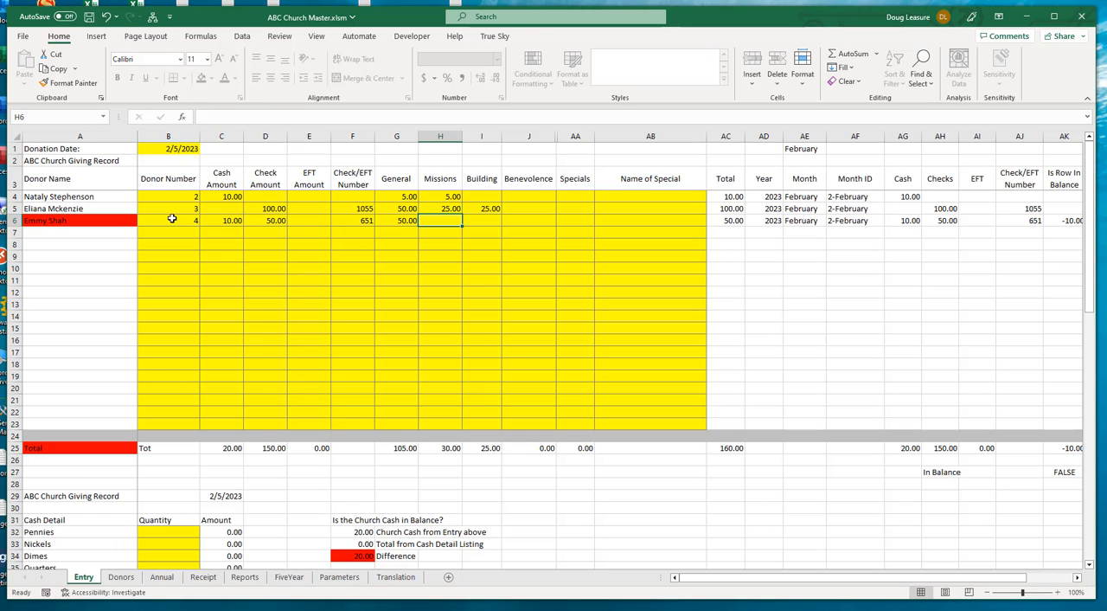
{"action": "key", "text": "Tab"}
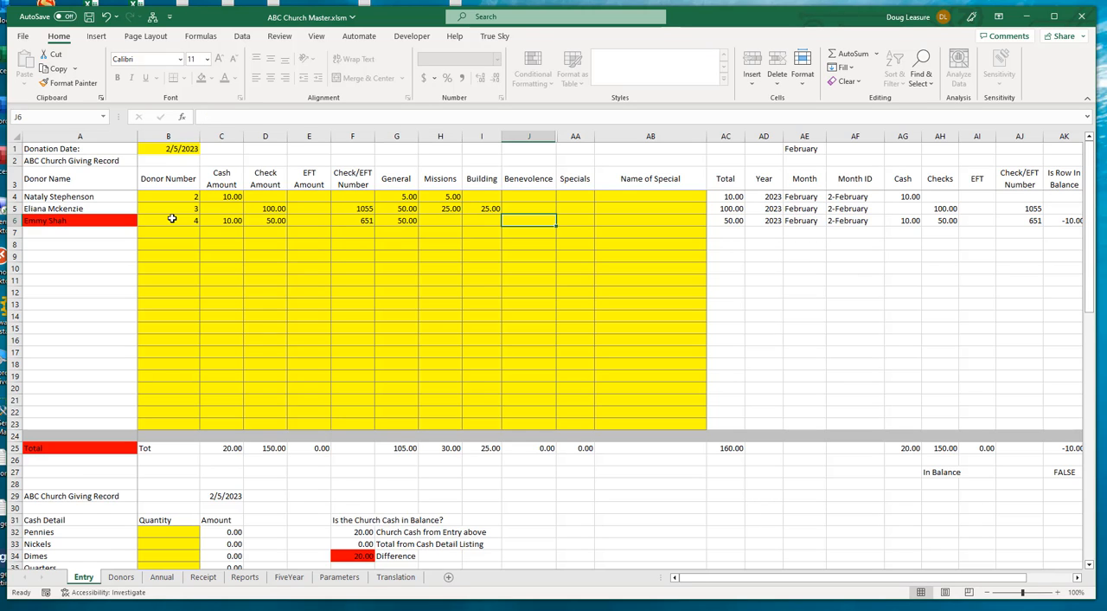
{"action": "key", "text": "Tab"}
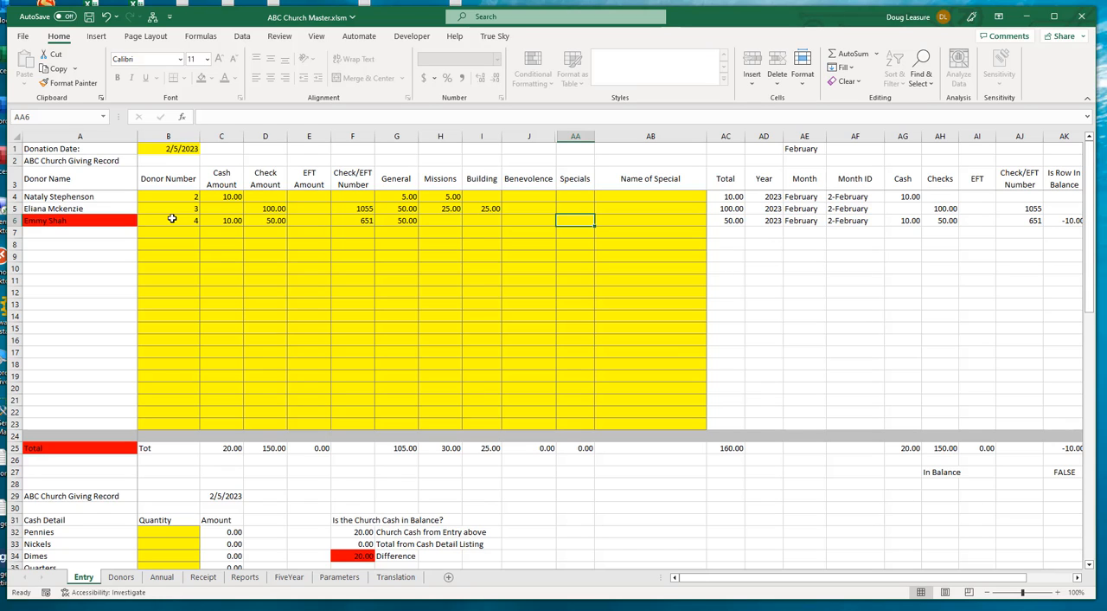
{"action": "type", "text": "10"}
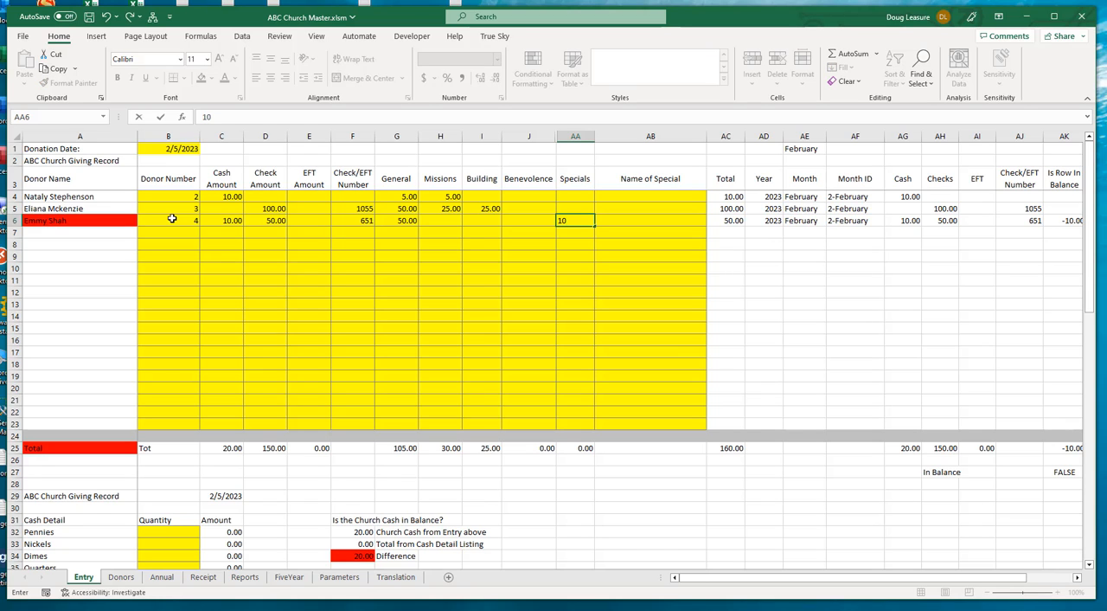
{"action": "key", "text": "Tab"}
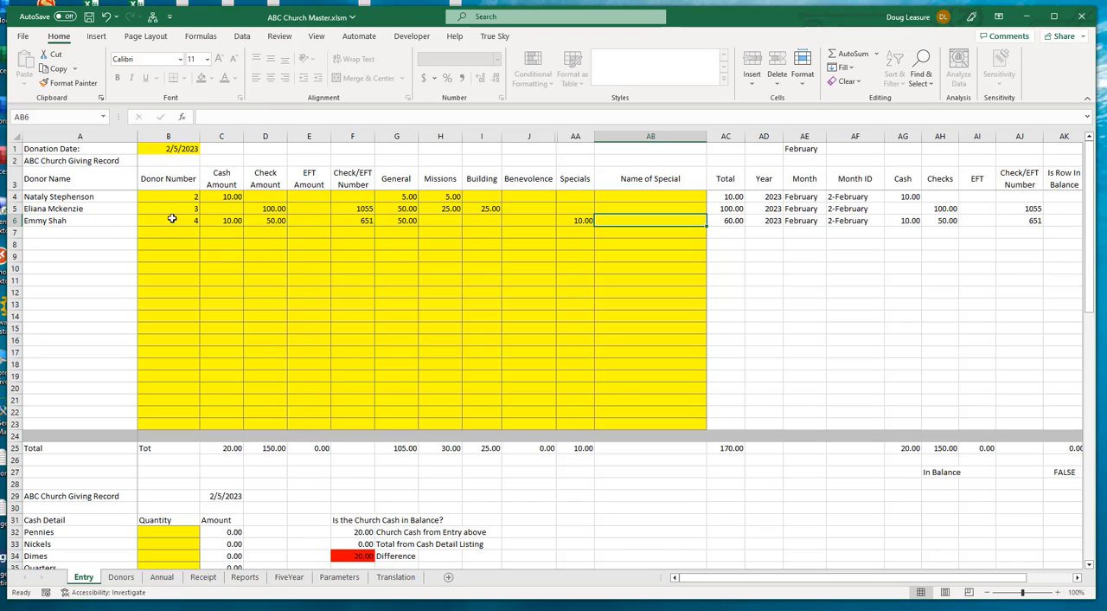
{"action": "type", "text": "VBS"}
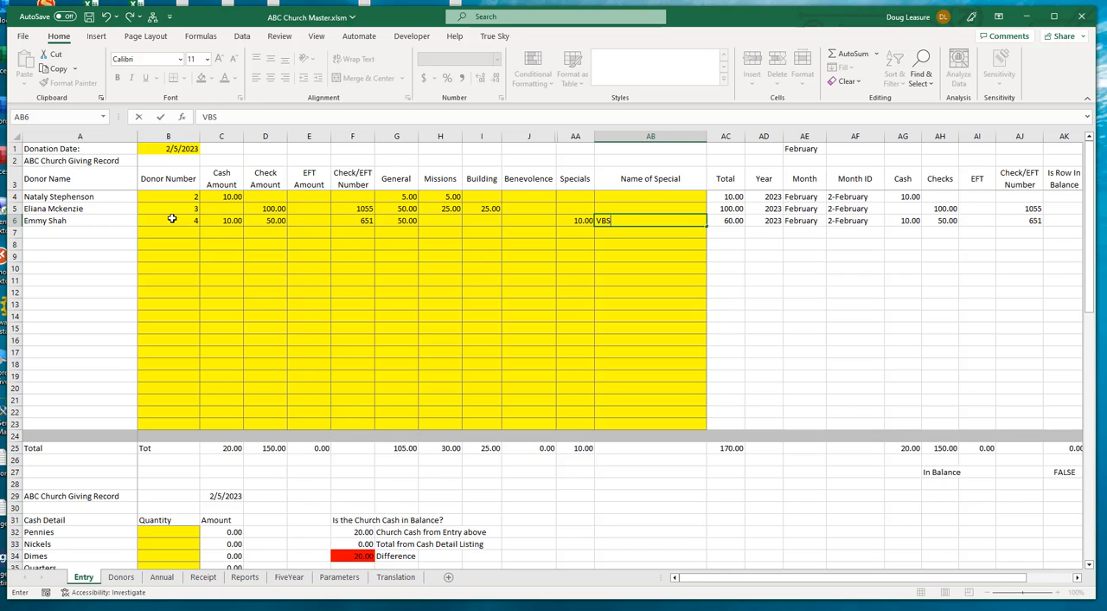
{"action": "key", "text": "Return"}
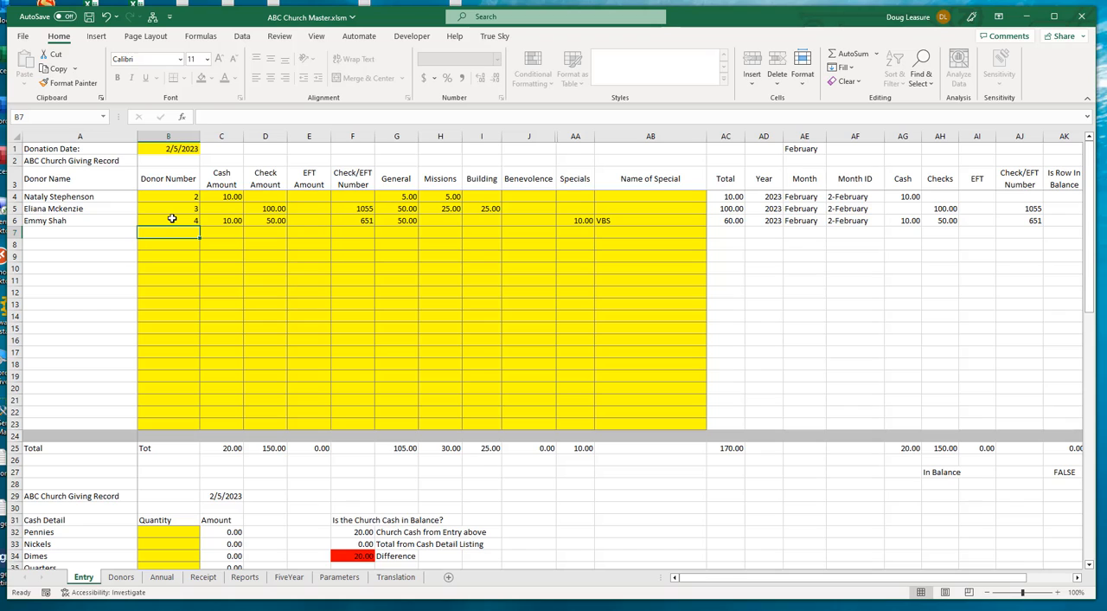
Record the loose offering in row 7 under donor number 100, with 33 in cash allocated to General
{"action": "type", "text": "100"}
{"action": "key", "text": "Tab"}
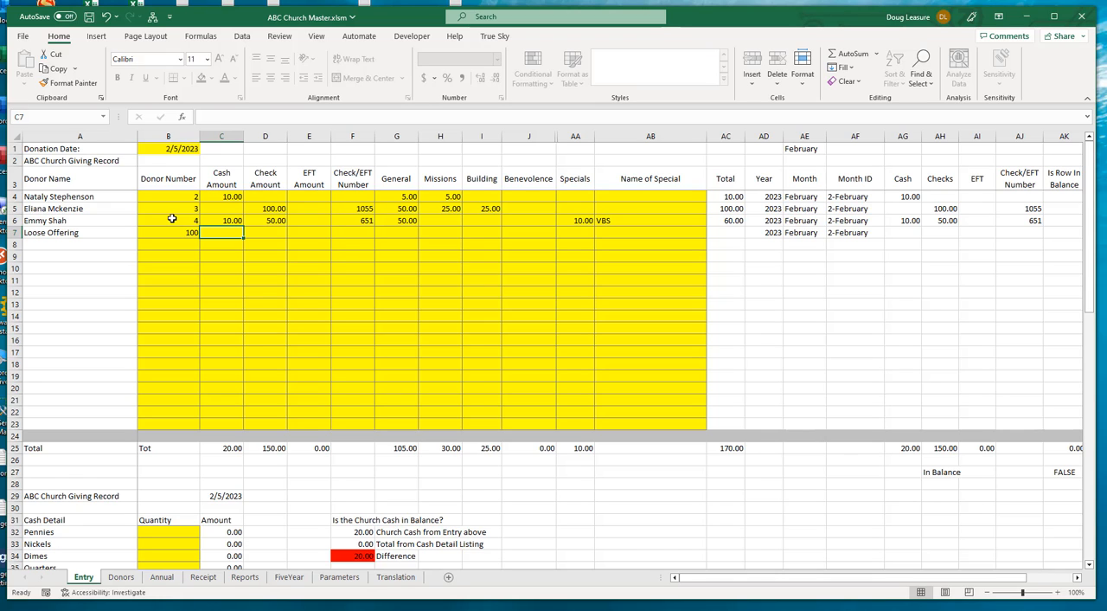
{"action": "type", "text": "33"}
{"action": "key", "text": "Tab"}
{"action": "key", "text": "Tab"}
{"action": "key", "text": "Tab"}
{"action": "key", "text": "Tab"}
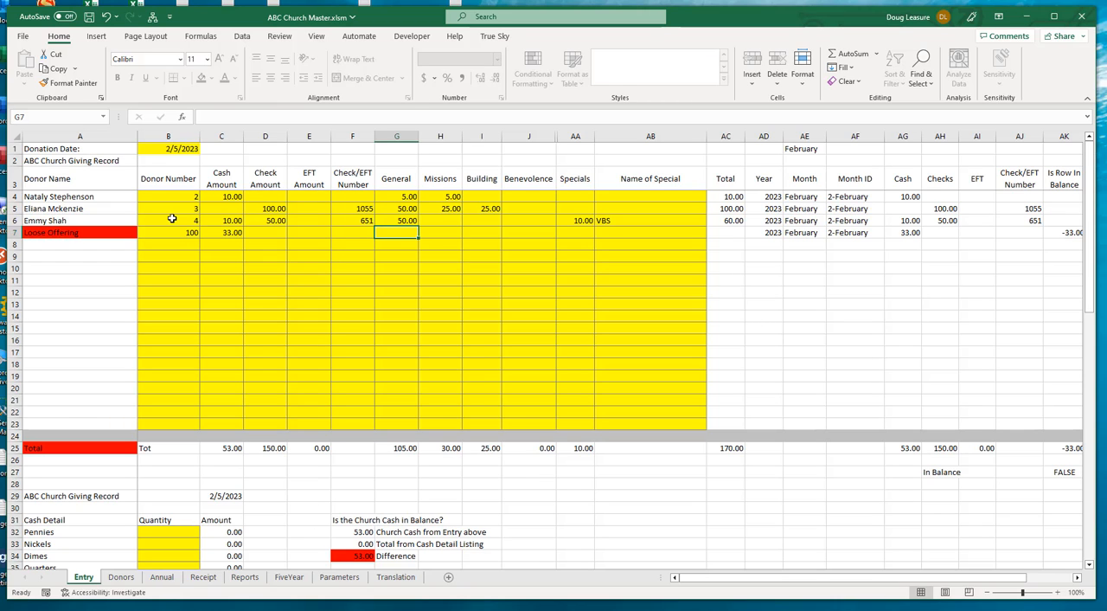
{"action": "type", "text": "33"}
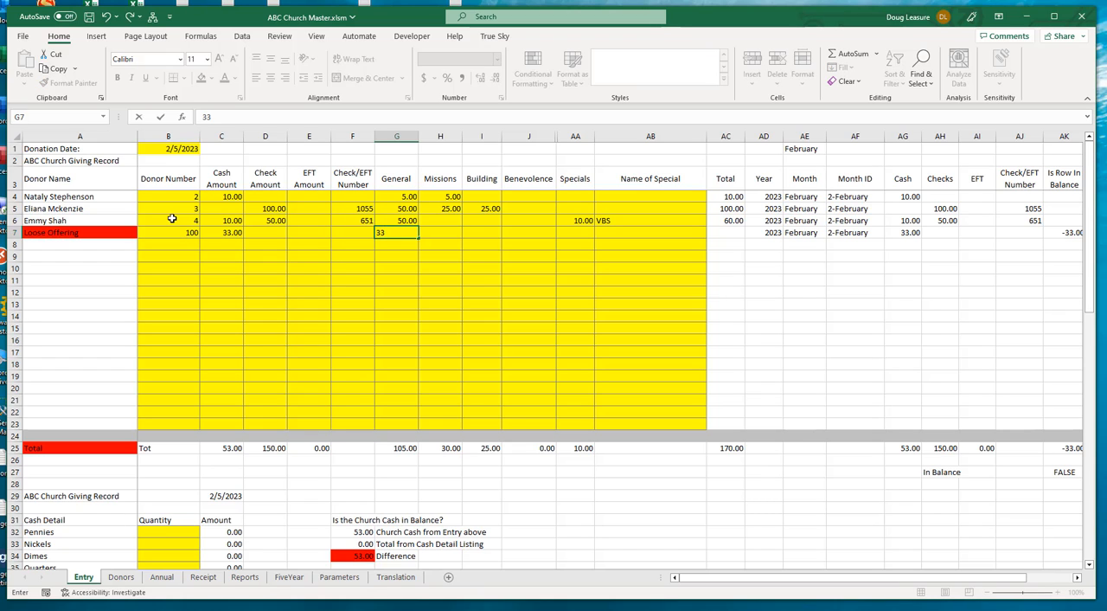
{"action": "key", "text": "Tab"}
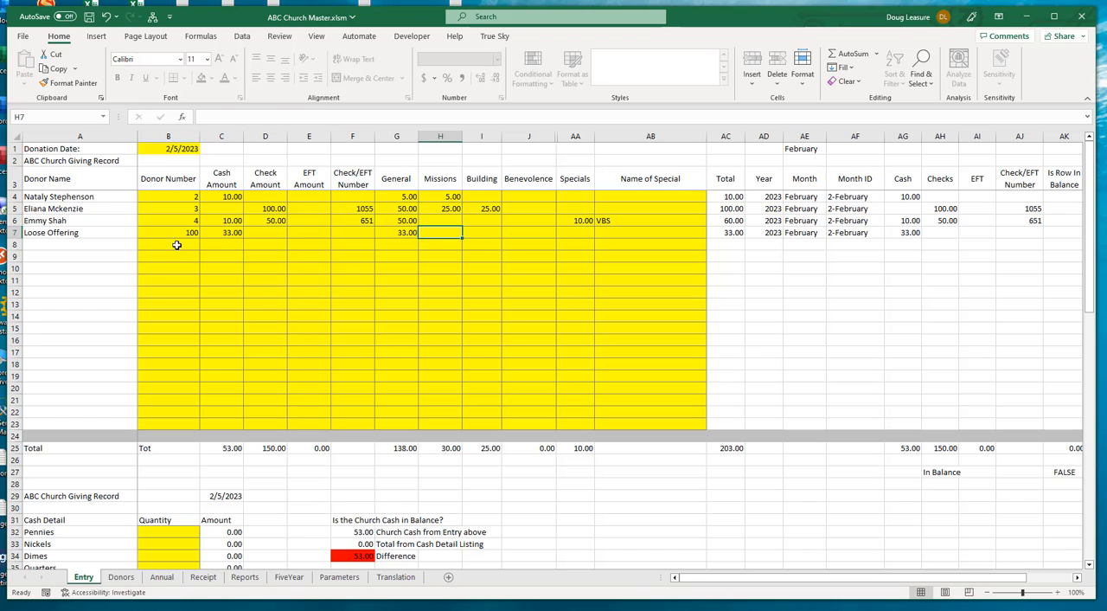
Enter donor number 3 in row 8 with a cash amount of 25
{"action": "left_click", "coordinate": [177, 245]}
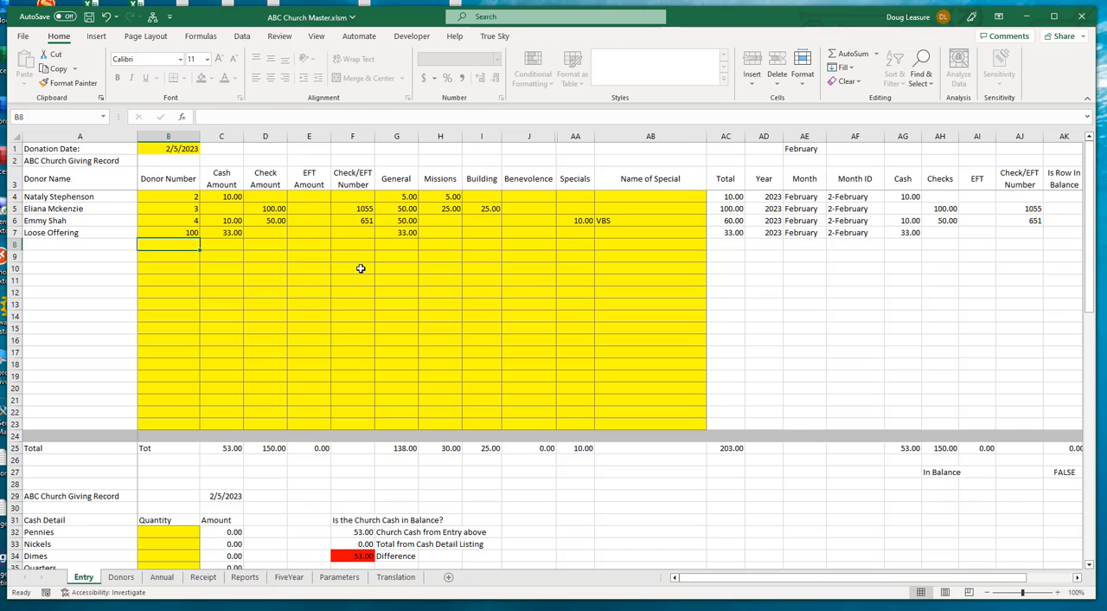
{"action": "type", "text": "3"}
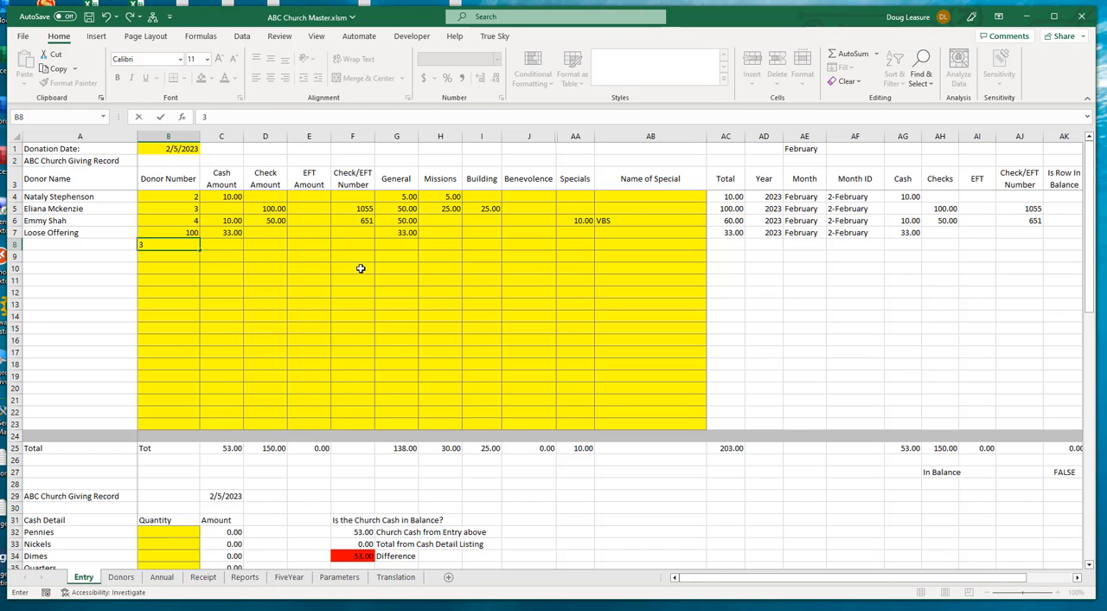
{"action": "key", "text": "Tab"}
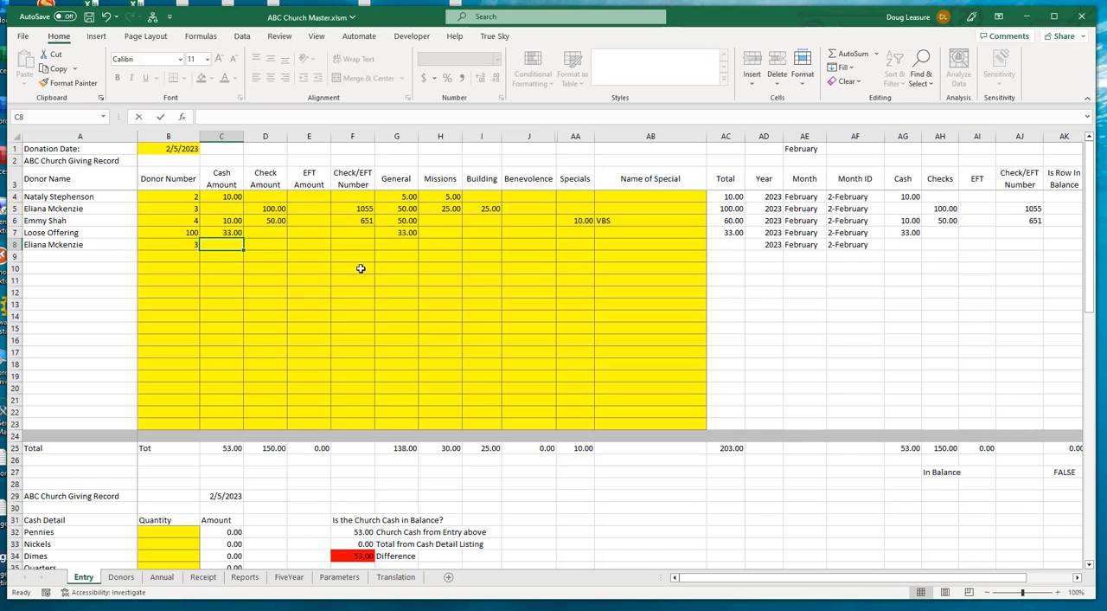
{"action": "type", "text": "25"}
{"action": "key", "text": "Tab"}
Allocate the row 8 donation as 25 to Specials, naming the special VBS
{"action": "key", "text": "Tab"}
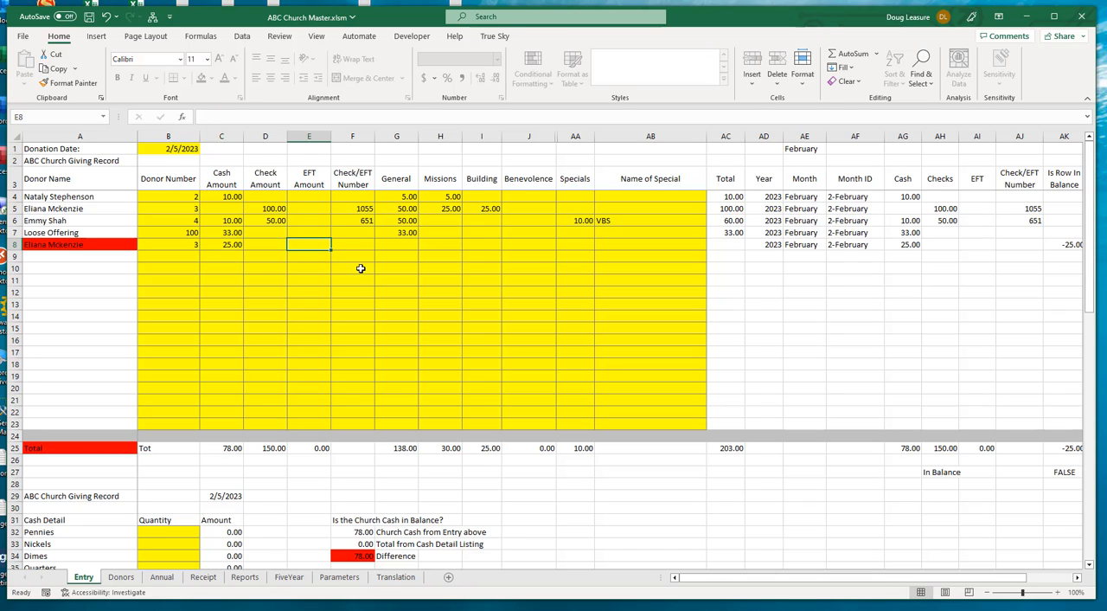
{"action": "key", "text": "Tab"}
{"action": "key", "text": "Tab"}
{"action": "key", "text": "Tab"}
{"action": "key", "text": "Tab"}
{"action": "key", "text": "Tab"}
{"action": "key", "text": "Tab"}
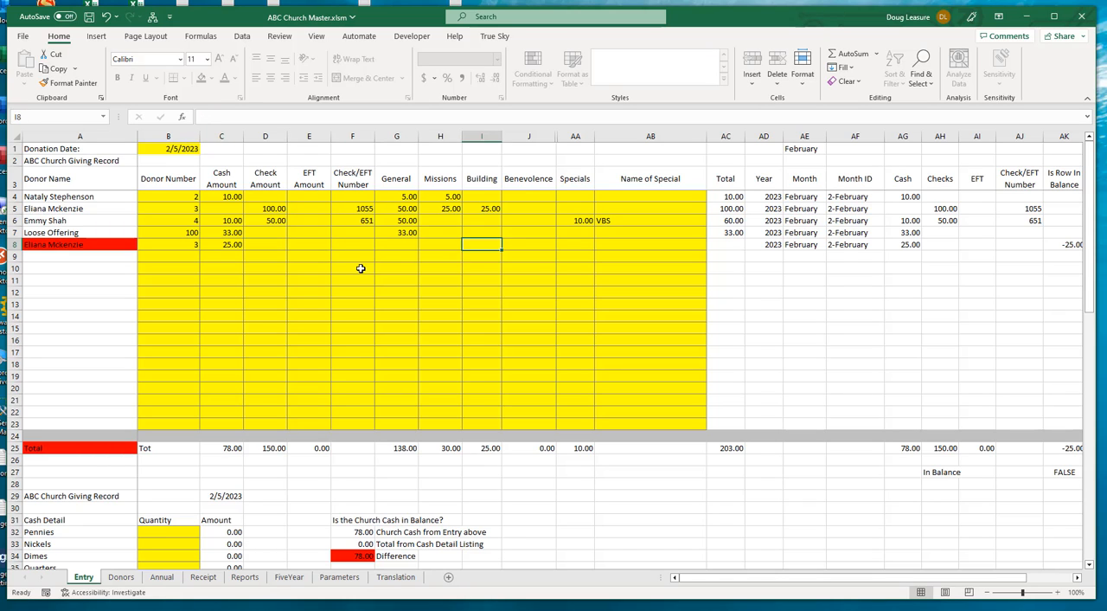
{"action": "type", "text": "25"}
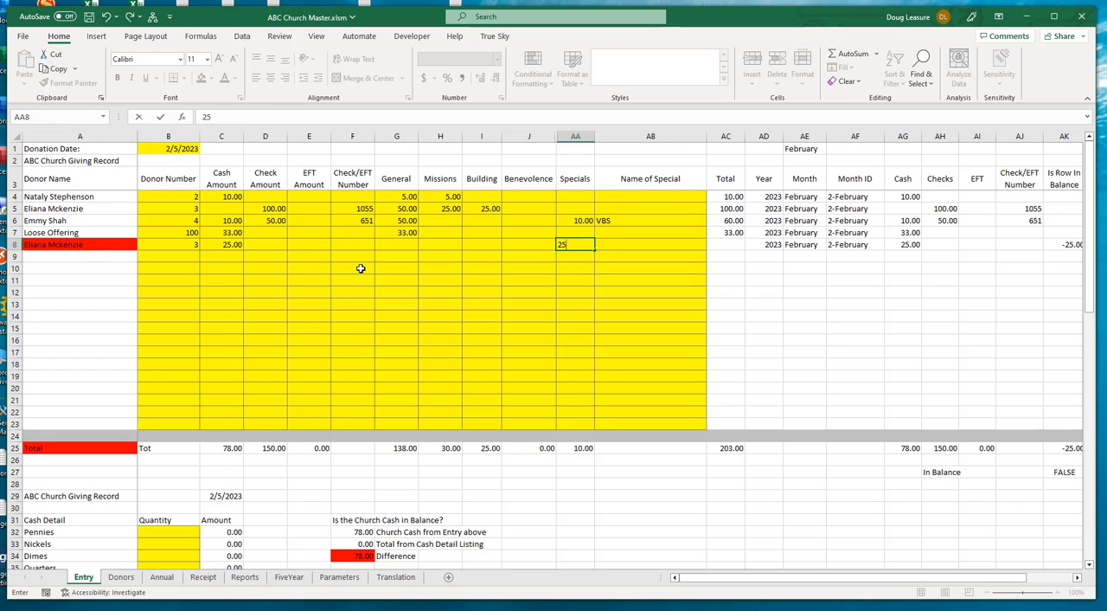
{"action": "key", "text": "Tab"}
{"action": "type", "text": "VBS"}
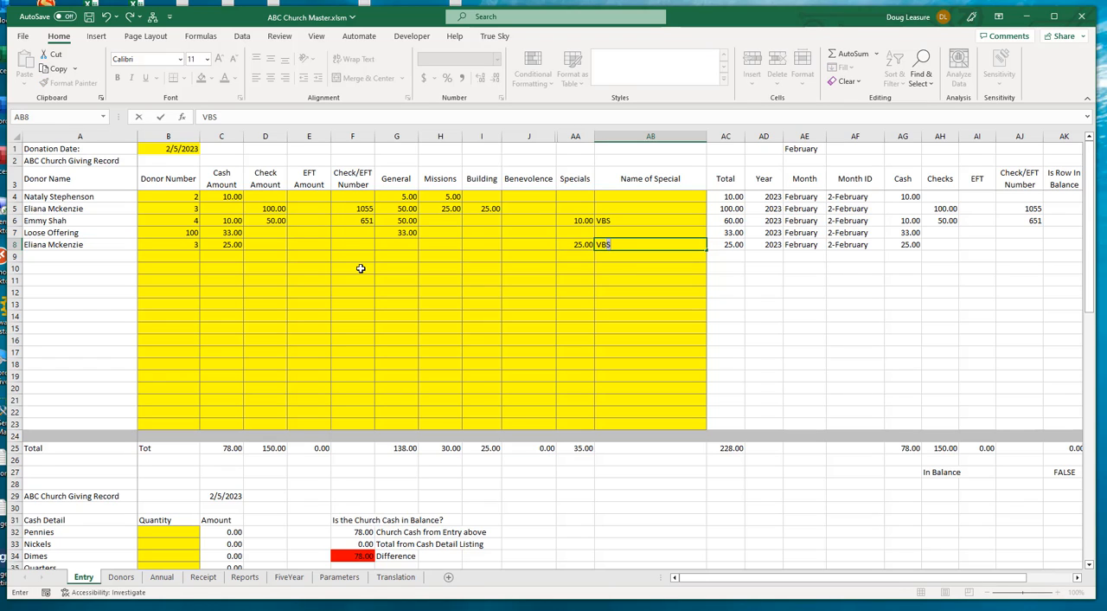
{"action": "key", "text": "Return"}
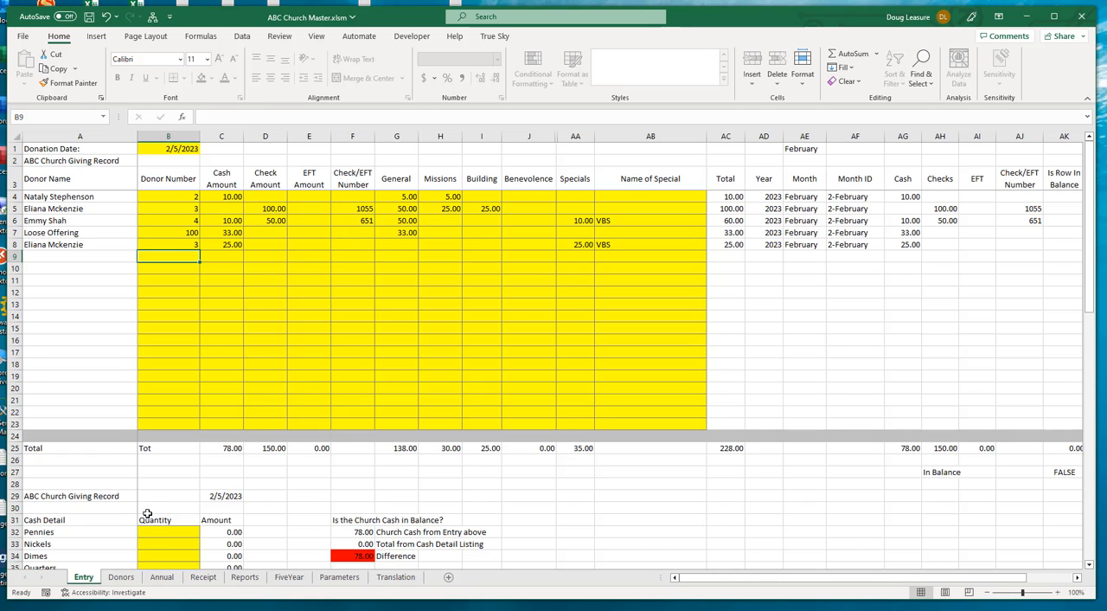
Add donor number 101 with the donor's full name in row 7 of the Donors sheet
{"action": "left_click", "coordinate": [121, 577]}
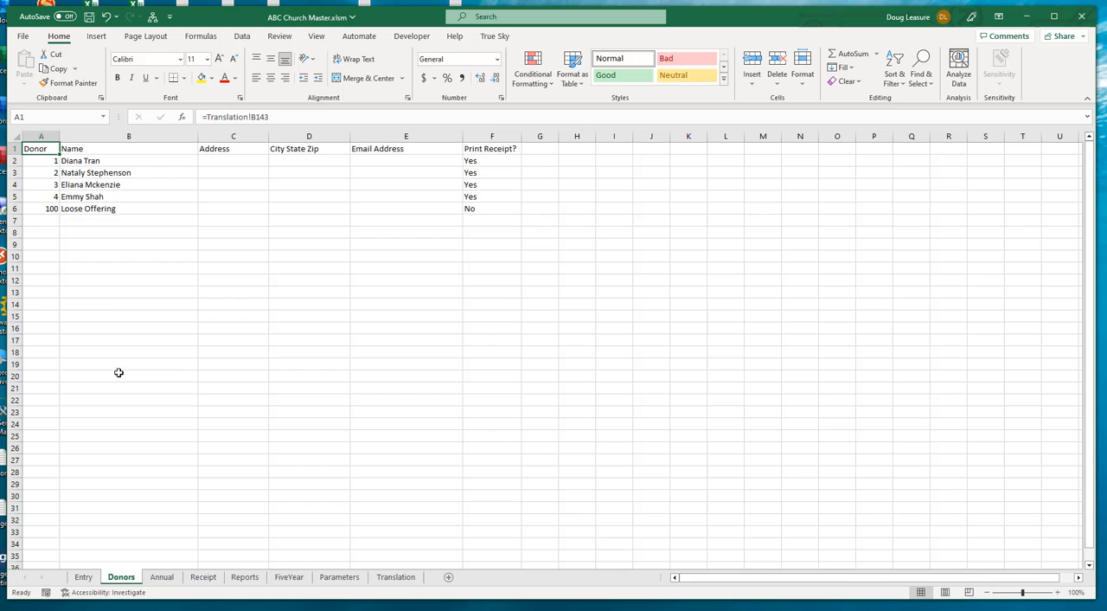
{"action": "left_click", "coordinate": [44, 221]}
{"action": "type", "text": "101"}
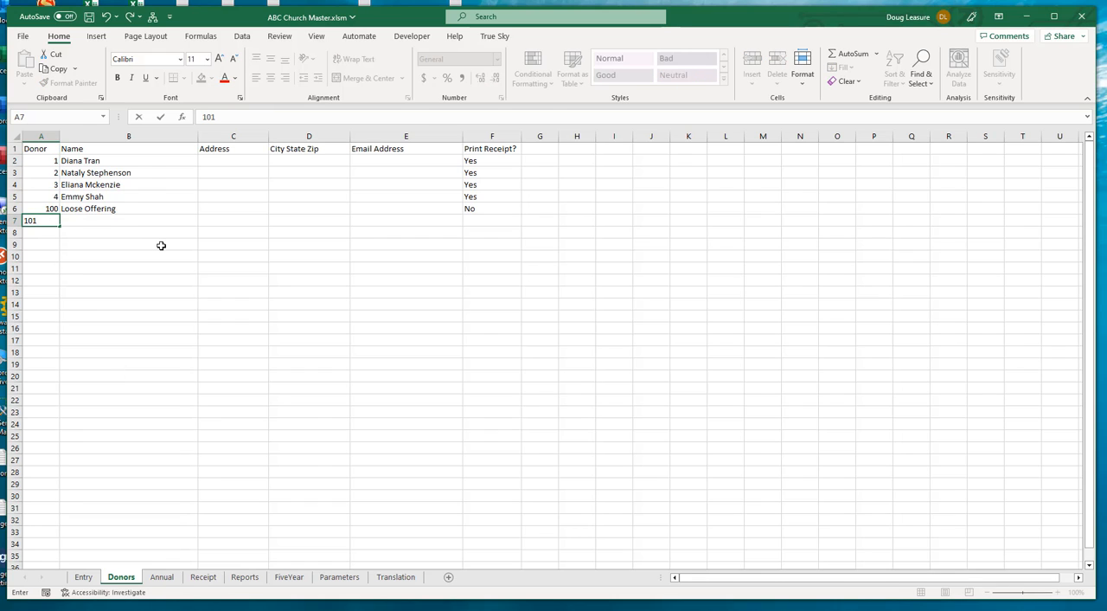
{"action": "key", "text": "Tab"}
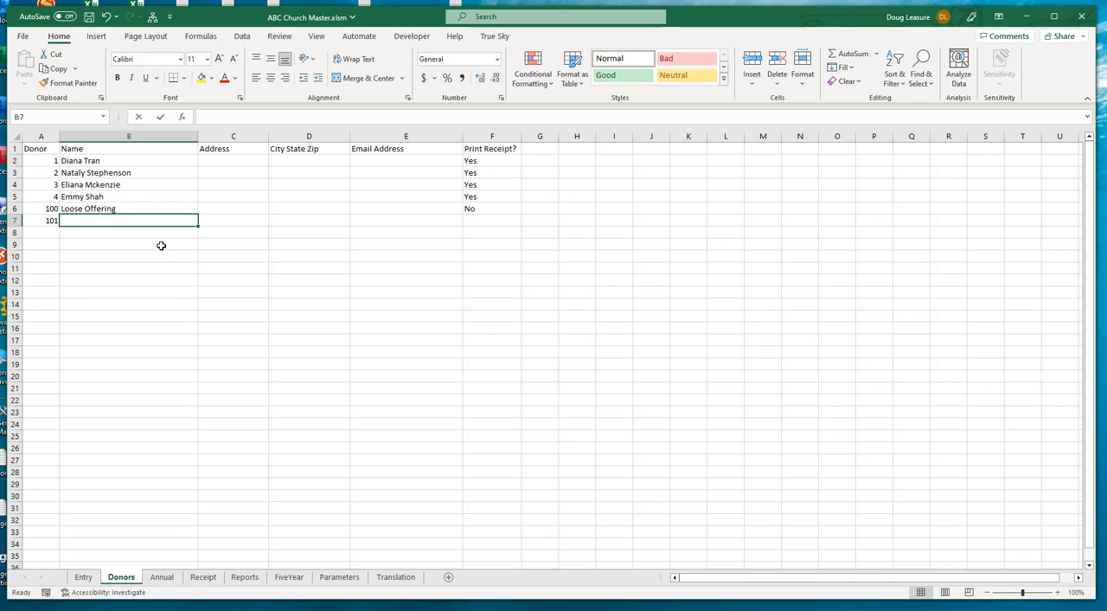
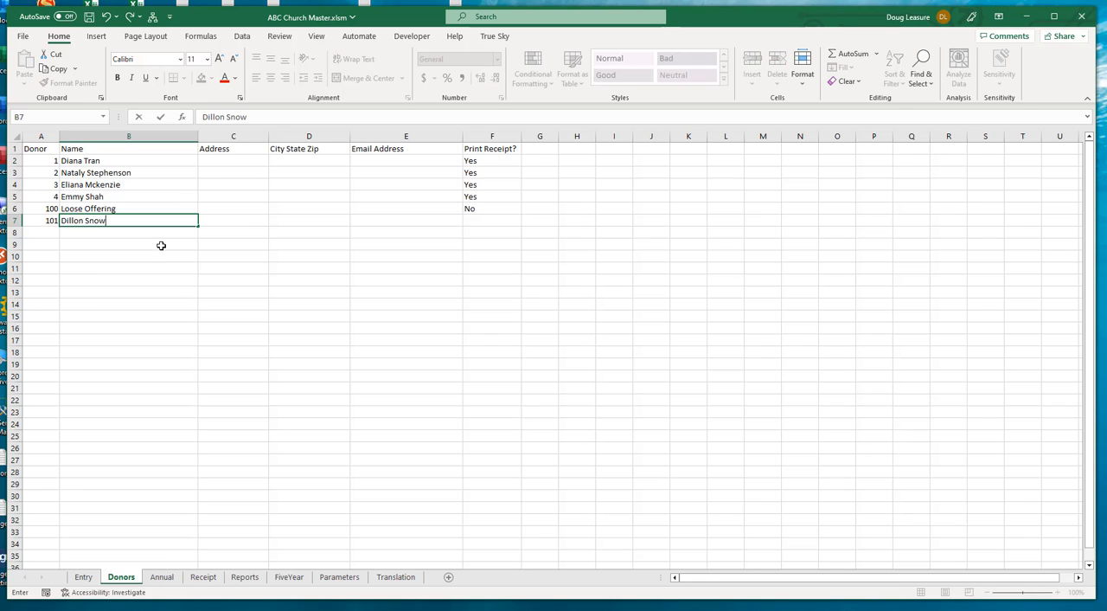
Fill in the new donor's e-mail address and set the Print Receipt option to PDF
{"action": "key", "text": "Tab"}
{"action": "key", "text": "Tab"}
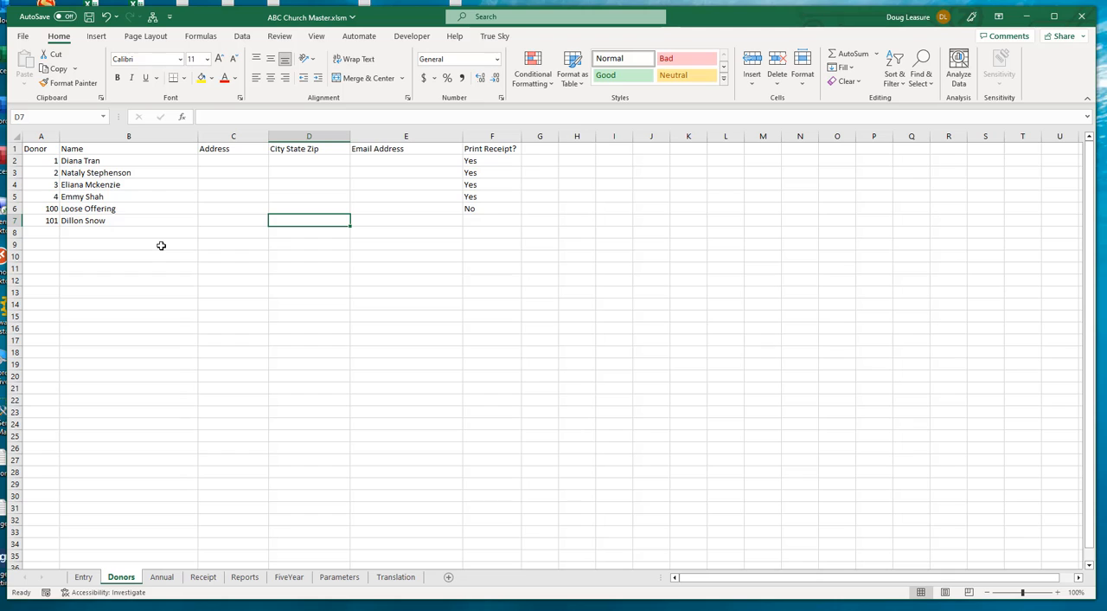
{"action": "key", "text": "Tab"}
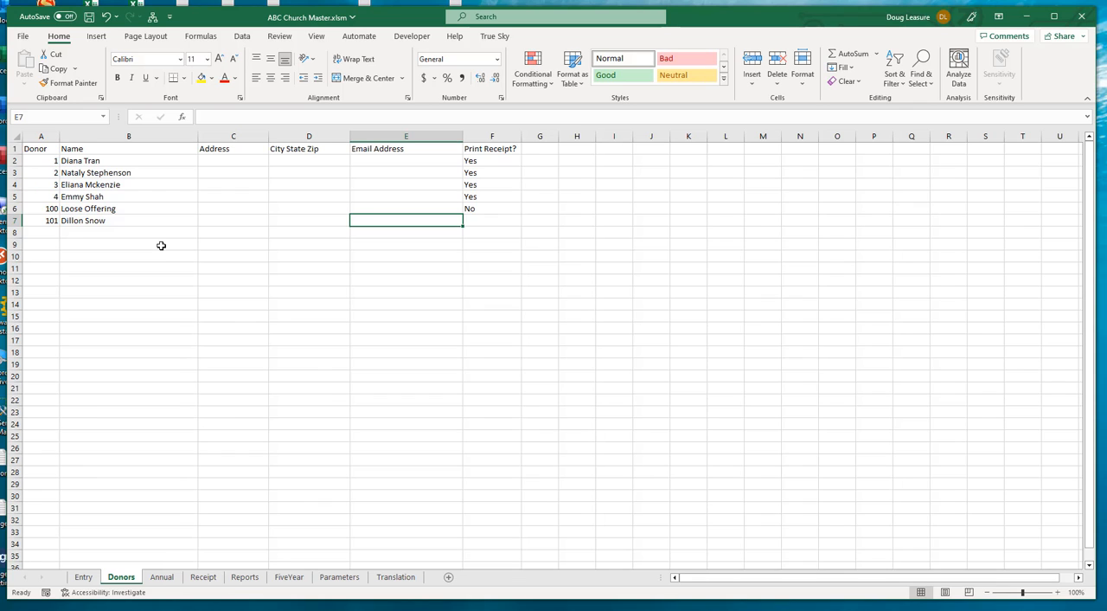
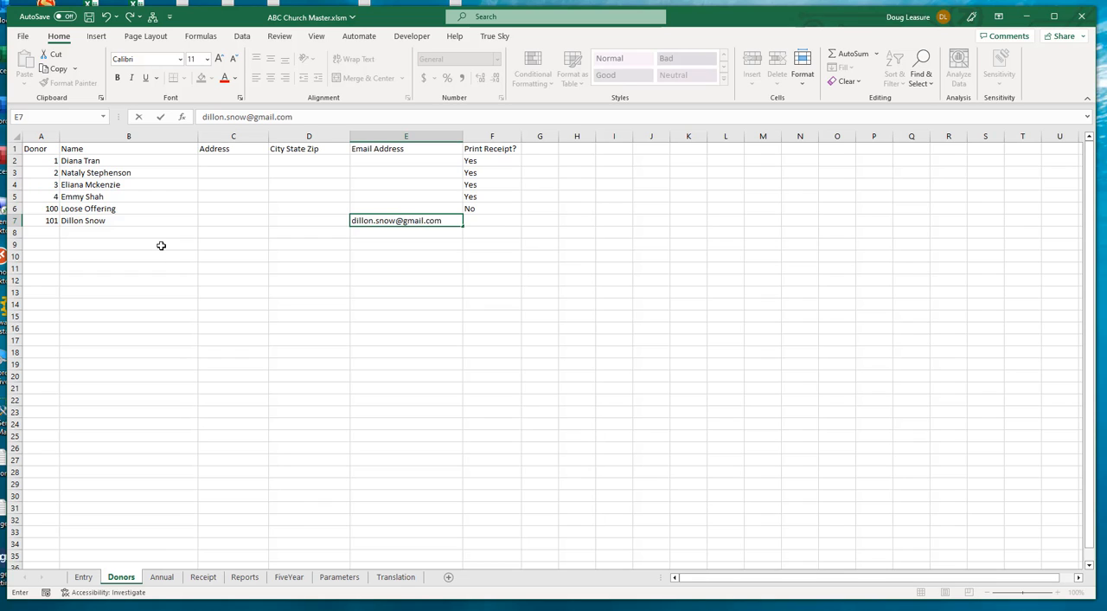
{"action": "key", "text": "Tab"}
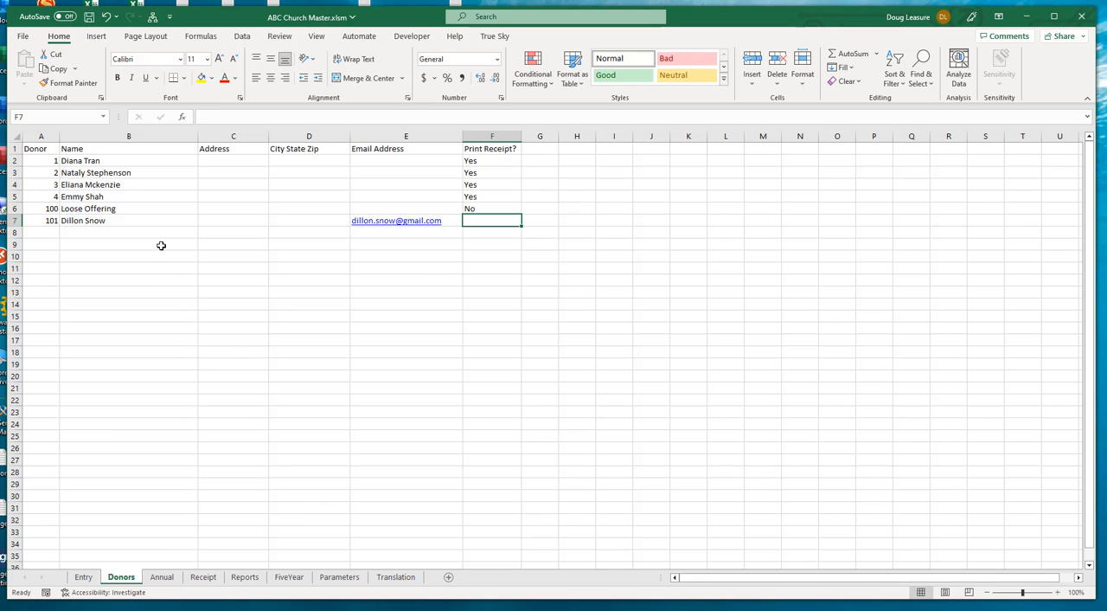
{"action": "type", "text": "PDF"}
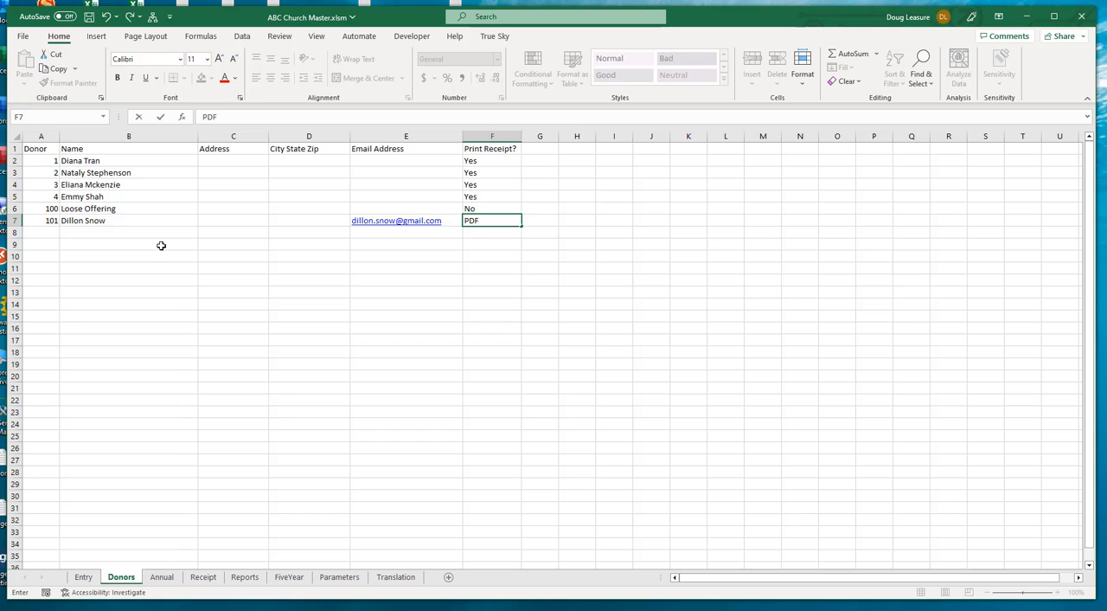
{"action": "left_click", "coordinate": [39, 232]}
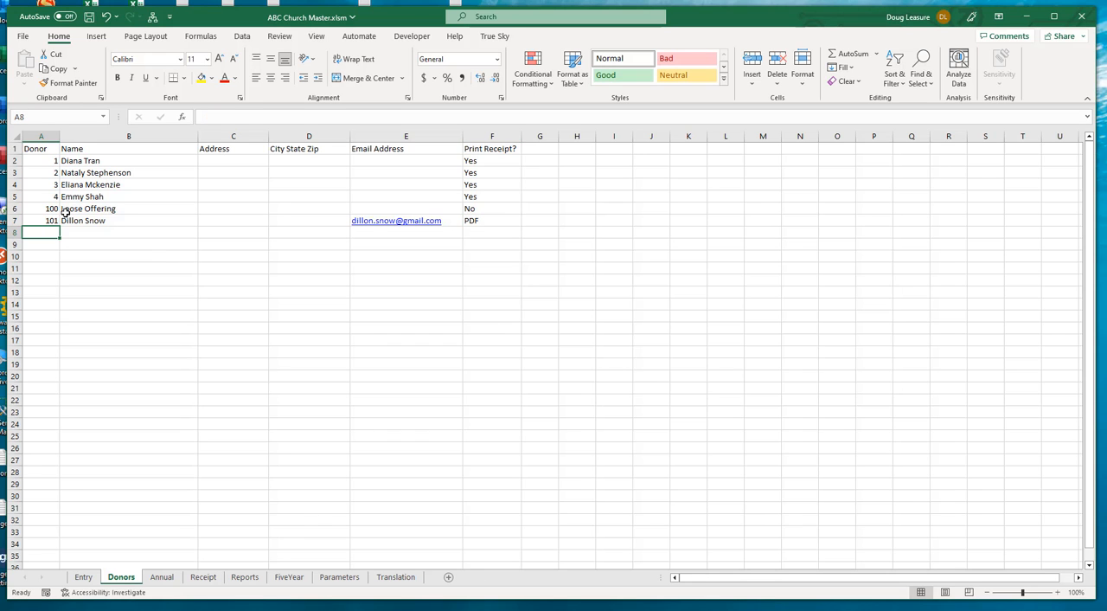
Enter donor number 101 in row 9 of the Entry sheet with an EFT amount of 100
{"action": "left_click", "coordinate": [83, 577]}
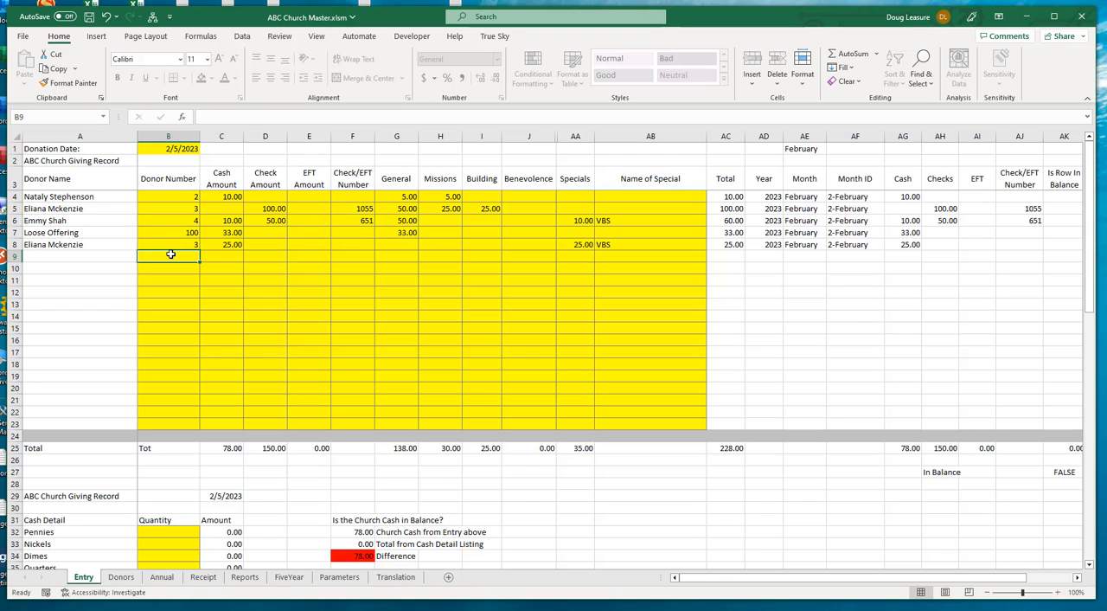
{"action": "type", "text": "101"}
{"action": "key", "text": "Tab"}
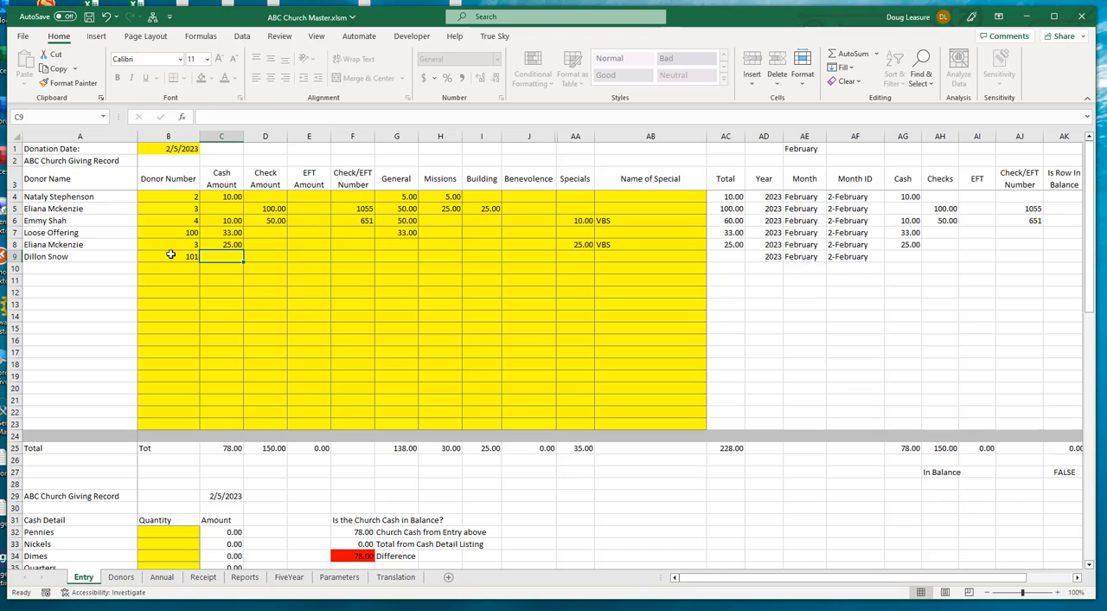
{"action": "left_click", "coordinate": [309, 257]}
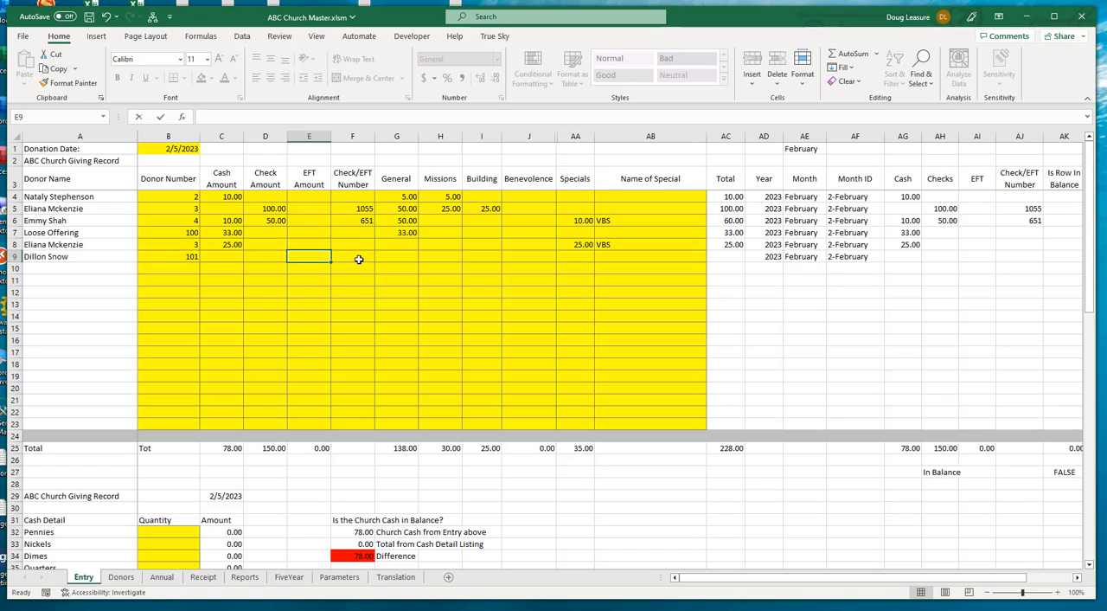
{"action": "type", "text": "100"}
{"action": "key", "text": "Tab"}
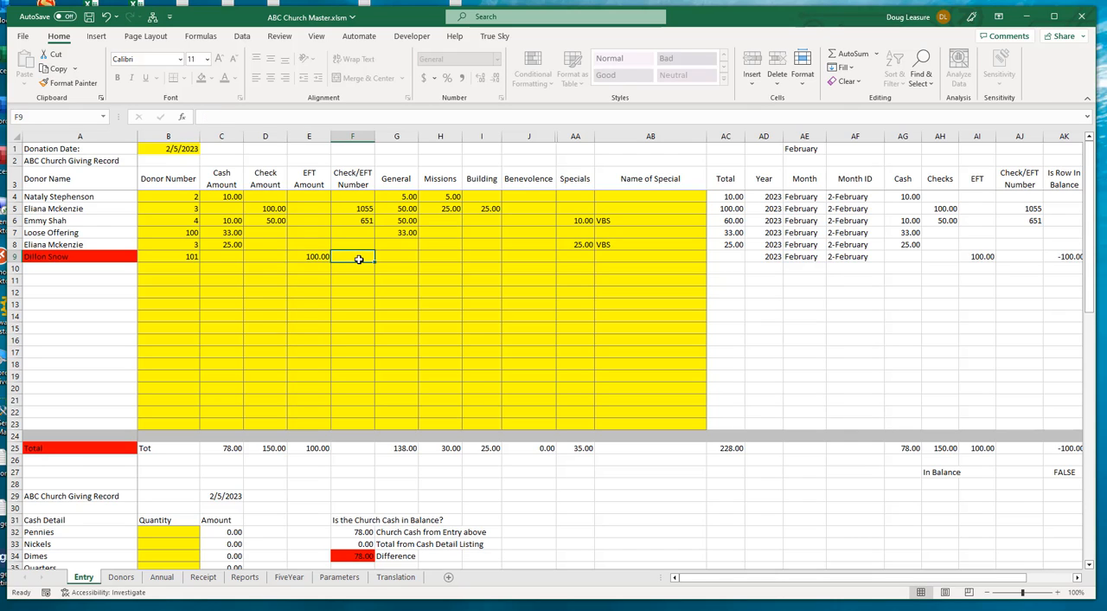
Allocate the row 9 donation as 25 each to General, Missions, Building and Benevolence
{"action": "key", "text": "Tab"}
{"action": "type", "text": "25"}
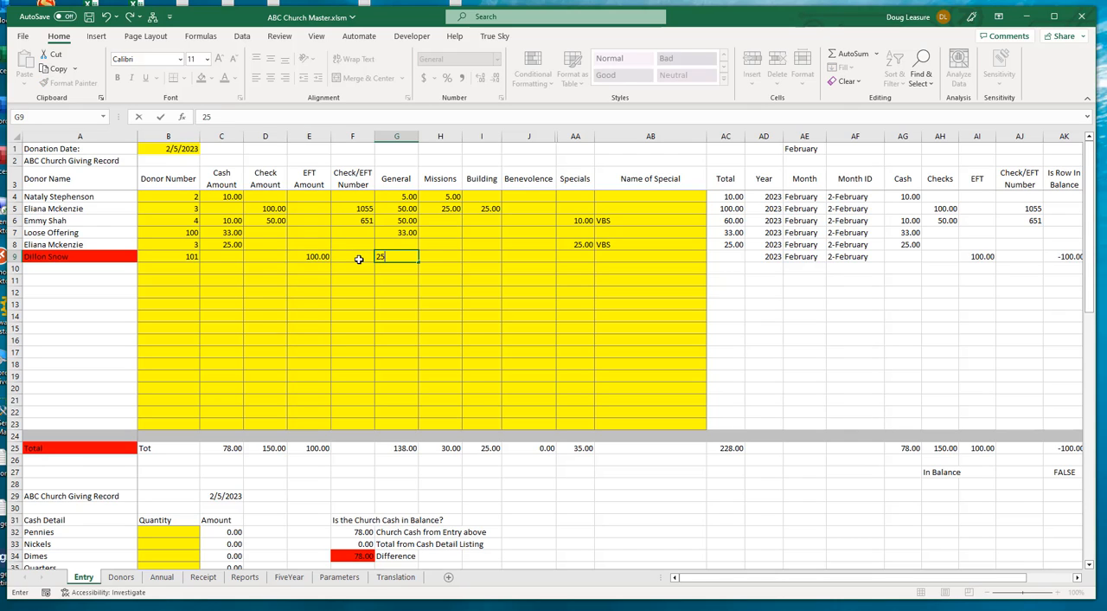
{"action": "key", "text": "Tab"}
{"action": "type", "text": "25"}
{"action": "key", "text": "Tab"}
{"action": "type", "text": "25"}
{"action": "key", "text": "Tab"}
{"action": "type", "text": "25"}
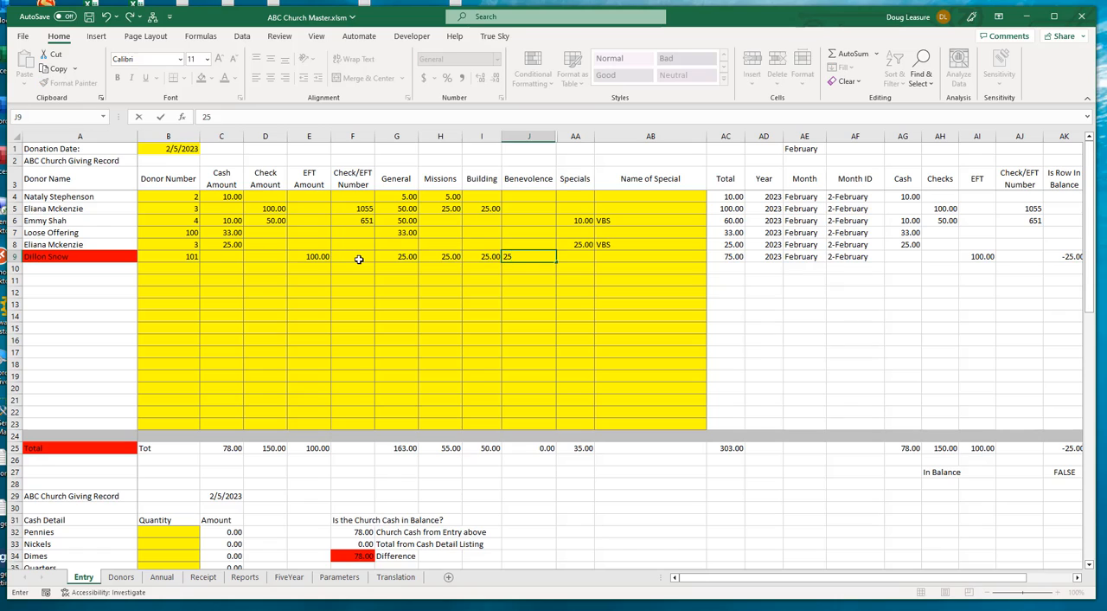
{"action": "key", "text": "Tab"}
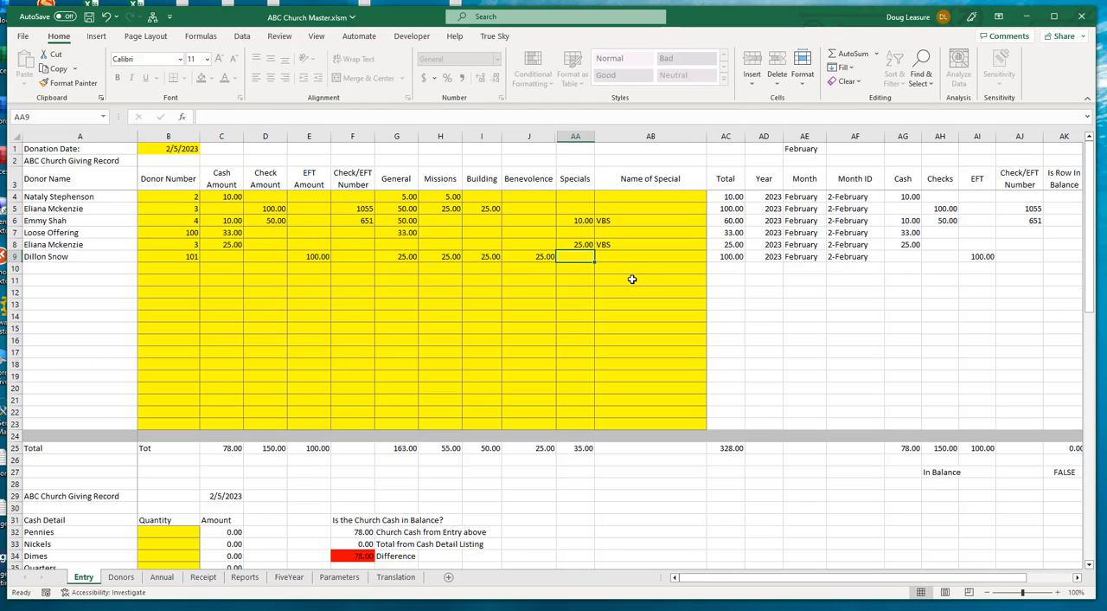
Fill in the Cash Detail quantities on the Entry sheet with 3 ones, 3 fives, 2 tens and 2 twenties
{"action": "scroll", "coordinate": [632, 280], "scroll_direction": "down", "scroll_amount": 3}
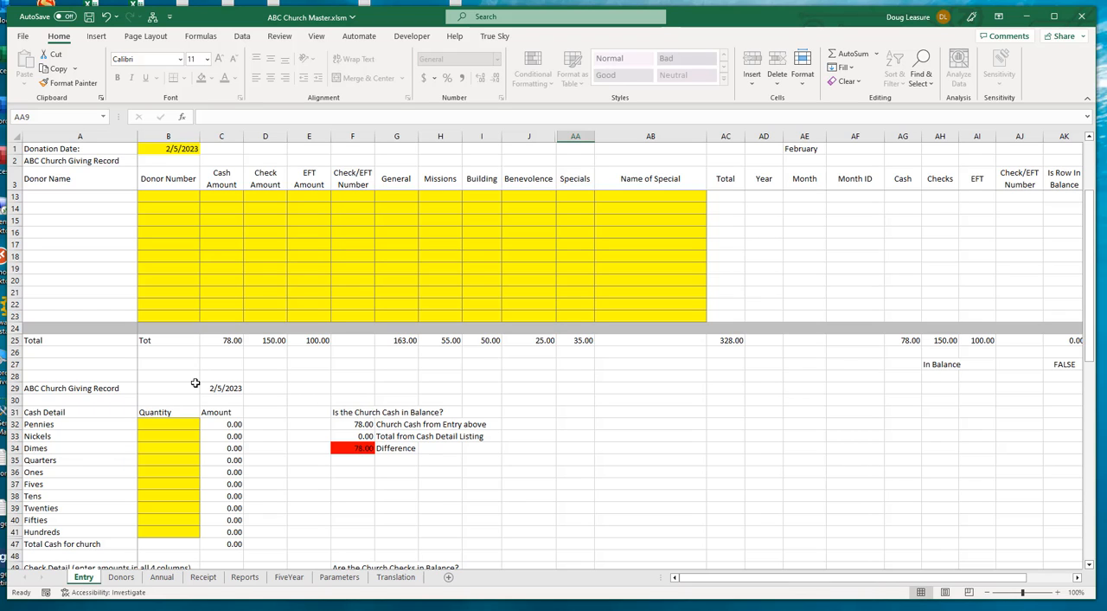
{"action": "left_click", "coordinate": [168, 470]}
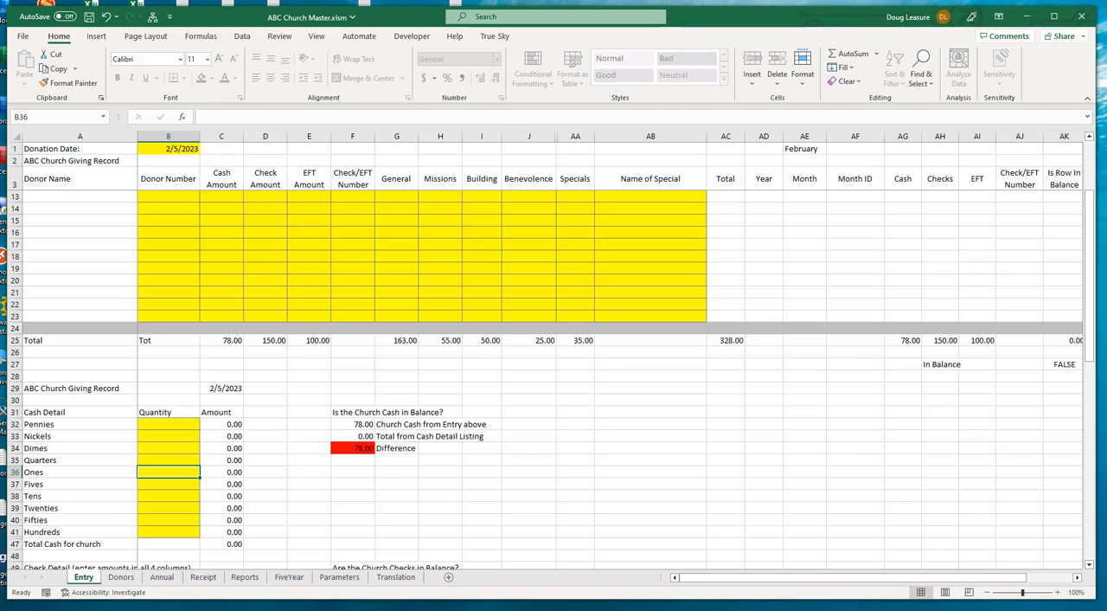
{"action": "scroll", "coordinate": [552, 379], "scroll_direction": "down", "scroll_amount": 2}
{"action": "scroll", "coordinate": [552, 379], "scroll_direction": "up", "scroll_amount": 3}
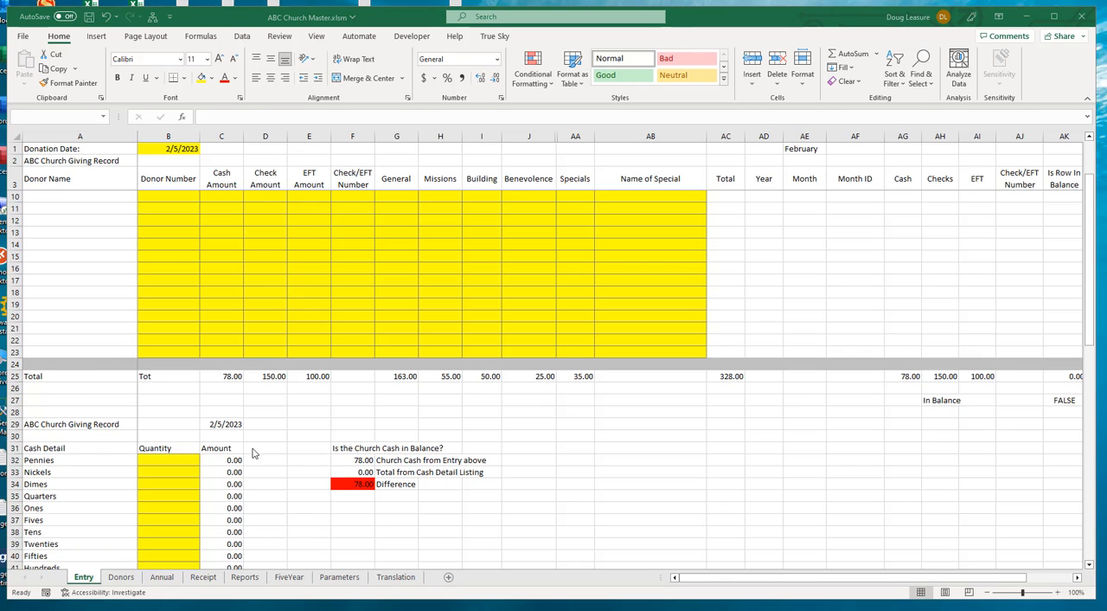
{"action": "left_click", "coordinate": [154, 511]}
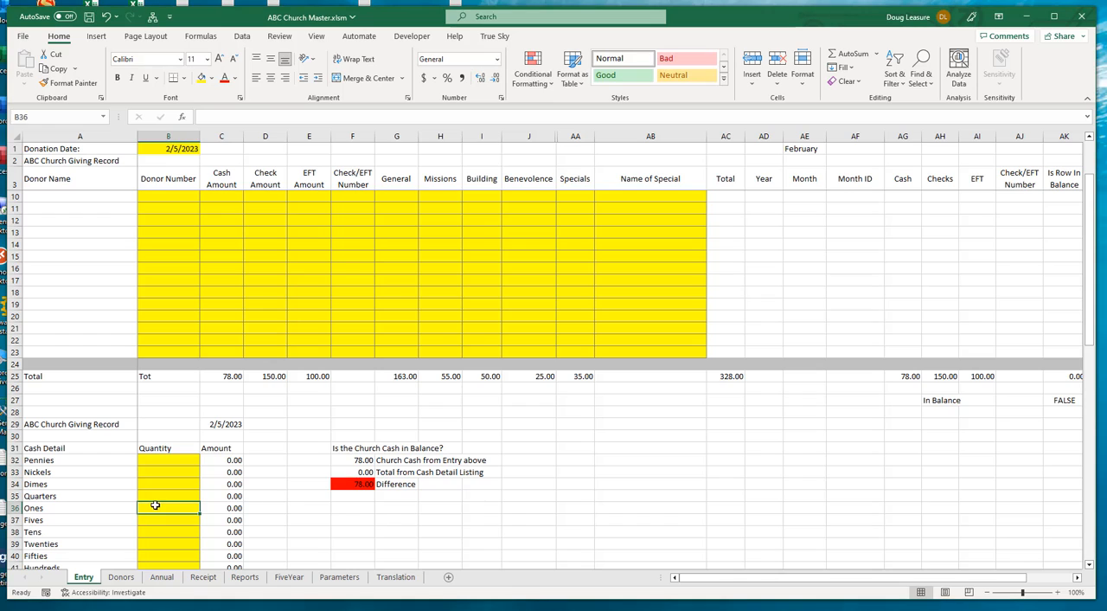
{"action": "type", "text": "3"}
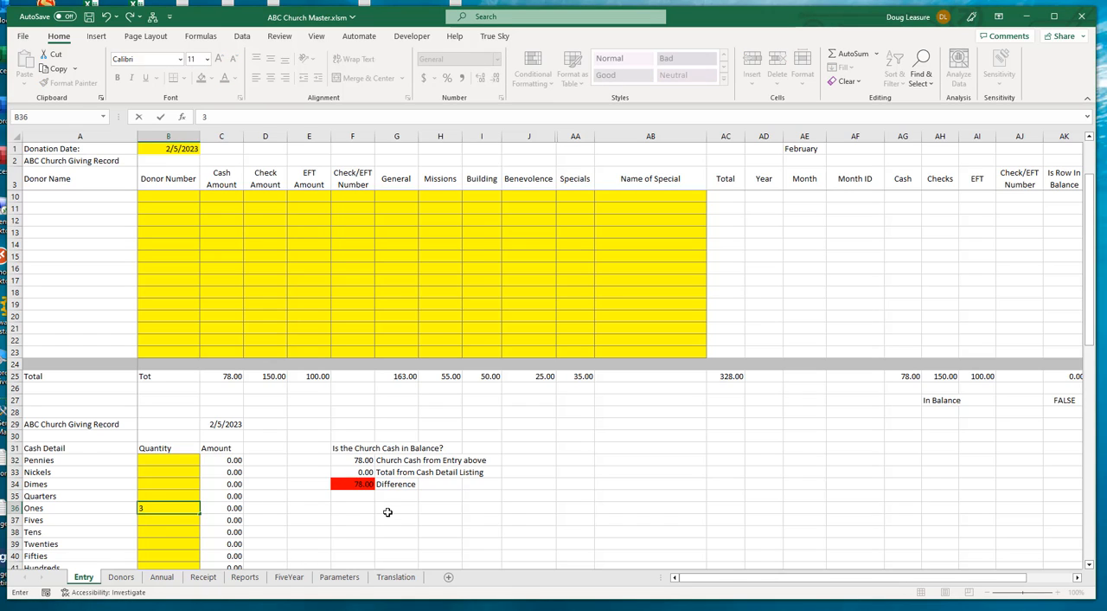
{"action": "key", "text": "Return"}
{"action": "type", "text": "3"}
{"action": "key", "text": "Return"}
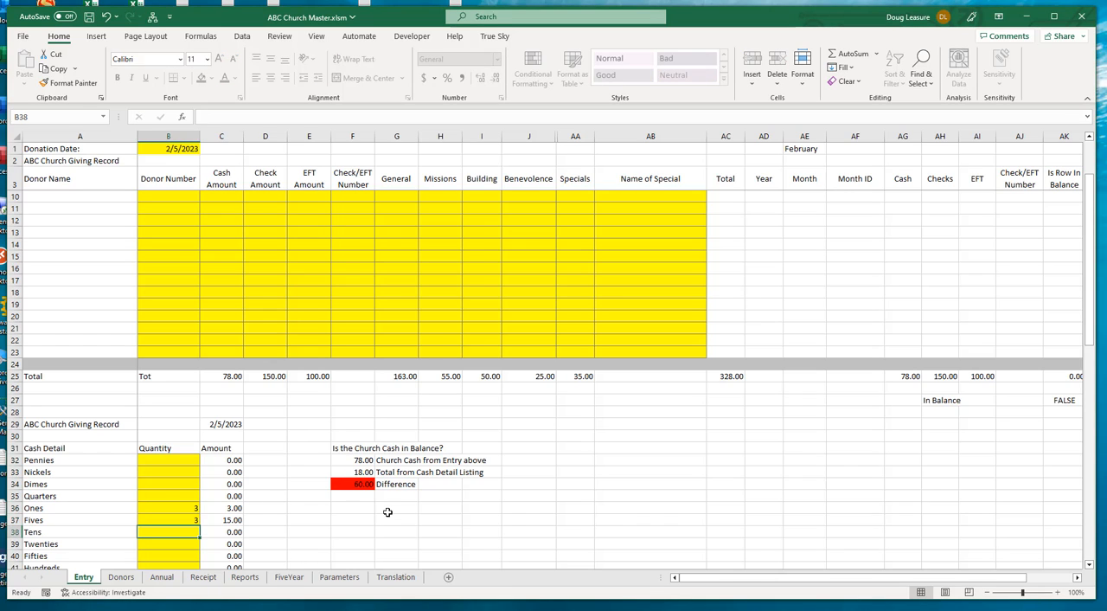
{"action": "type", "text": "2"}
{"action": "key", "text": "Return"}
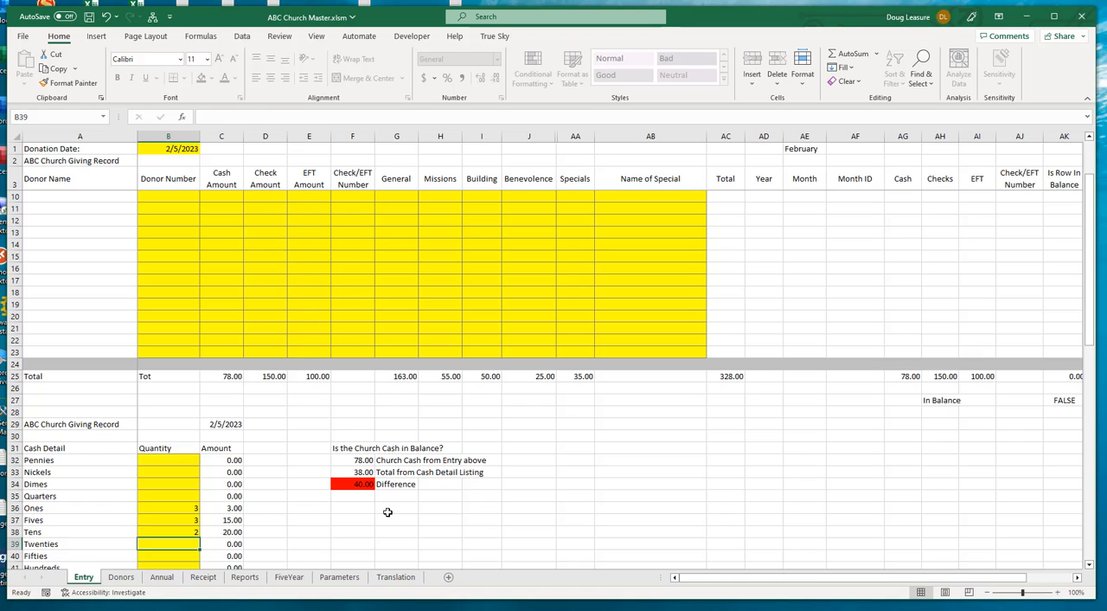
{"action": "type", "text": "2"}
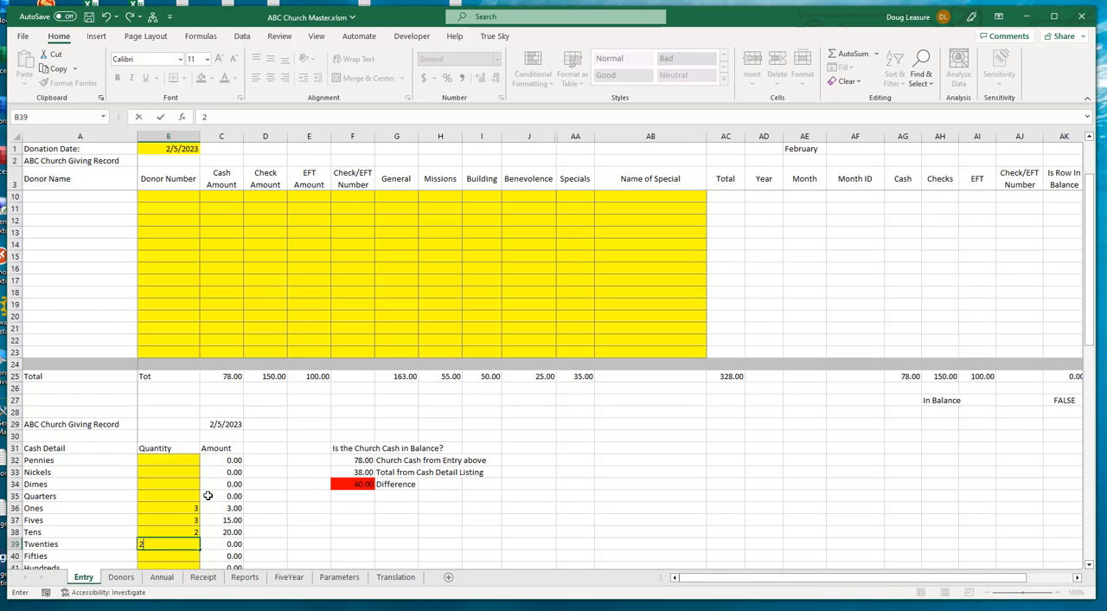
{"action": "key", "text": "Return"}
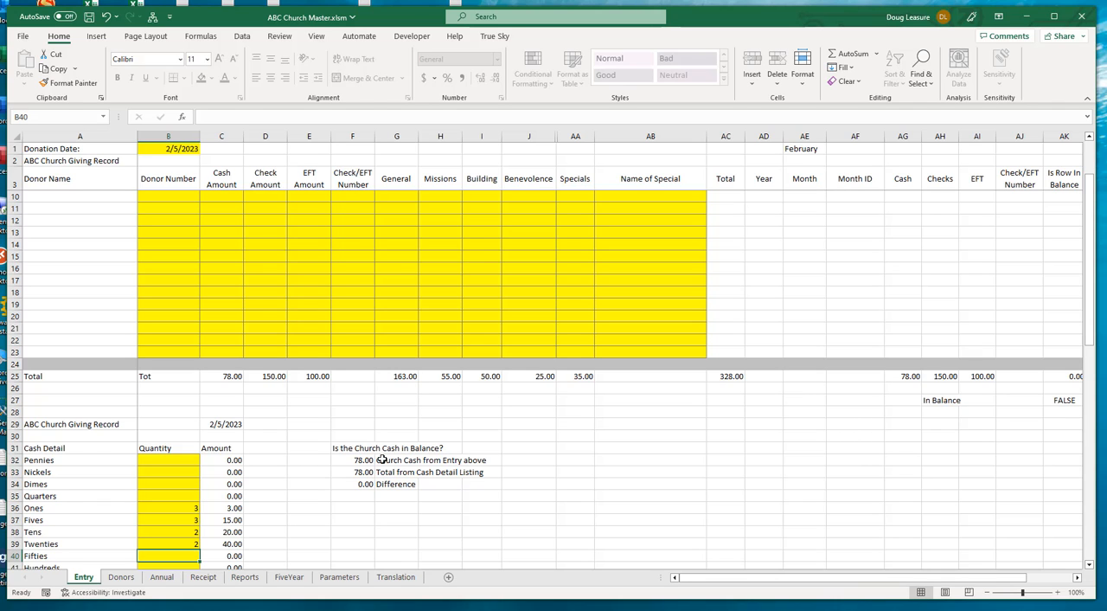
List the two church checks of 100 and 50 in the first row of the Check Detail section
{"action": "scroll", "coordinate": [399, 448], "scroll_direction": "down", "scroll_amount": 5}
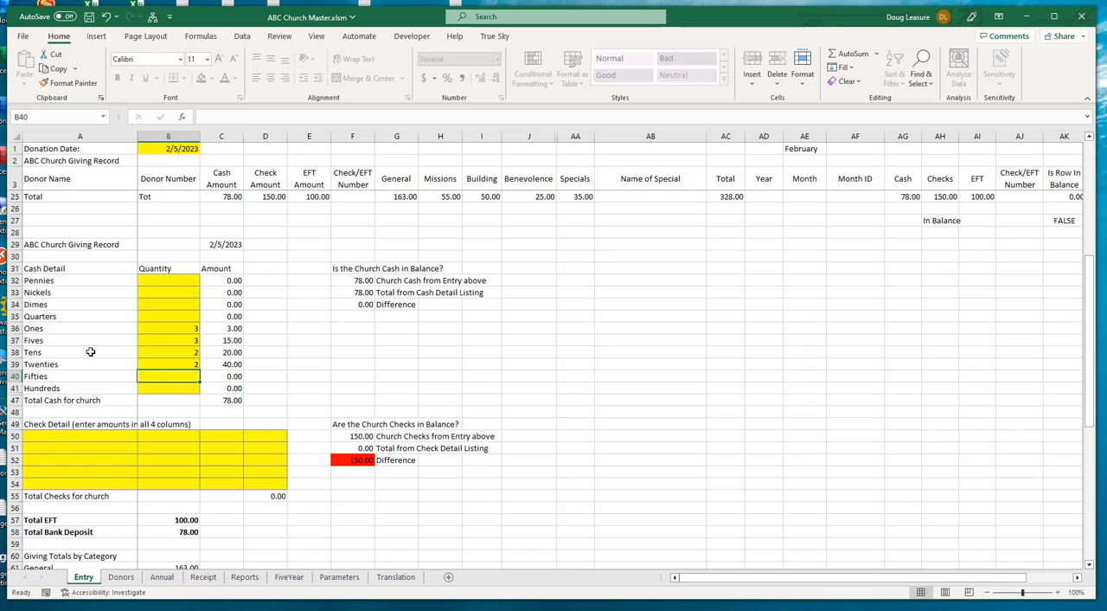
{"action": "left_click", "coordinate": [48, 435]}
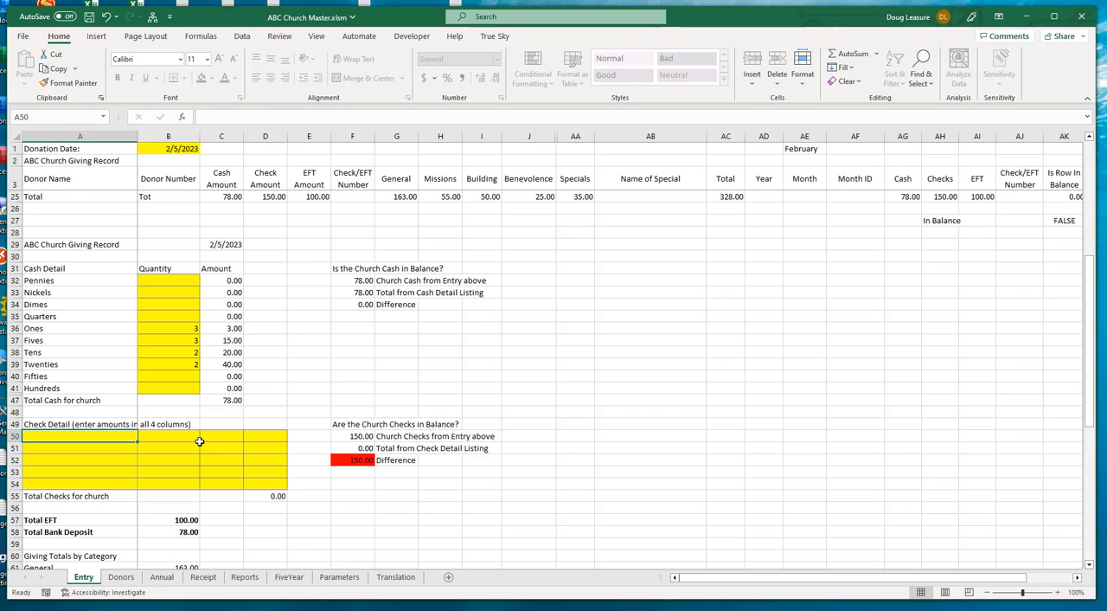
{"action": "type", "text": "100"}
{"action": "key", "text": "Tab"}
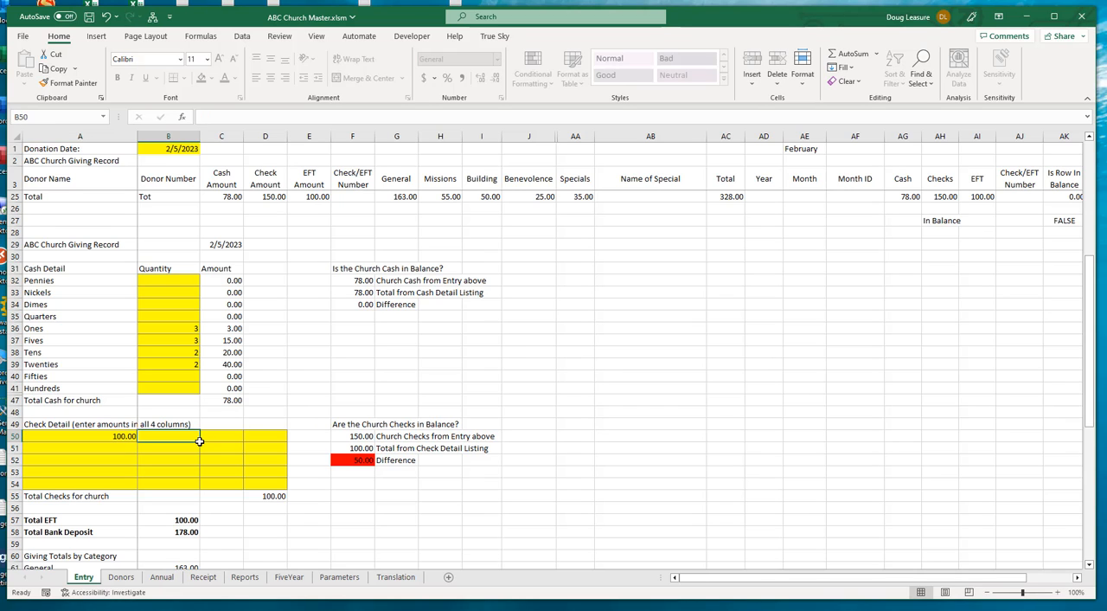
{"action": "type", "text": "50"}
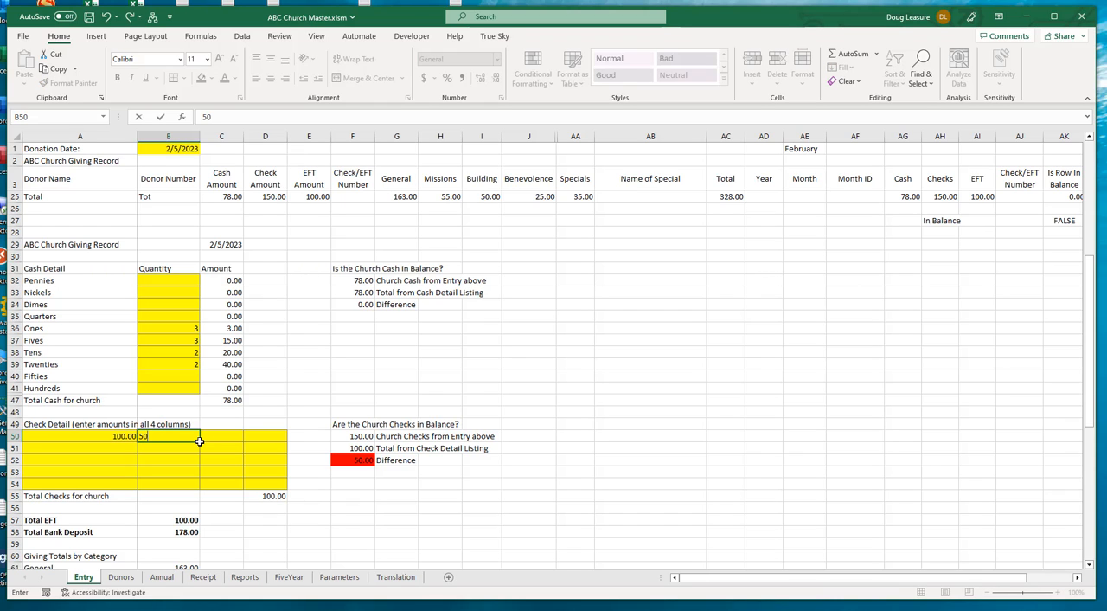
{"action": "key", "text": "Tab"}
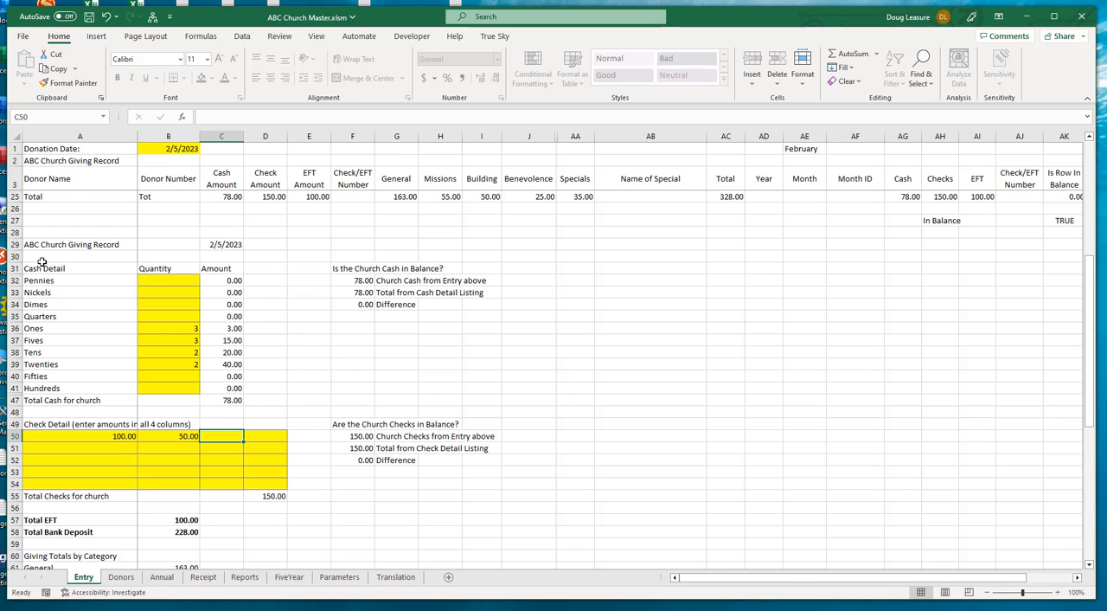
Review the cash and check detail, the EFT and bank deposit totals, and the giving totals by category on the Entry sheet
{"action": "left_click_drag", "start_coordinate": [40, 258], "coordinate": [173, 293]}
{"action": "left_click_drag", "start_coordinate": [293, 318], "coordinate": [294, 487]}
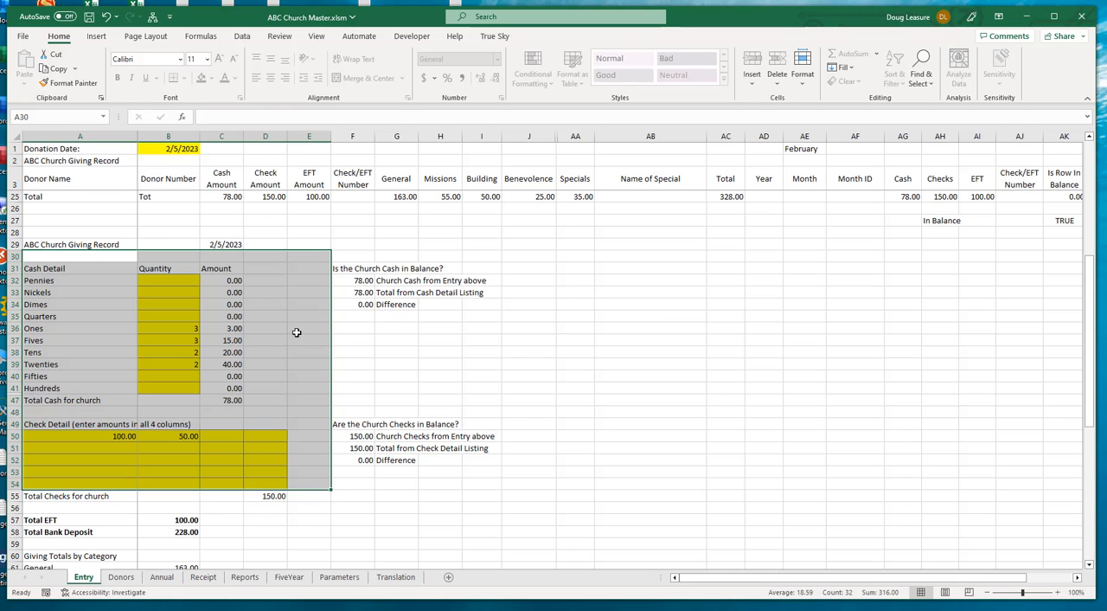
{"action": "scroll", "coordinate": [299, 329], "scroll_direction": "down", "scroll_amount": 1}
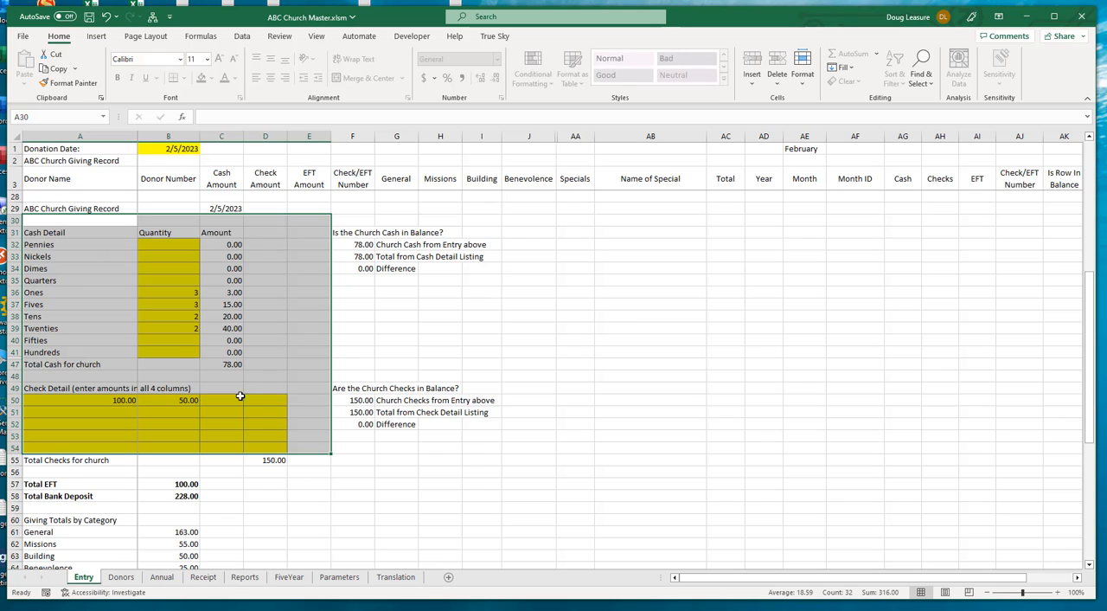
{"action": "scroll", "coordinate": [467, 387], "scroll_direction": "down", "scroll_amount": 3}
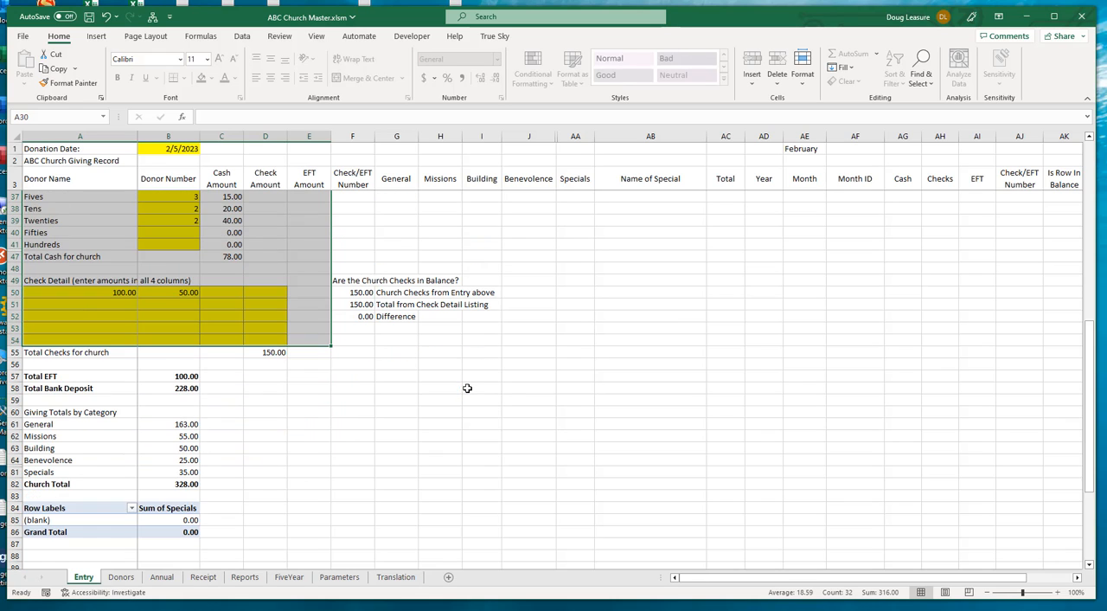
{"action": "left_click_drag", "start_coordinate": [36, 367], "coordinate": [232, 483]}
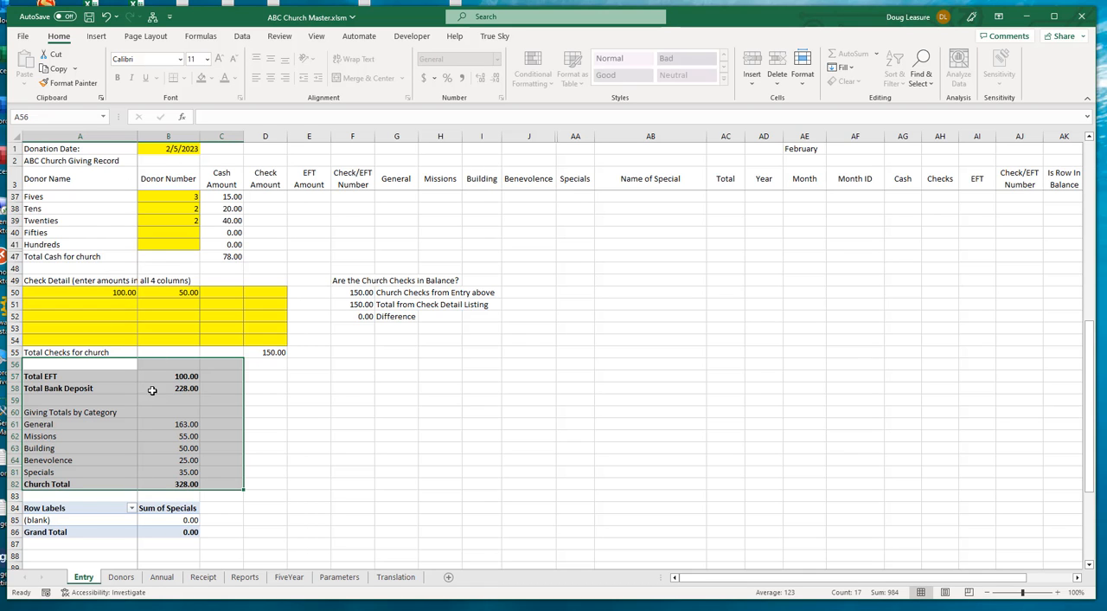
{"action": "scroll", "coordinate": [237, 323], "scroll_direction": "up", "scroll_amount": 11}
{"action": "scroll", "coordinate": [237, 323], "scroll_direction": "down", "scroll_amount": 8}
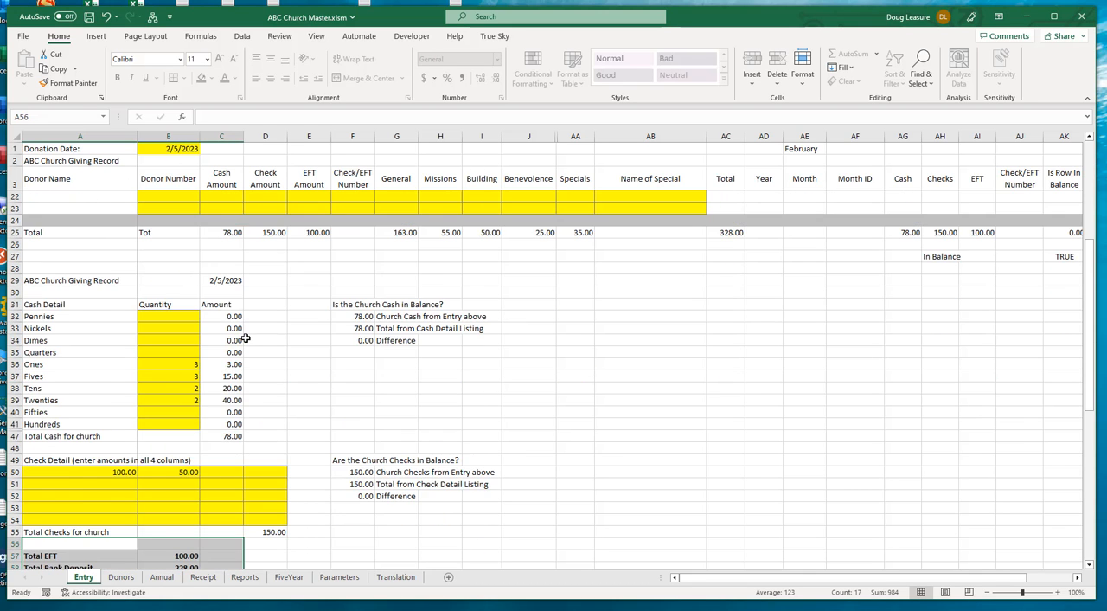
{"action": "scroll", "coordinate": [246, 338], "scroll_direction": "up", "scroll_amount": 5}
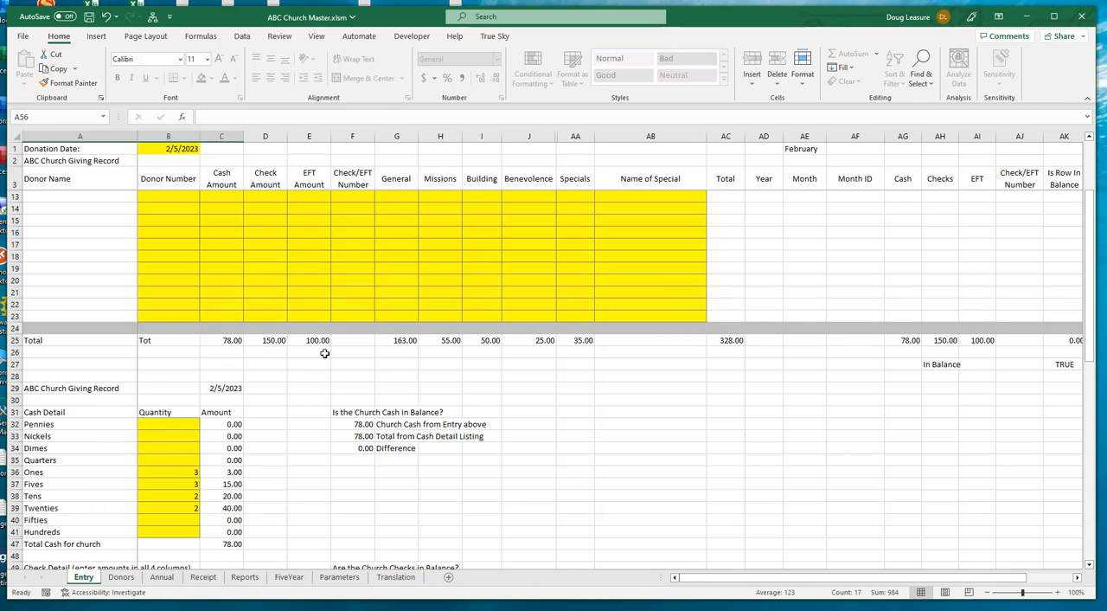
Run custom menu option 1 to complete and save the donation entry, declining to print the donation information
{"action": "key", "text": "ctrl+m"}
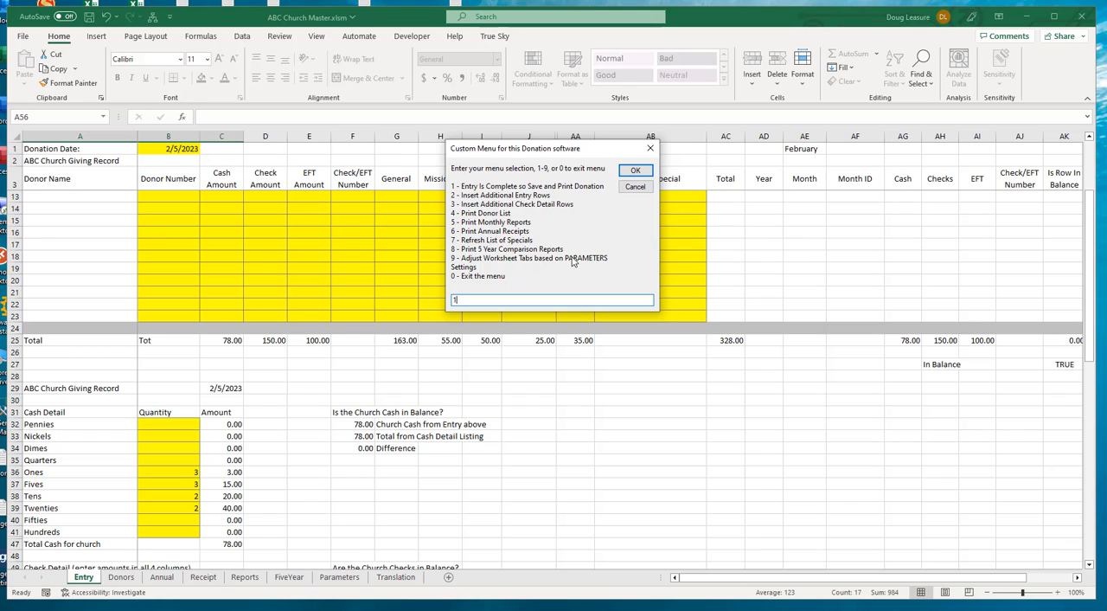
{"action": "left_click", "coordinate": [631, 172]}
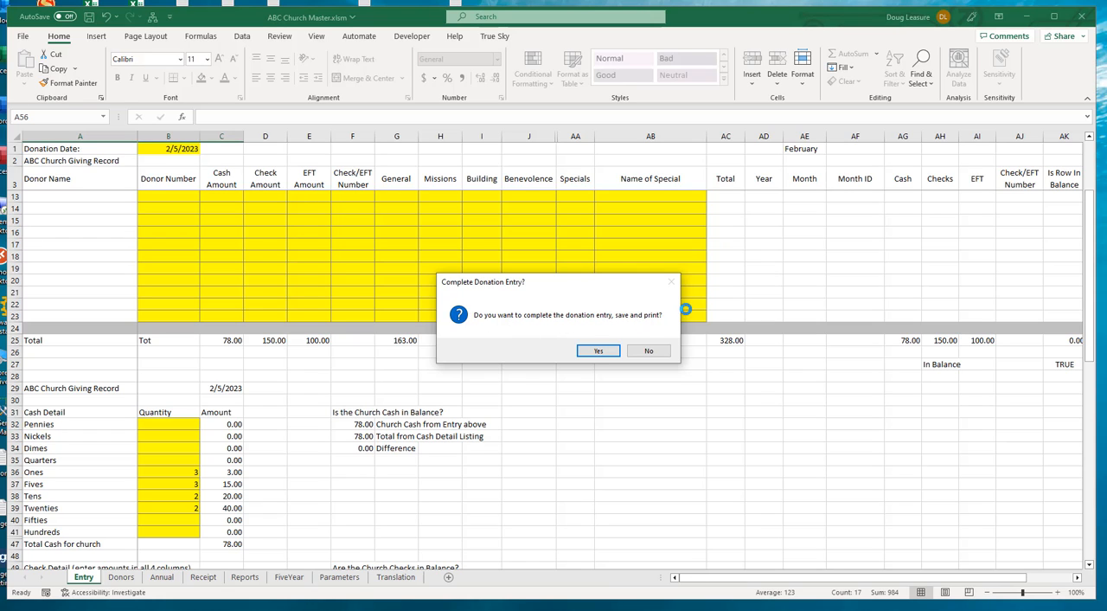
{"action": "left_click", "coordinate": [599, 351]}
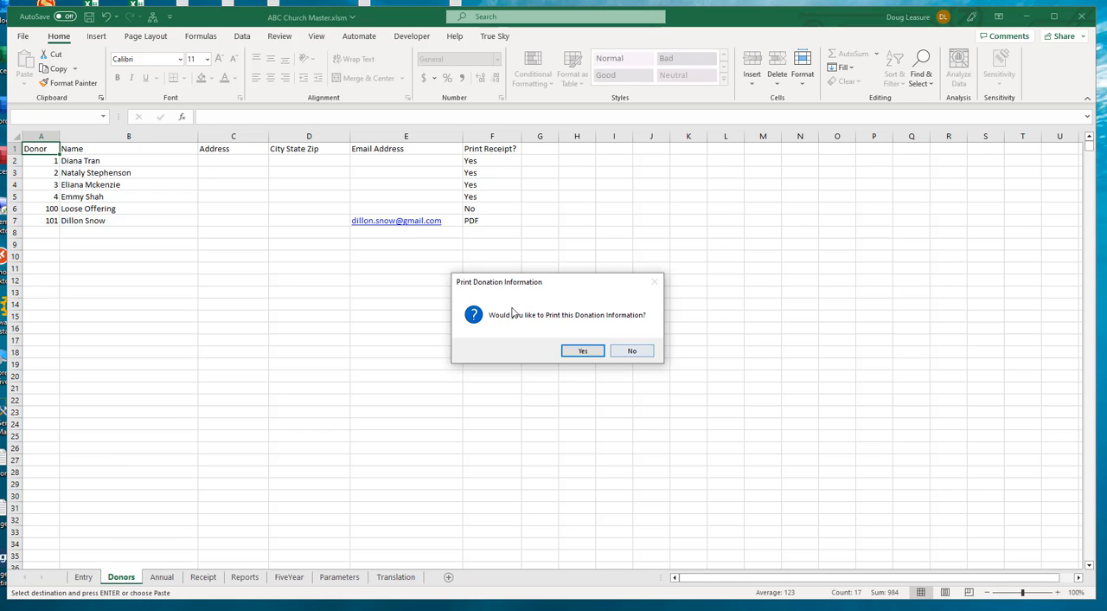
{"action": "left_click", "coordinate": [630, 352]}
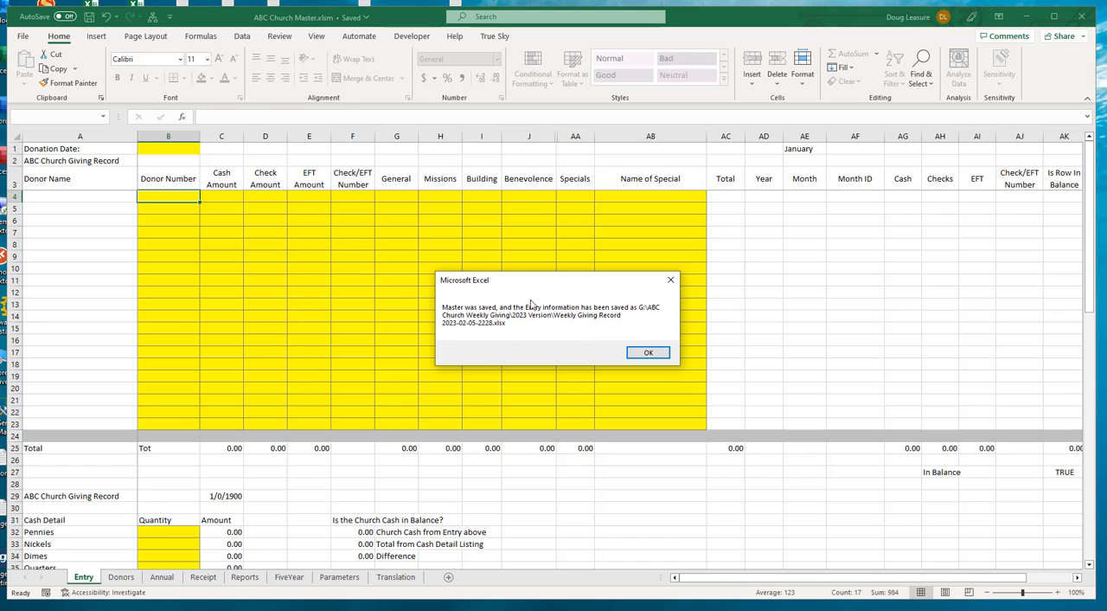
{"action": "left_click", "coordinate": [643, 354]}
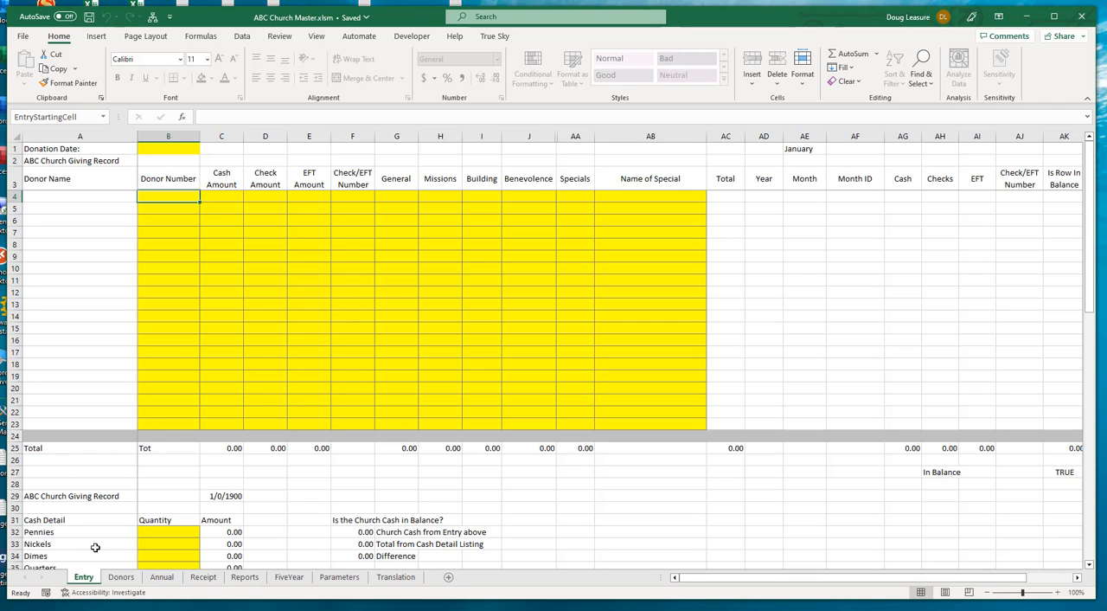
Examine the posted donations on the Annual, Receipt, Reports and FiveYear sheets, including the monthly giving figures, and return to the Entry sheet
{"action": "left_click", "coordinate": [155, 583]}
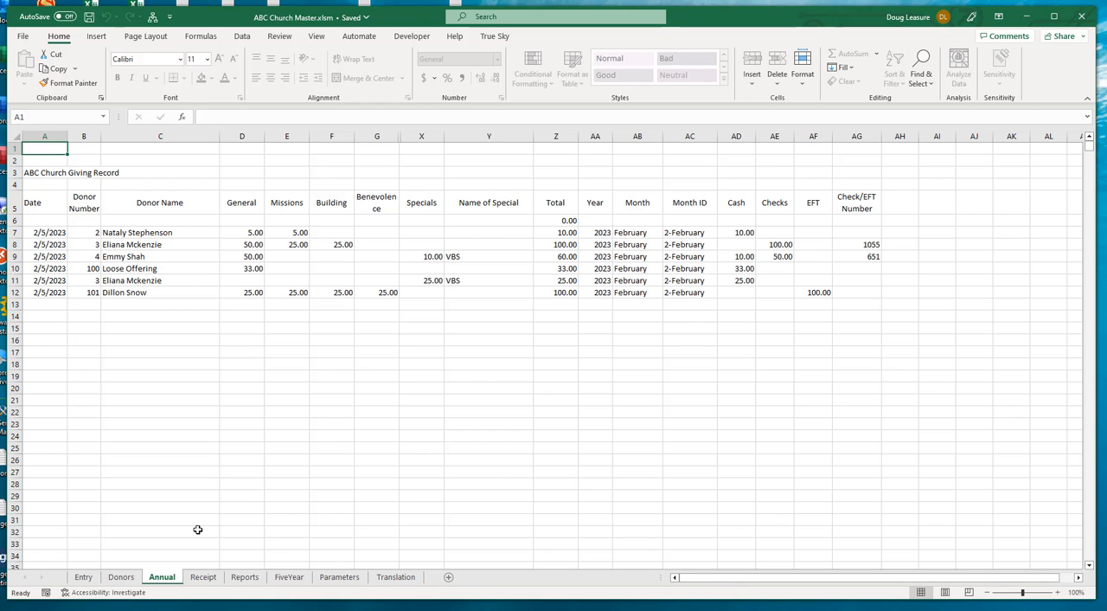
{"action": "left_click", "coordinate": [203, 577]}
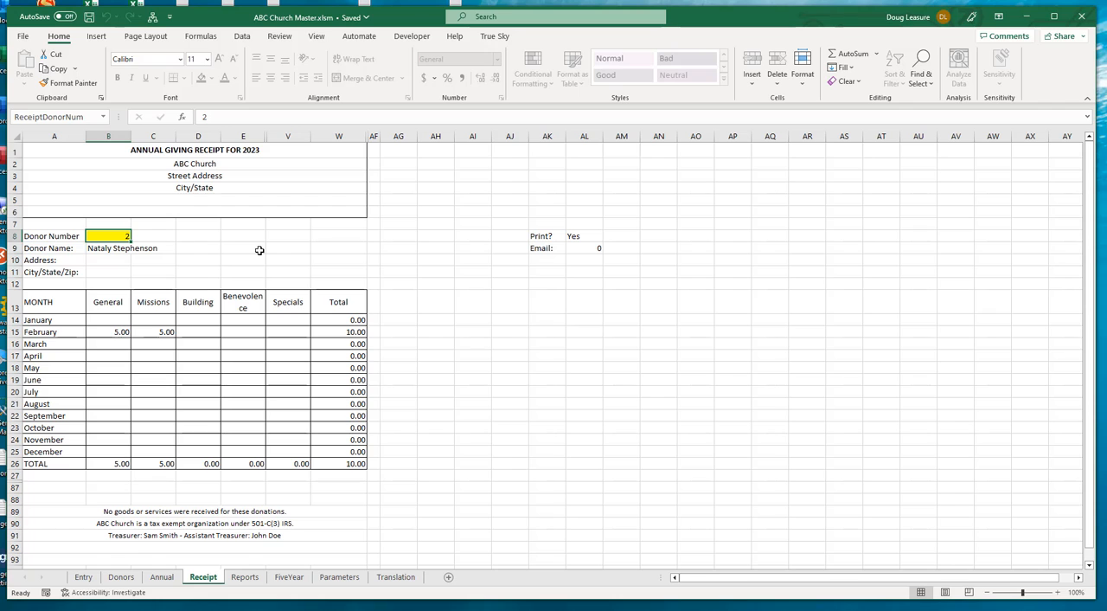
{"action": "left_click", "coordinate": [251, 579]}
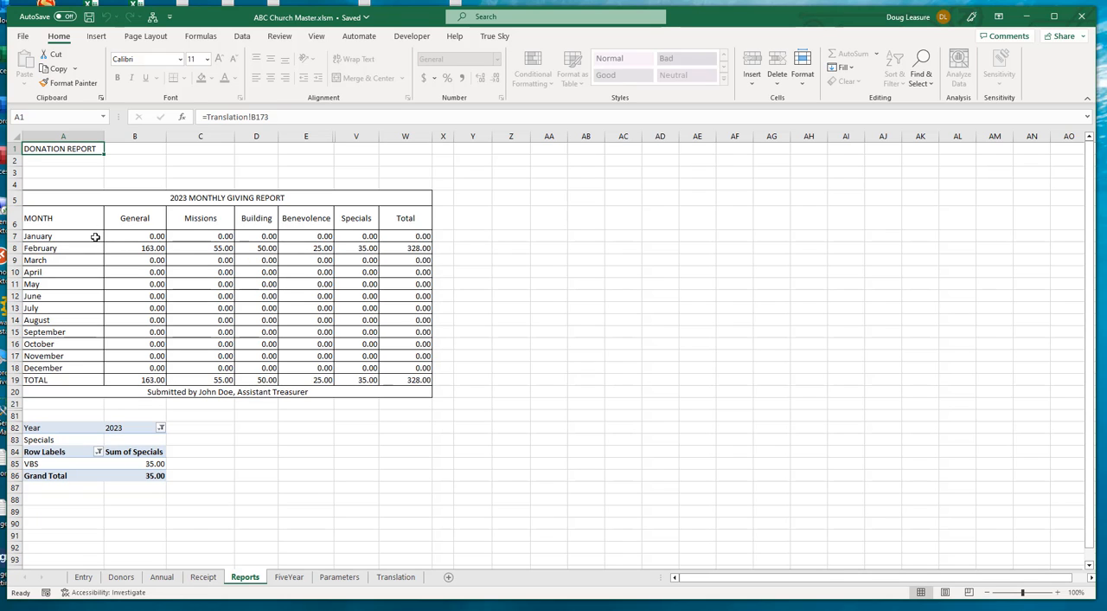
{"action": "left_click_drag", "start_coordinate": [141, 237], "coordinate": [368, 379]}
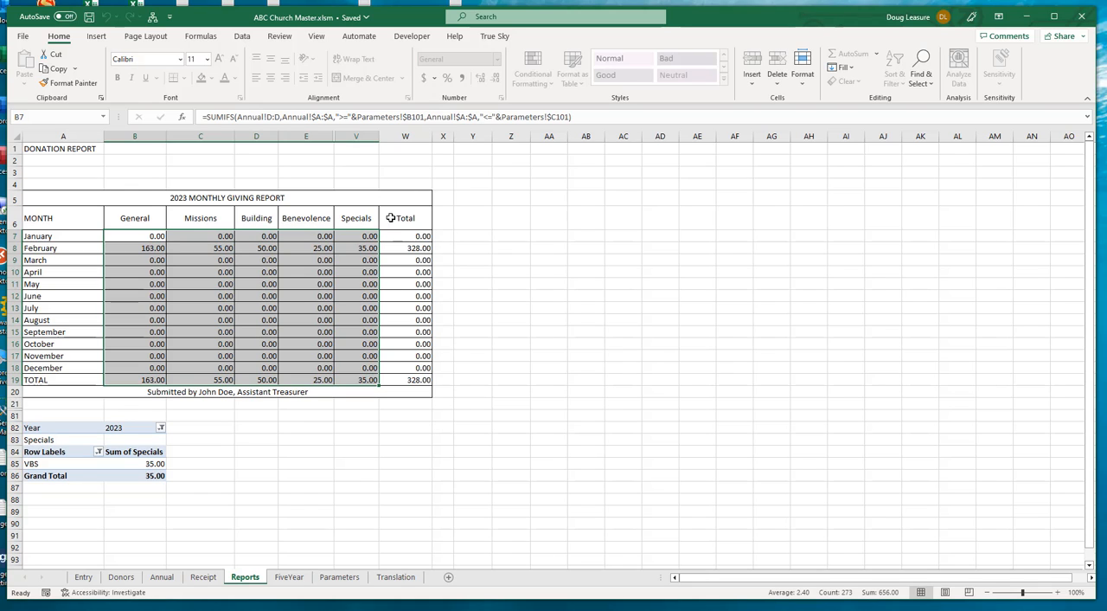
{"action": "left_click", "coordinate": [294, 584]}
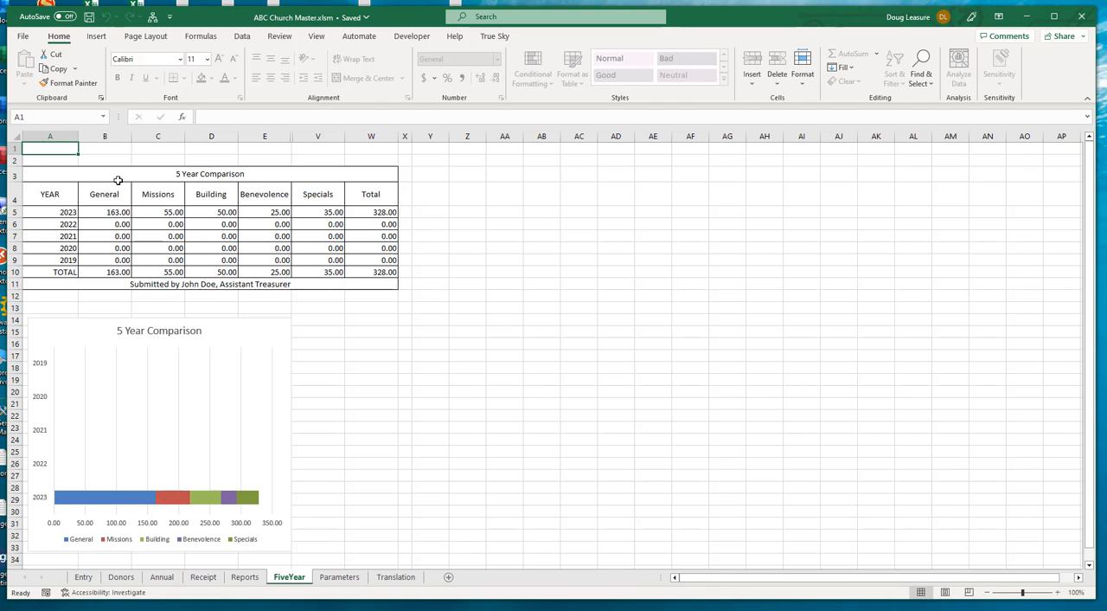
{"action": "left_click", "coordinate": [85, 577]}
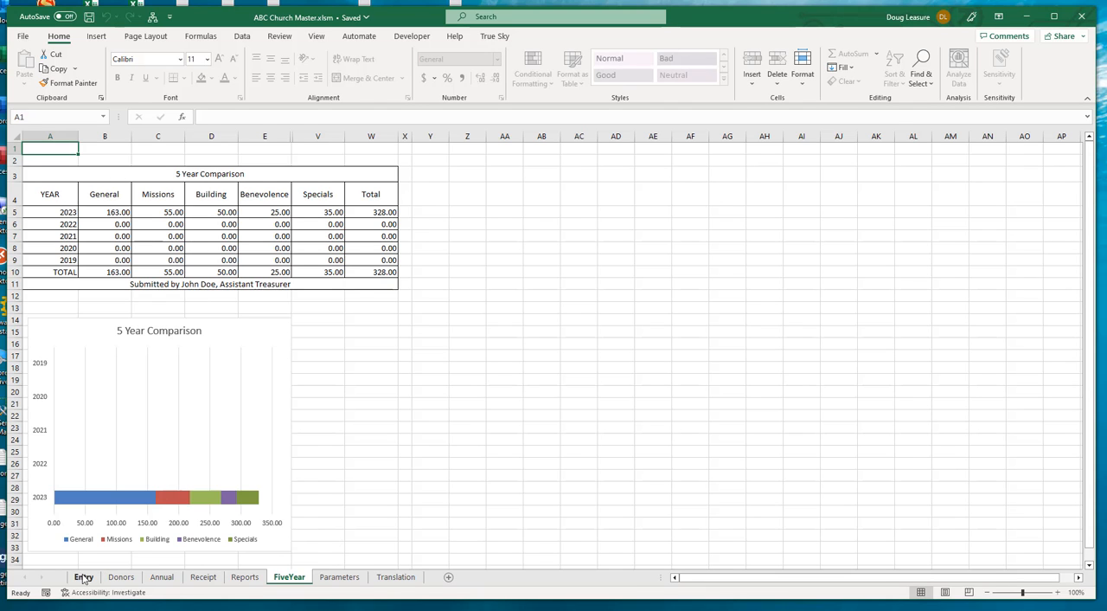